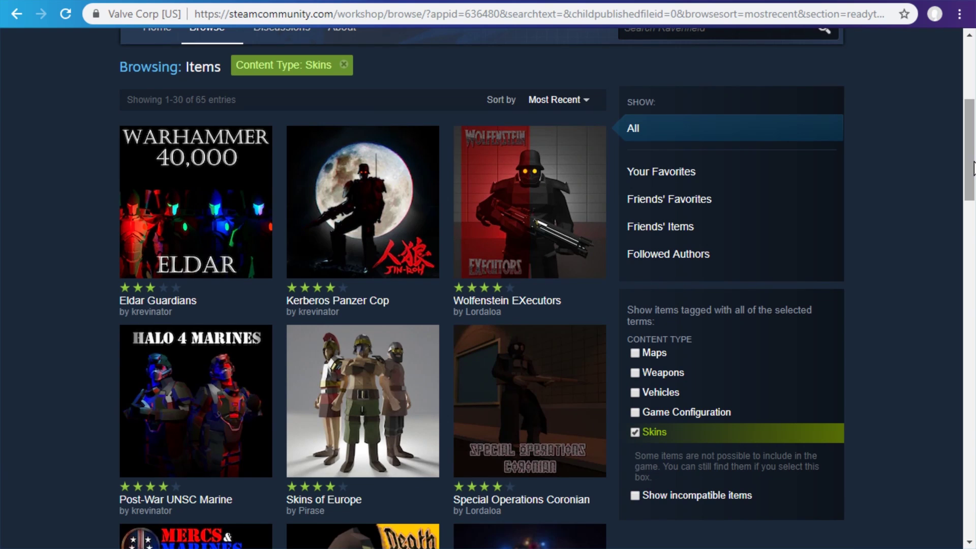
{"action": "left_click_drag", "start_coordinate": [972, 168], "coordinate": [972, 200]}
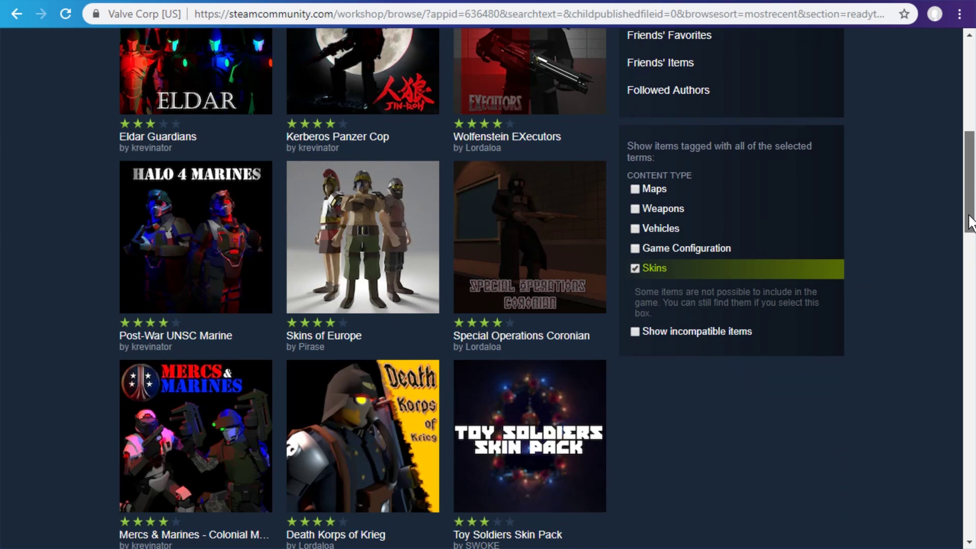
{"action": "left_click_drag", "start_coordinate": [969, 219], "coordinate": [945, 339]}
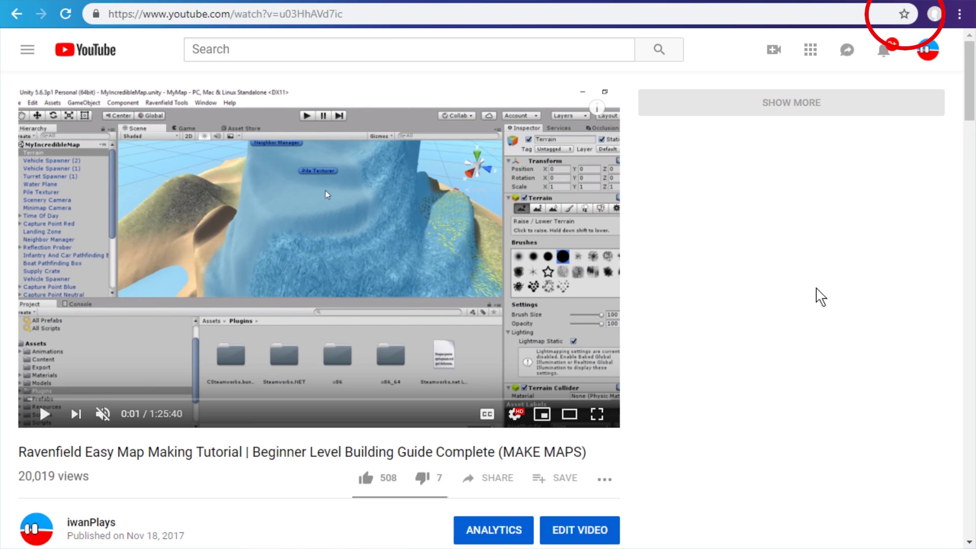
Bookmark the Ravenfield map making tutorial video in the Bookmarks bar under the name "make new character rf"
{"action": "left_click", "coordinate": [904, 14]}
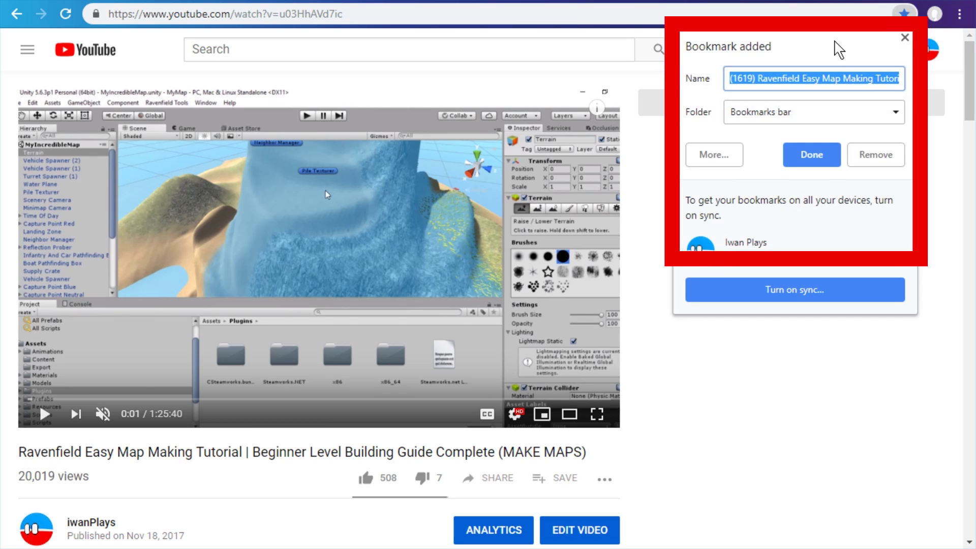
{"action": "type", "text": "skin"}
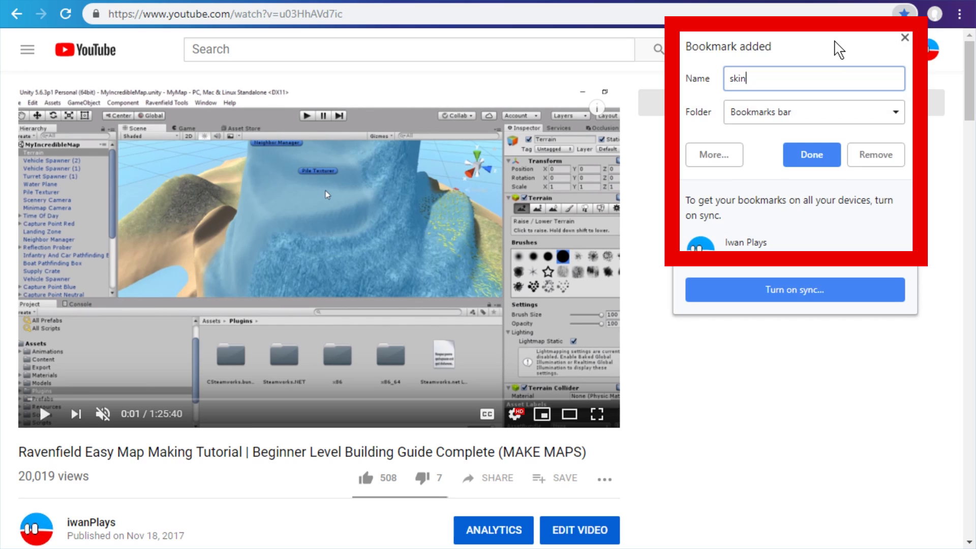
{"action": "type", "text": " ravenfi"}
{"action": "key", "text": "ctrl+a"}
{"action": "type", "text": "make new char"}
{"action": "key", "text": "BackSpace"}
{"action": "type", "text": "w chara"}
{"action": "key", "text": "BackSpace"}
{"action": "key", "text": "BackSpace"}
{"action": "key", "text": "BackSpace"}
{"action": "key", "text": "BackSpace"}
{"action": "key", "text": "BackSpace"}
{"action": "key", "text": "BackSpace"}
{"action": "key", "text": "BackSpace"}
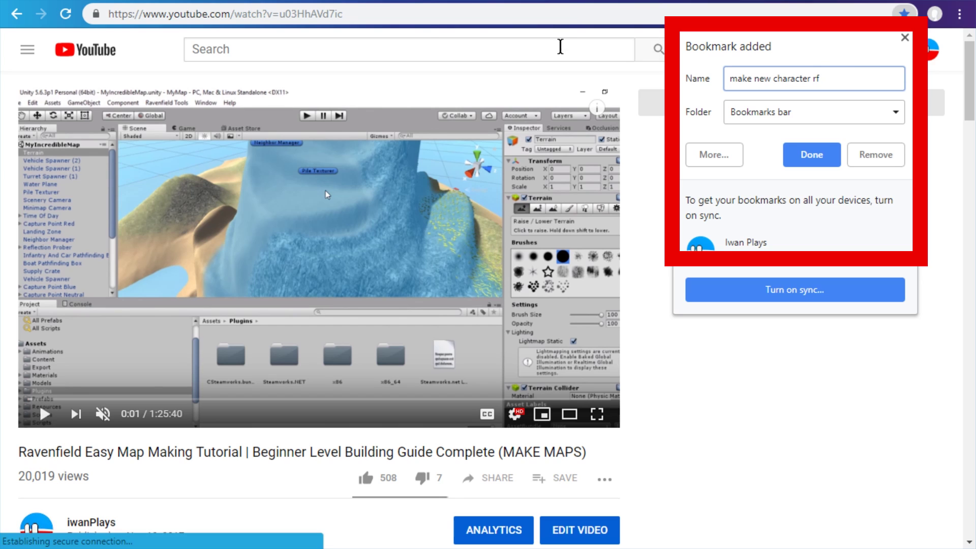
{"action": "left_click", "coordinate": [550, 20]}
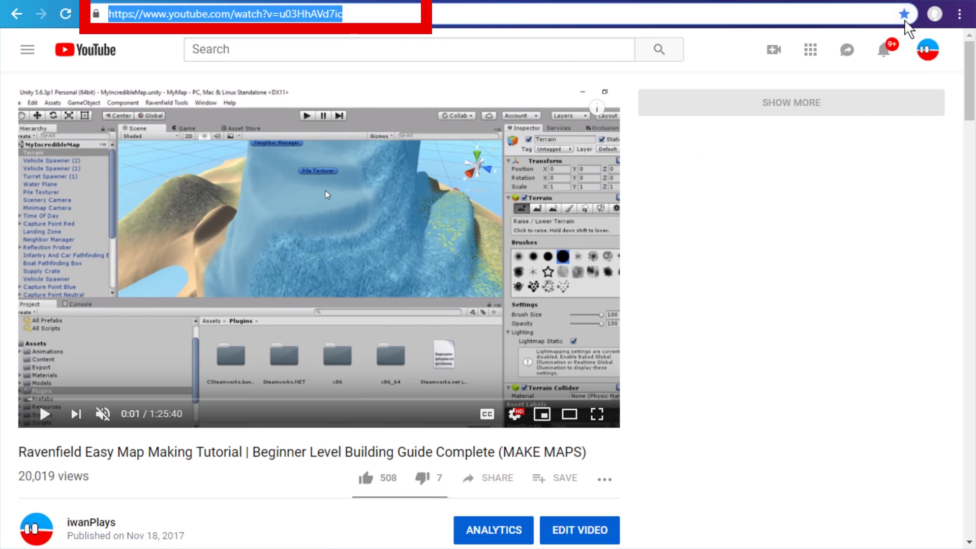
{"action": "left_click", "coordinate": [904, 14]}
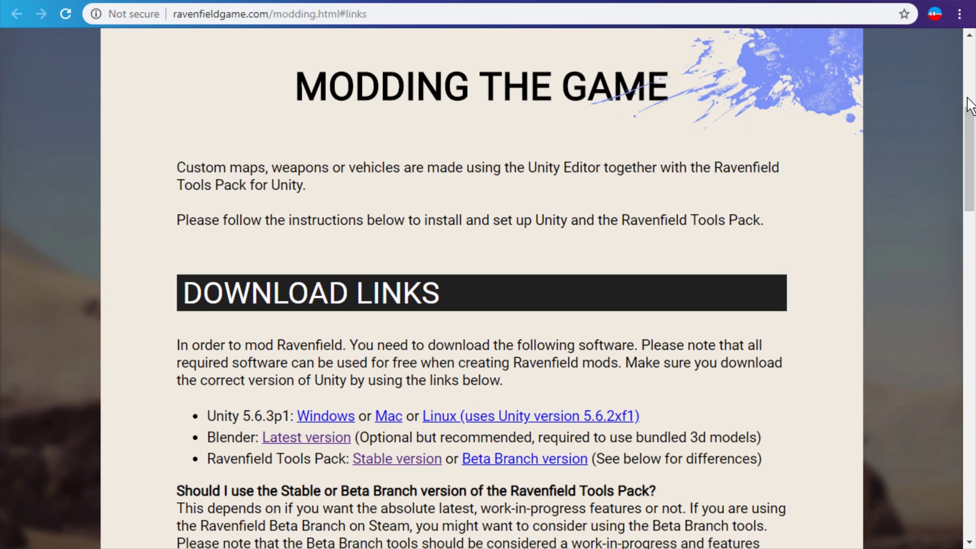
Look over the Ravenfield modding page and expand the description of the mod install tutorial video
{"action": "left_click_drag", "start_coordinate": [969, 109], "coordinate": [972, 21]}
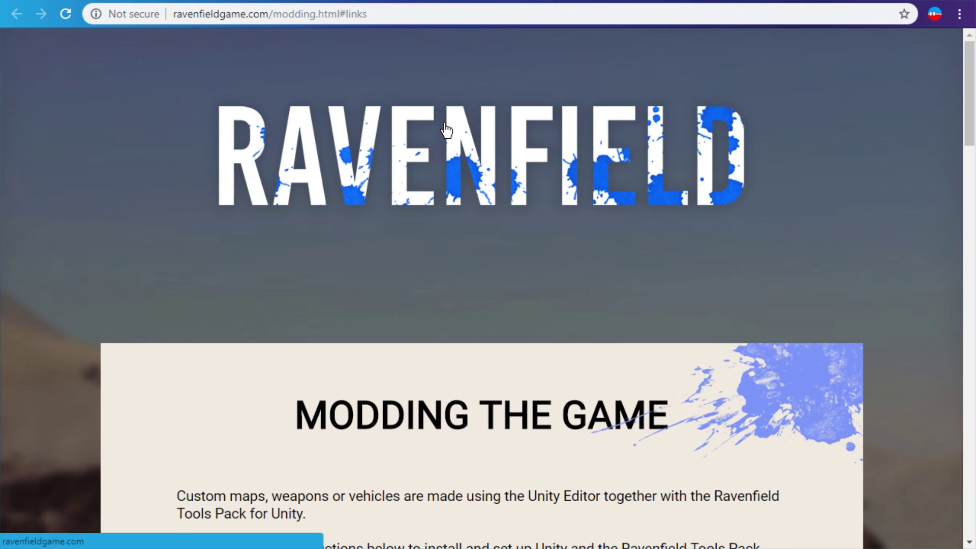
{"action": "scroll", "coordinate": [447, 131], "scroll_direction": "down", "scroll_amount": 6}
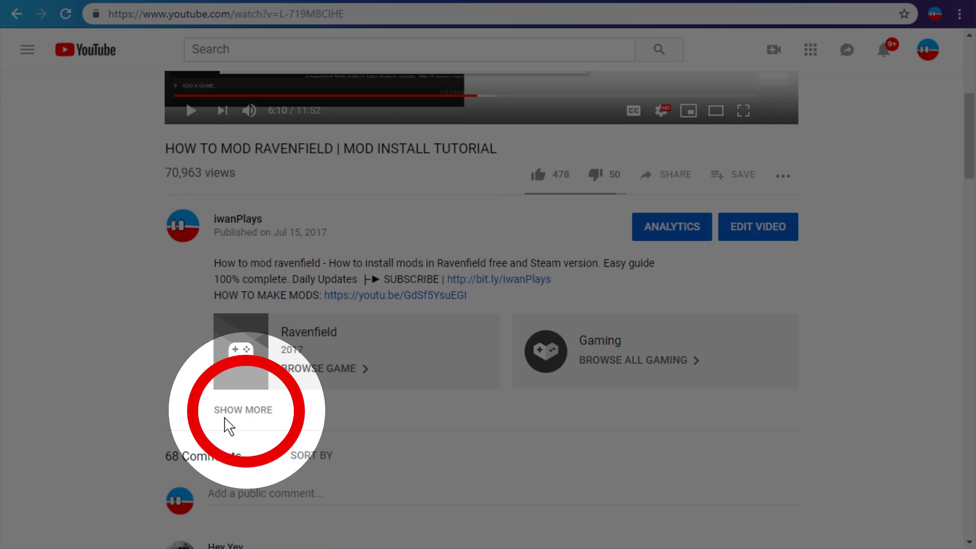
{"action": "left_click", "coordinate": [225, 418]}
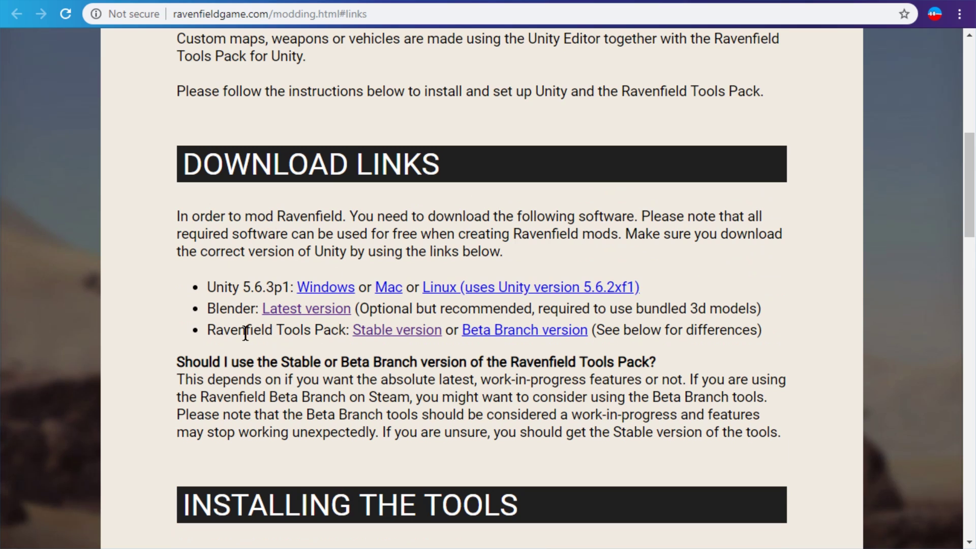
Download the Beta Branch version of the Ravenfield Tools Pack from the modding page's download links
{"action": "triple_click", "coordinate": [245, 333]}
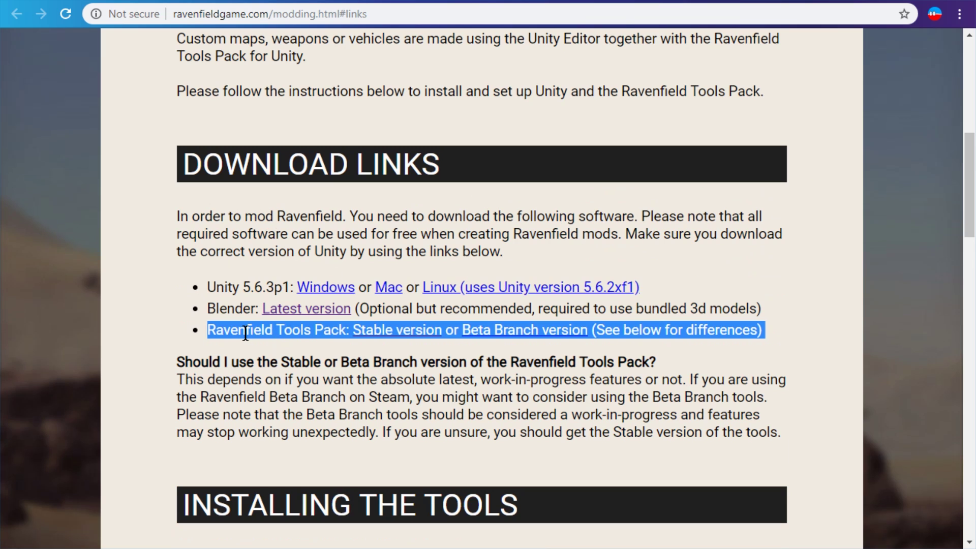
{"action": "left_click", "coordinate": [342, 331]}
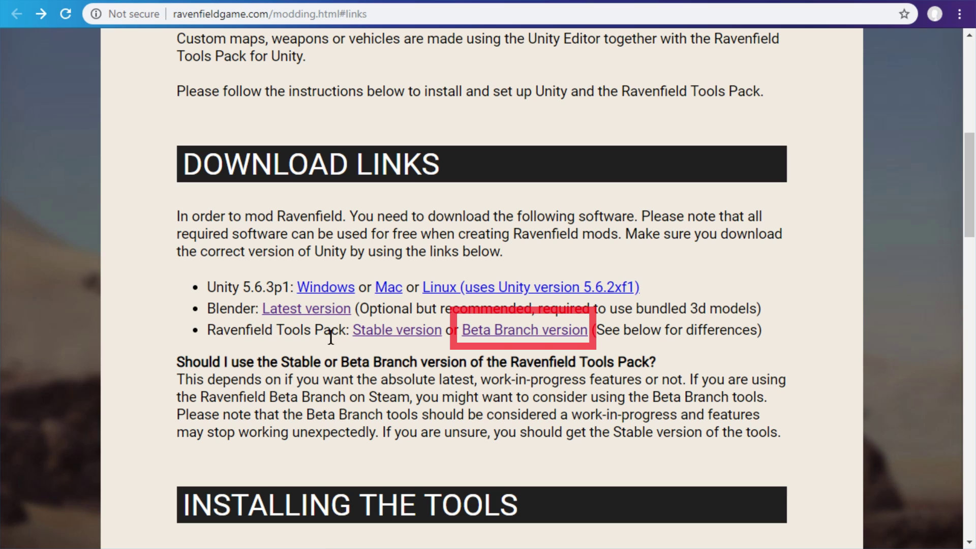
{"action": "left_click", "coordinate": [571, 330]}
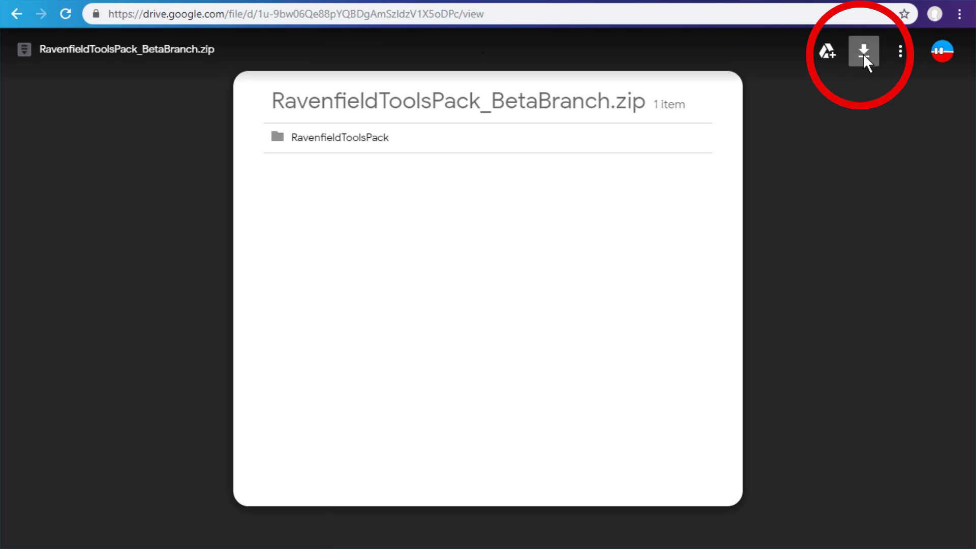
{"action": "left_click", "coordinate": [863, 52]}
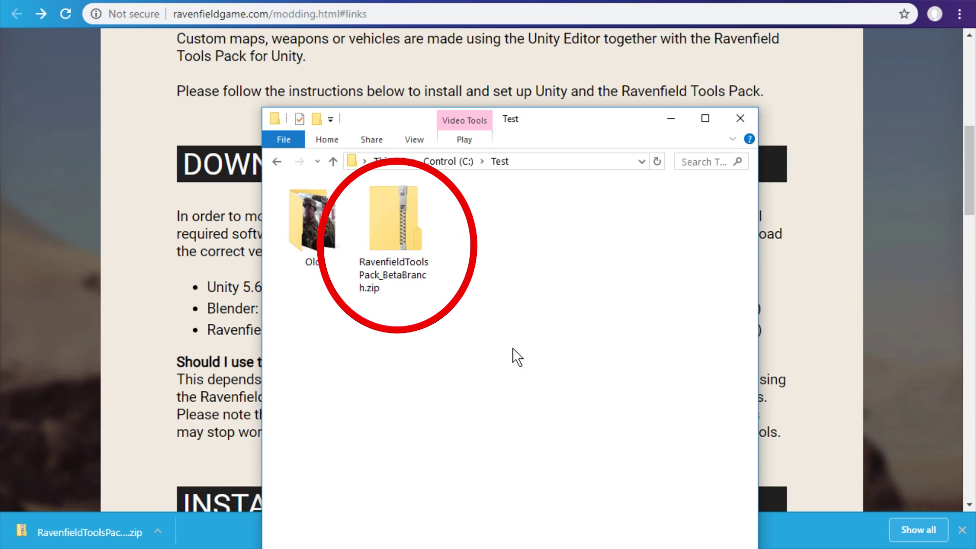
Extract RavenfieldToolsPack_BetaBranch.zip within the Test folder
{"action": "left_click", "coordinate": [399, 254]}
{"action": "right_click", "coordinate": [370, 239]}
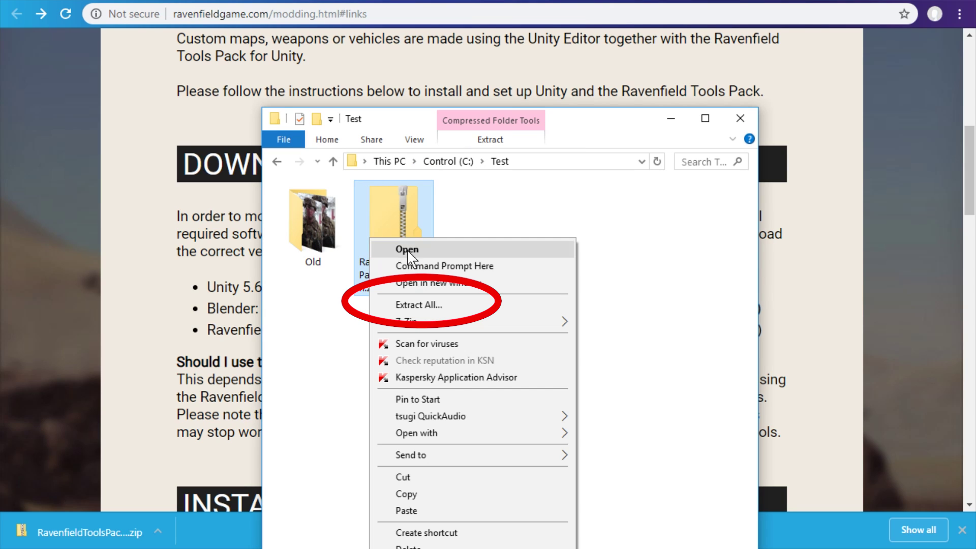
{"action": "left_click", "coordinate": [457, 307]}
{"action": "left_click", "coordinate": [703, 429]}
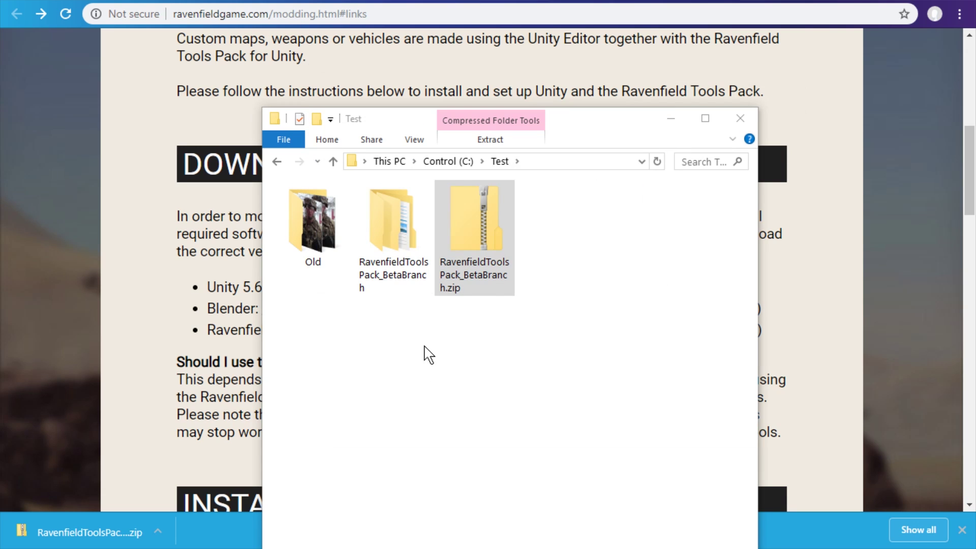
Rename the extracted RavenfieldToolsPack_BetaBranch folder to MySkin
{"action": "left_click", "coordinate": [393, 244]}
{"action": "key", "text": "F2"}
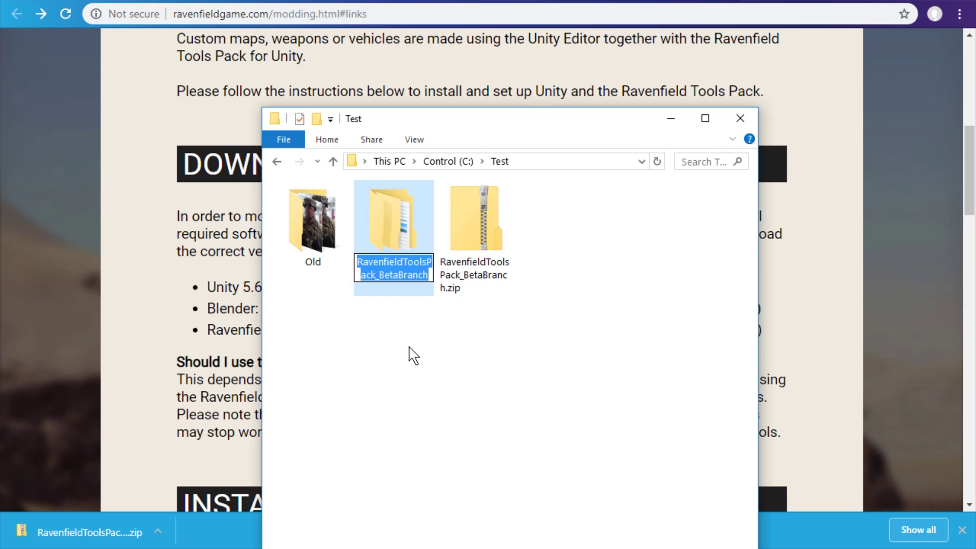
{"action": "type", "text": "MySkin"}
{"action": "key", "text": "Return"}
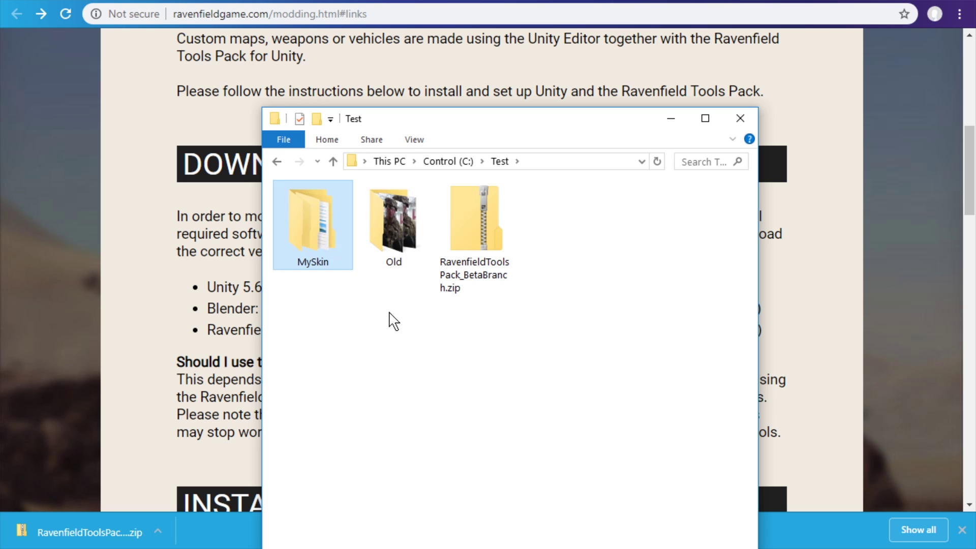
Open the RavenfieldToolsPack folder inside MySkin and copy its folder path
{"action": "double_click", "coordinate": [331, 237]}
{"action": "double_click", "coordinate": [366, 210]}
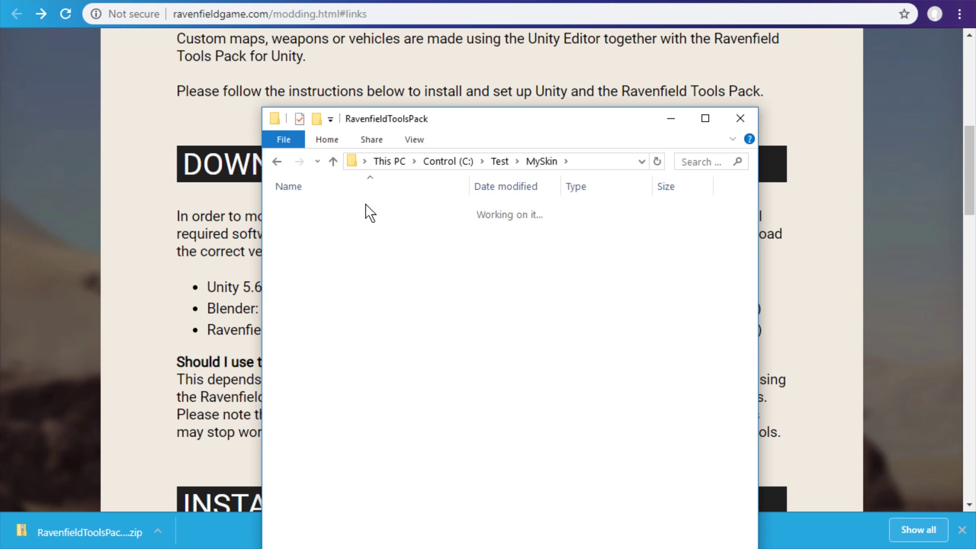
{"action": "left_click", "coordinate": [601, 160]}
{"action": "key", "text": "ctrl+c"}
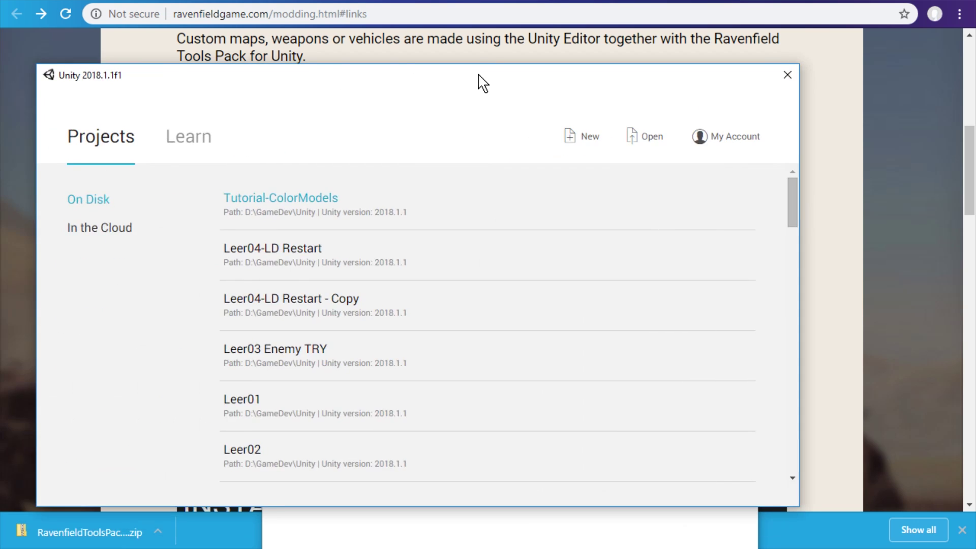
Switch to Unity and open the existing project C:\Test\MySkin\RavenfieldToolsPack, continuing despite the non-matching editor version
{"action": "left_click_drag", "start_coordinate": [479, 83], "coordinate": [564, 63]}
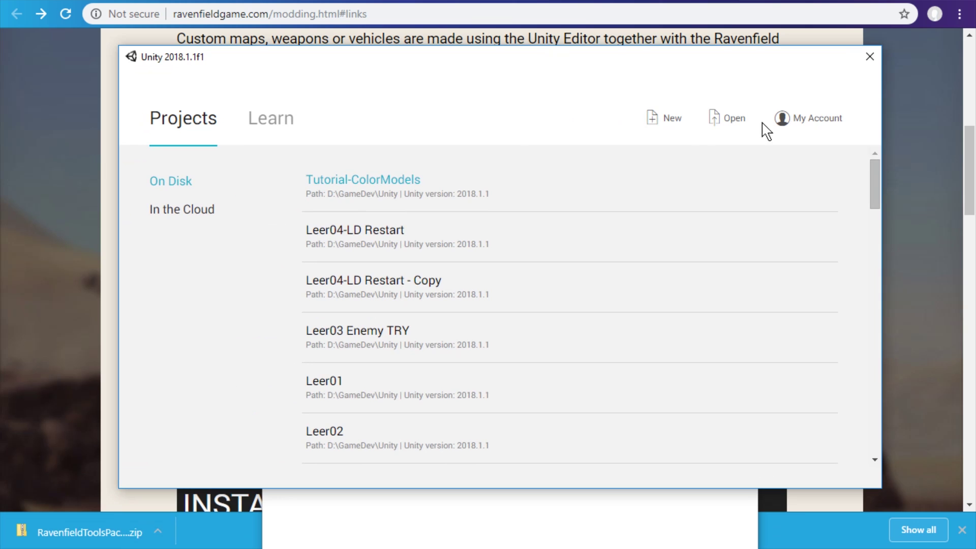
{"action": "left_click", "coordinate": [733, 120]}
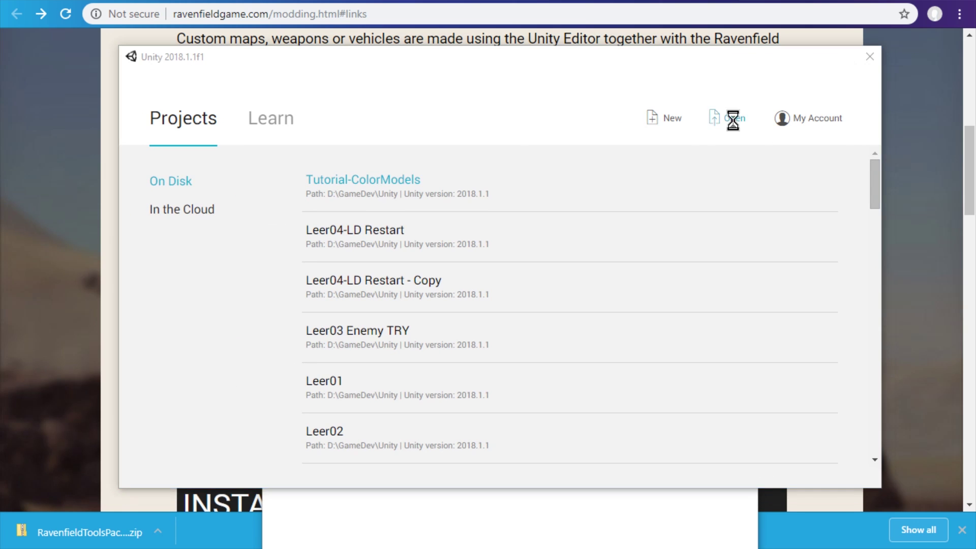
{"action": "left_click", "coordinate": [305, 460]}
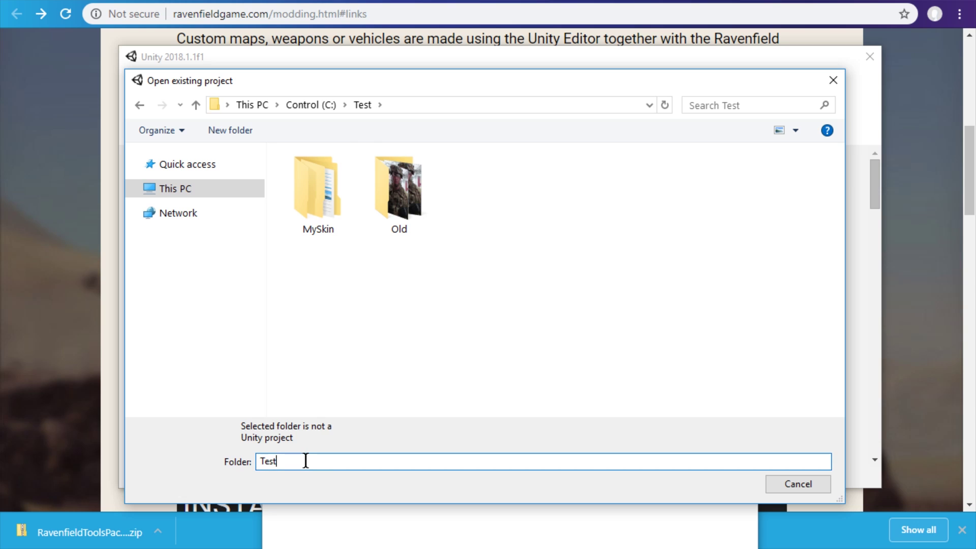
{"action": "key", "text": "ctrl+a"}
{"action": "key", "text": "ctrl+v"}
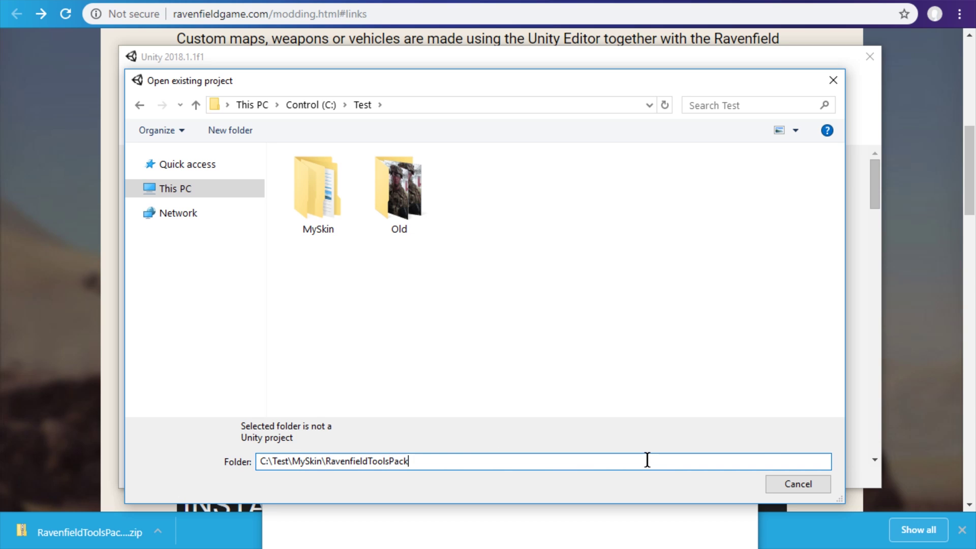
{"action": "key", "text": "Return"}
{"action": "left_click", "coordinate": [717, 454]}
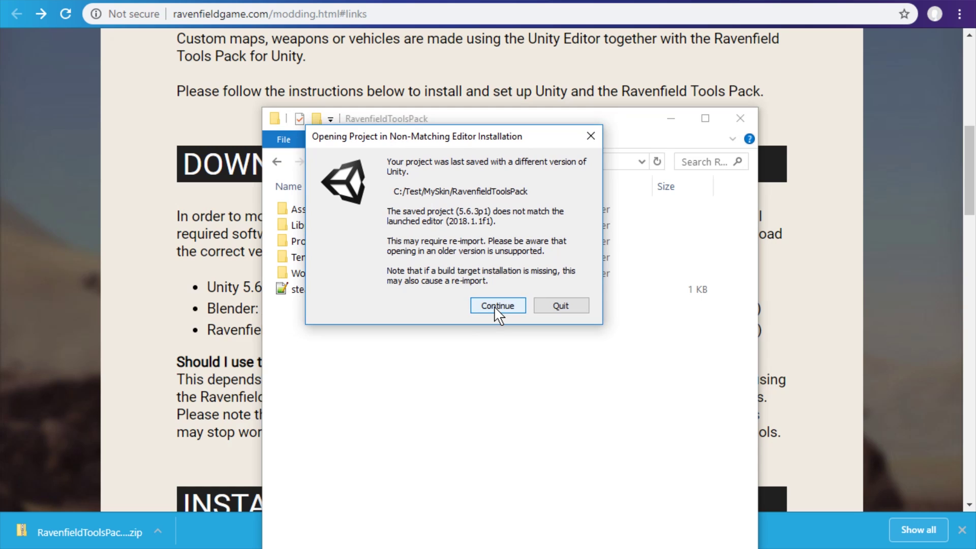
{"action": "left_click", "coordinate": [497, 306]}
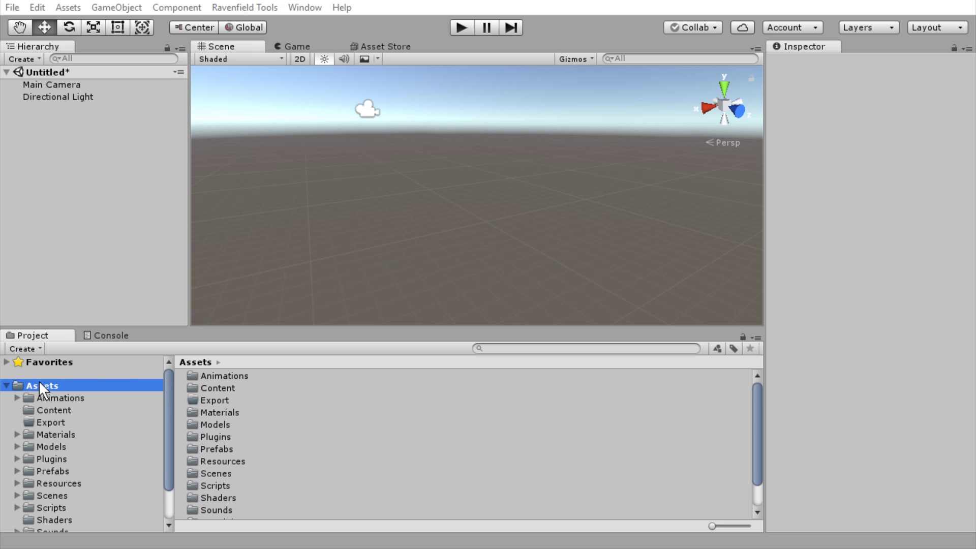
Duplicate Example Skin Content Mod in the Content folder and rename the copy MySkinMod
{"action": "double_click", "coordinate": [227, 389]}
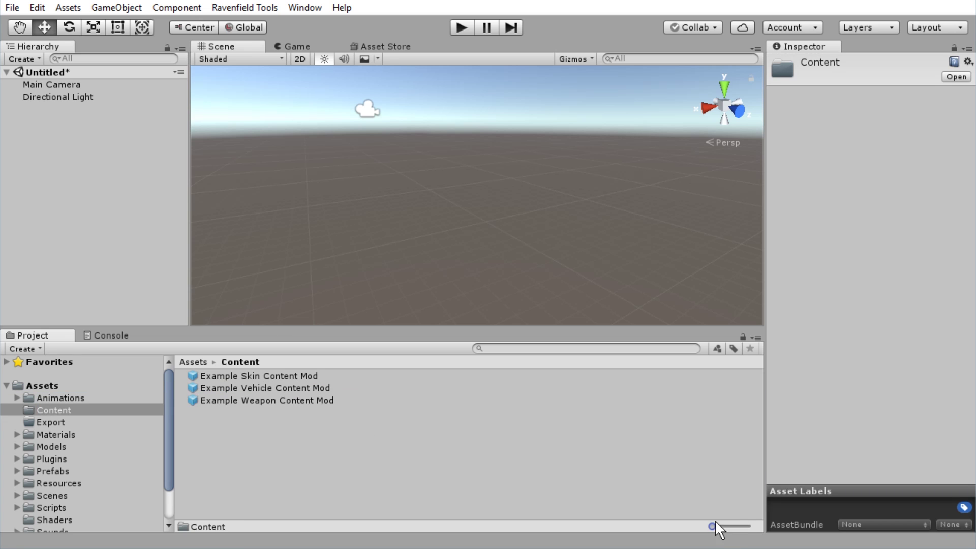
{"action": "mouse_move", "coordinate": [712, 526]}
{"action": "left_mouse_down"}
{"action": "mouse_move", "coordinate": [757, 526]}
{"action": "mouse_move", "coordinate": [714, 520]}
{"action": "mouse_move", "coordinate": [749, 517]}
{"action": "mouse_move", "coordinate": [708, 520]}
{"action": "mouse_move", "coordinate": [791, 525]}
{"action": "mouse_move", "coordinate": [702, 523]}
{"action": "left_mouse_up"}
{"action": "left_click", "coordinate": [219, 376]}
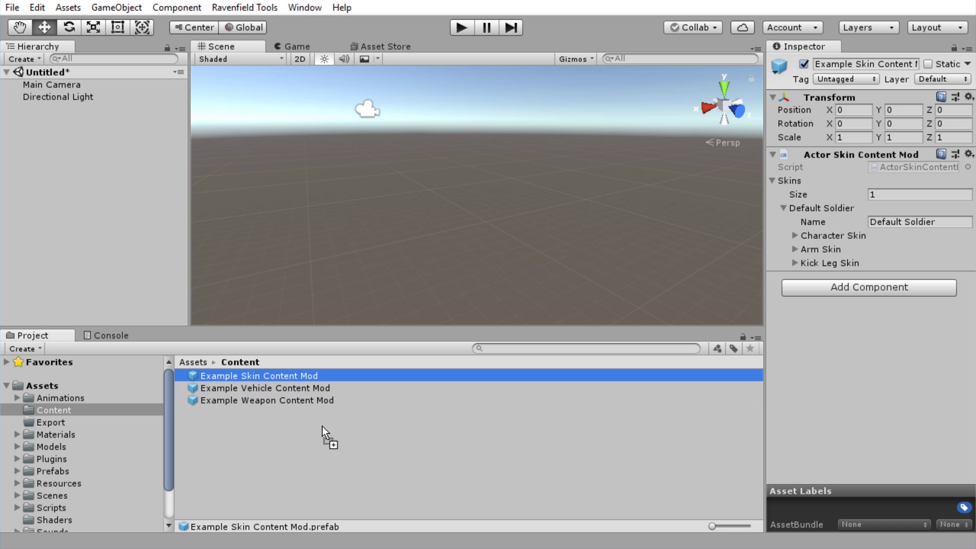
{"action": "right_click", "coordinate": [325, 388]}
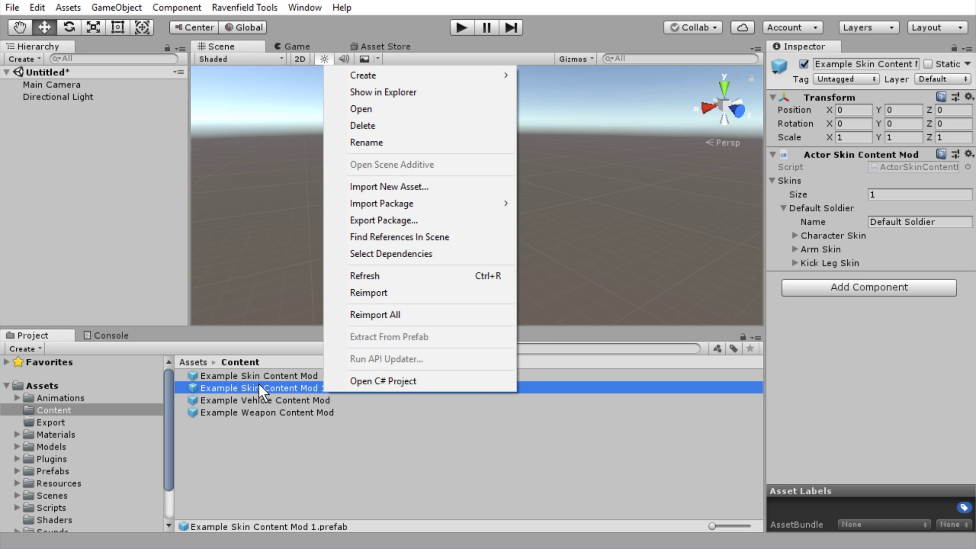
{"action": "left_click", "coordinate": [402, 138]}
{"action": "type", "text": "MySkinMod"}
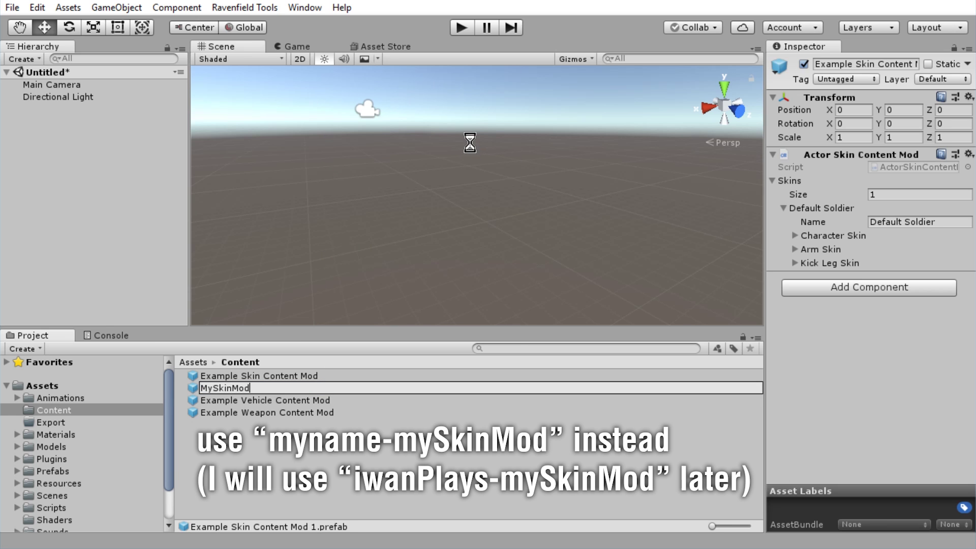
{"action": "key", "text": "Return"}
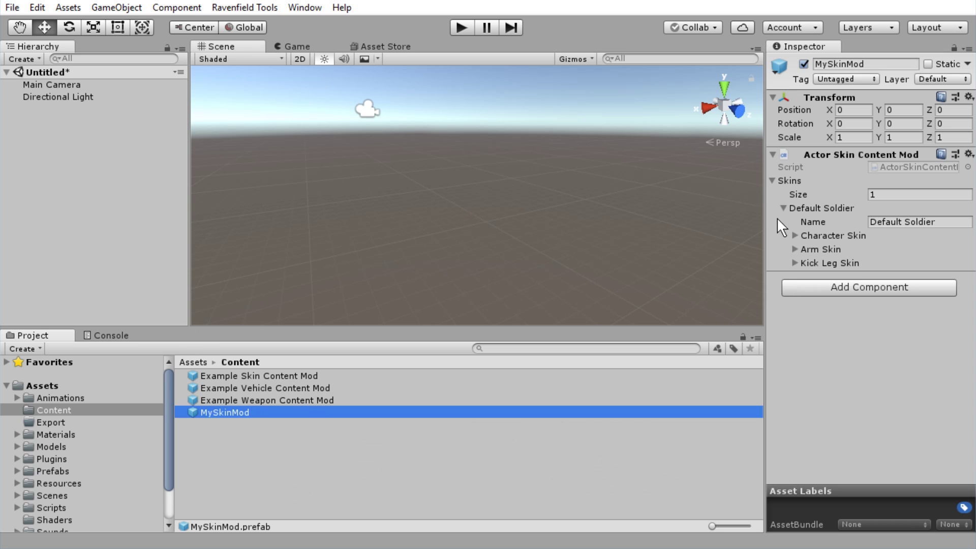
Expand MySkinMod's Character Skin, Arm Skin and Kick Leg Skin settings and set the Kick Leg Skin mesh to Minigun_Body
{"action": "left_click_drag", "start_coordinate": [765, 216], "coordinate": [726, 229]}
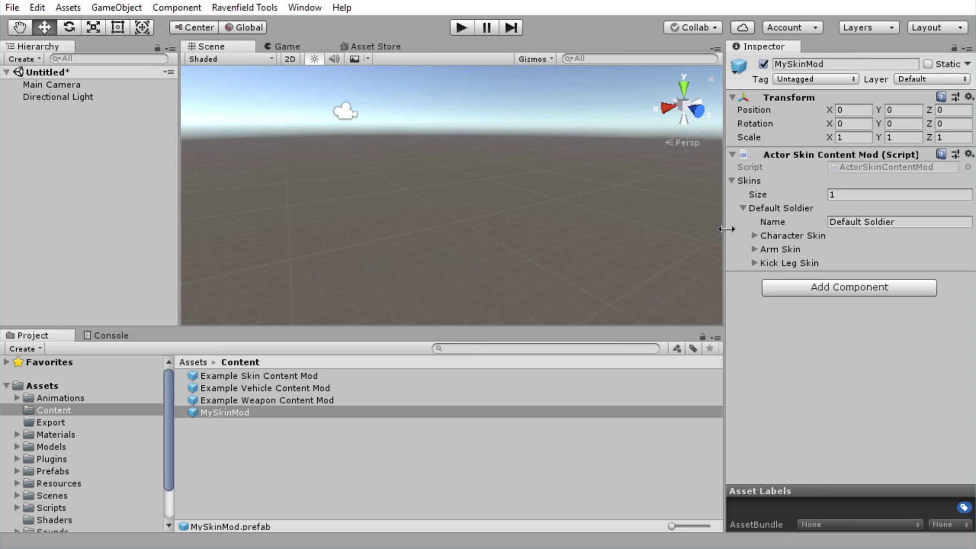
{"action": "left_click", "coordinate": [754, 263]}
{"action": "left_click", "coordinate": [755, 249]}
{"action": "left_click", "coordinate": [754, 236]}
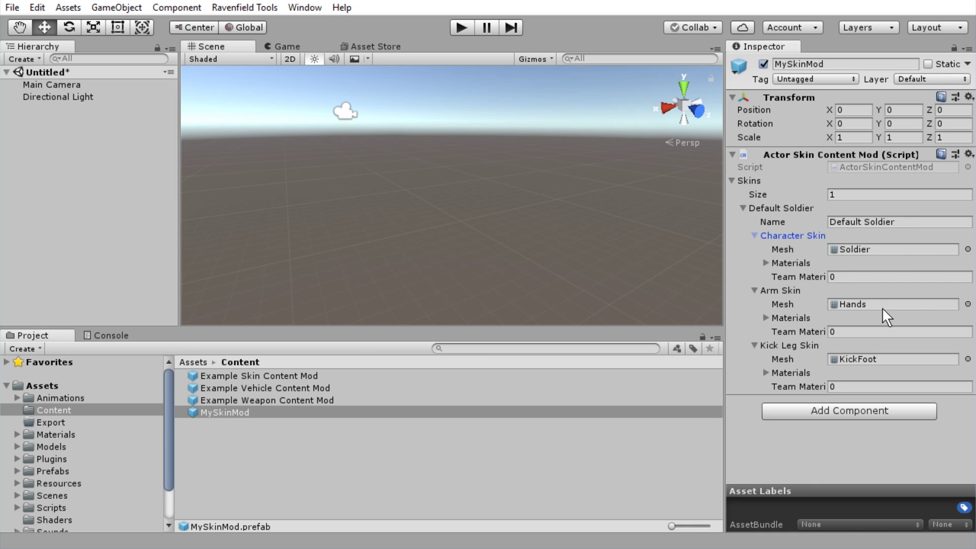
{"action": "left_click", "coordinate": [967, 358]}
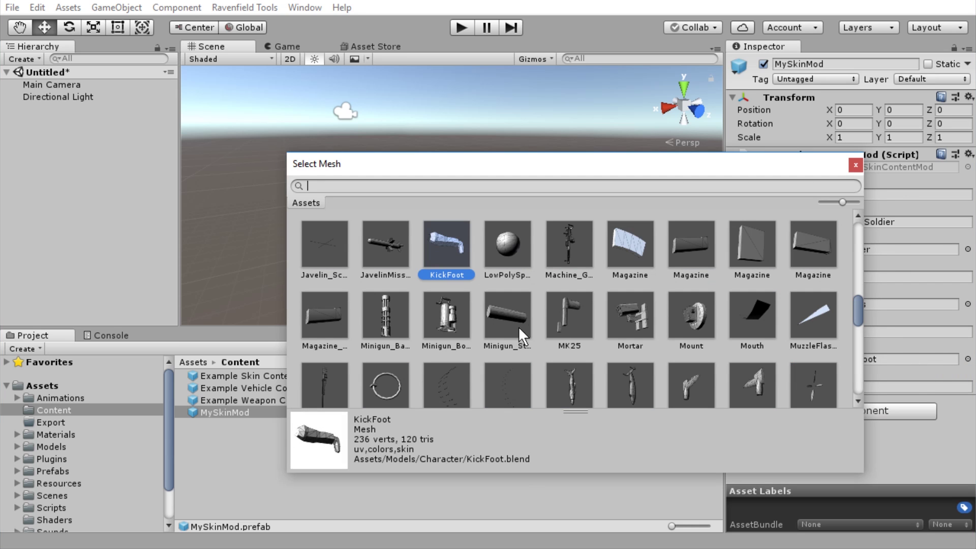
{"action": "double_click", "coordinate": [450, 330]}
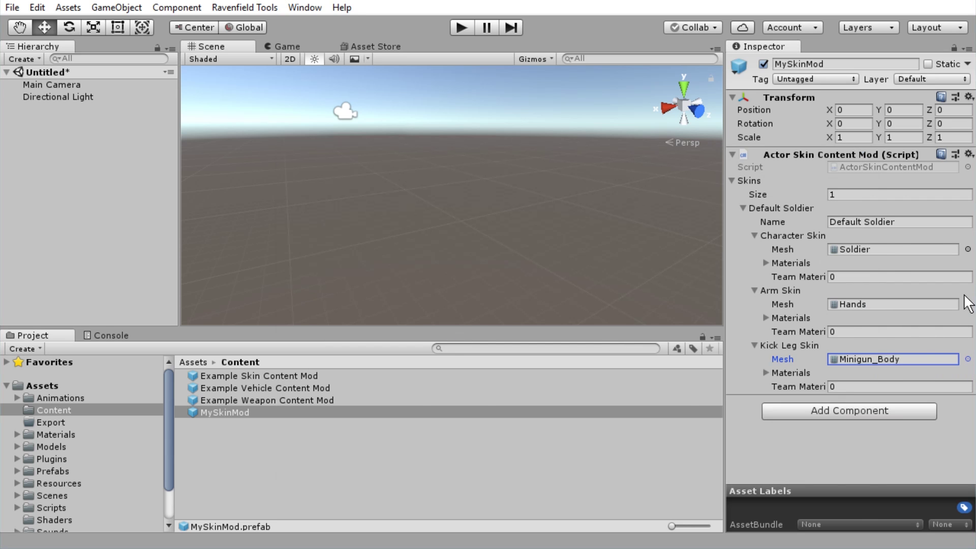
Set the Arm Skin mesh to the helicopter's Hull and the Character Skin mesh to QuadBody
{"action": "left_click", "coordinate": [966, 304]}
{"action": "double_click", "coordinate": [636, 255]}
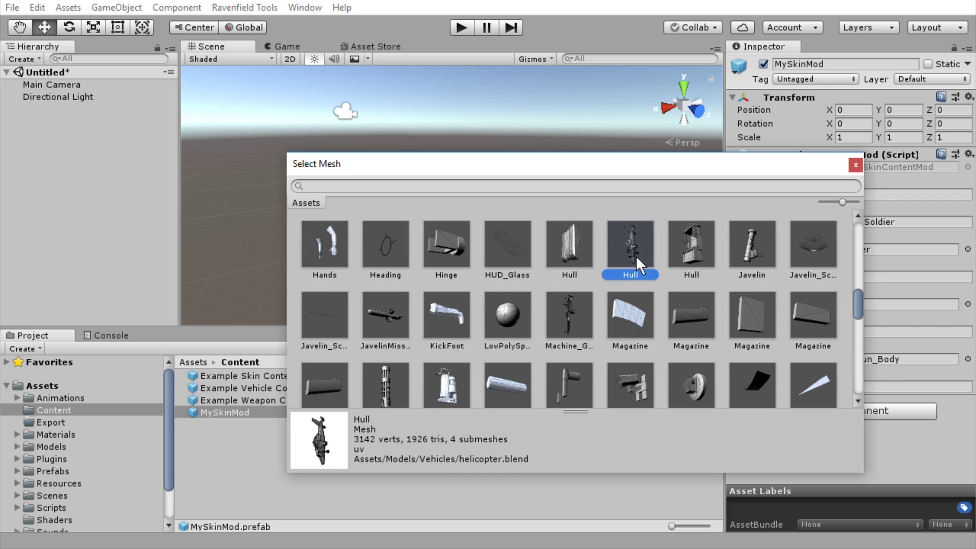
{"action": "left_click", "coordinate": [967, 249]}
{"action": "scroll", "coordinate": [625, 282], "scroll_direction": "down", "scroll_amount": 8}
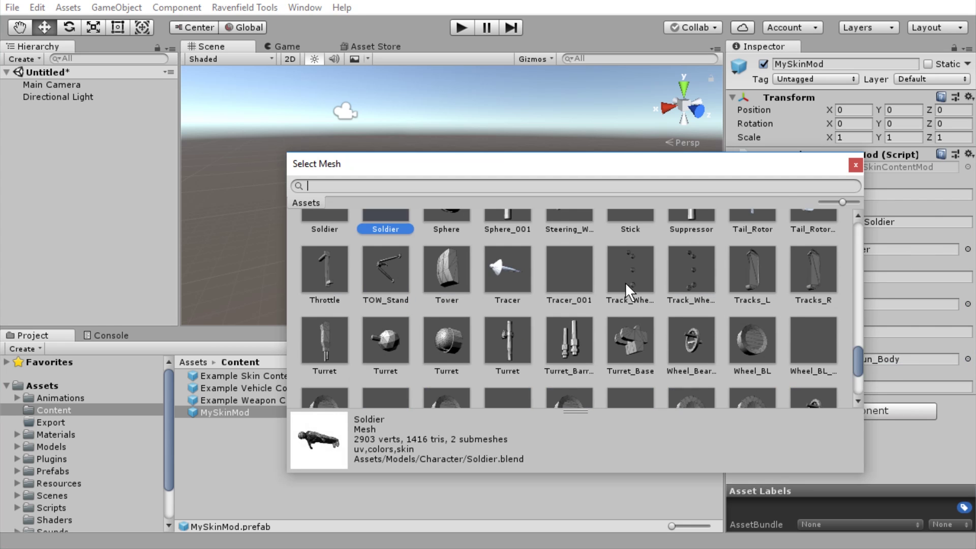
{"action": "scroll", "coordinate": [645, 315], "scroll_direction": "up", "scroll_amount": 4}
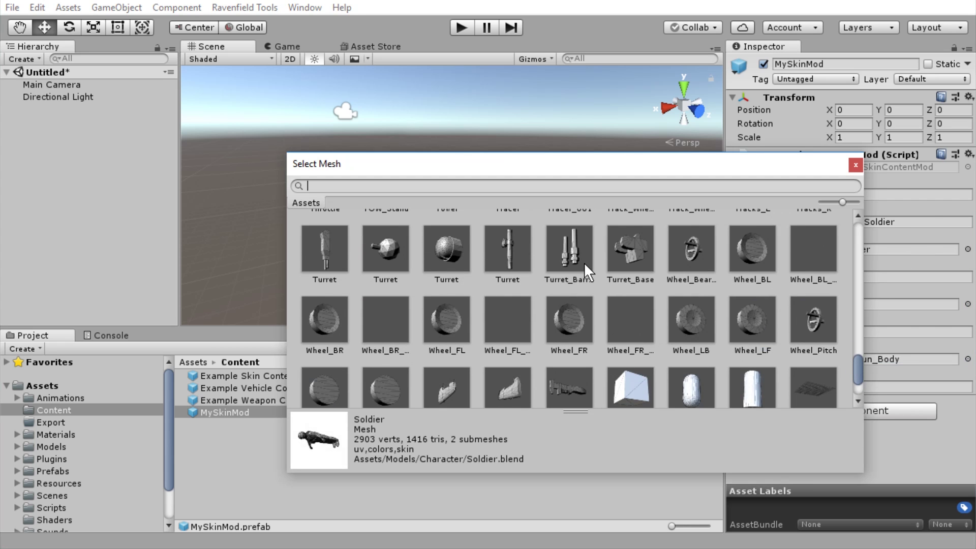
{"action": "scroll", "coordinate": [584, 263], "scroll_direction": "up", "scroll_amount": 10}
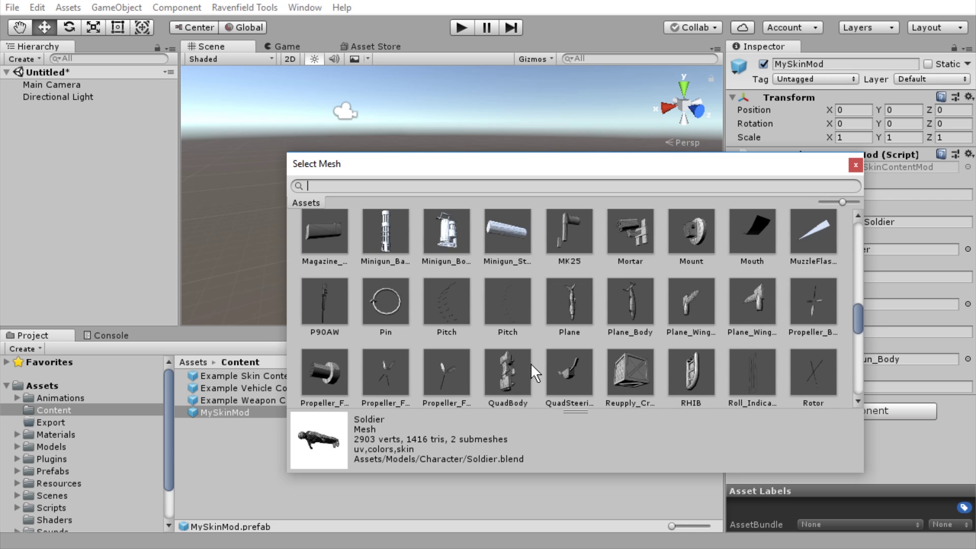
{"action": "double_click", "coordinate": [510, 372]}
Change the Default Soldier skin's name to NONSENSE and select the MySkinMod prefab
{"action": "left_click", "coordinate": [762, 222]}
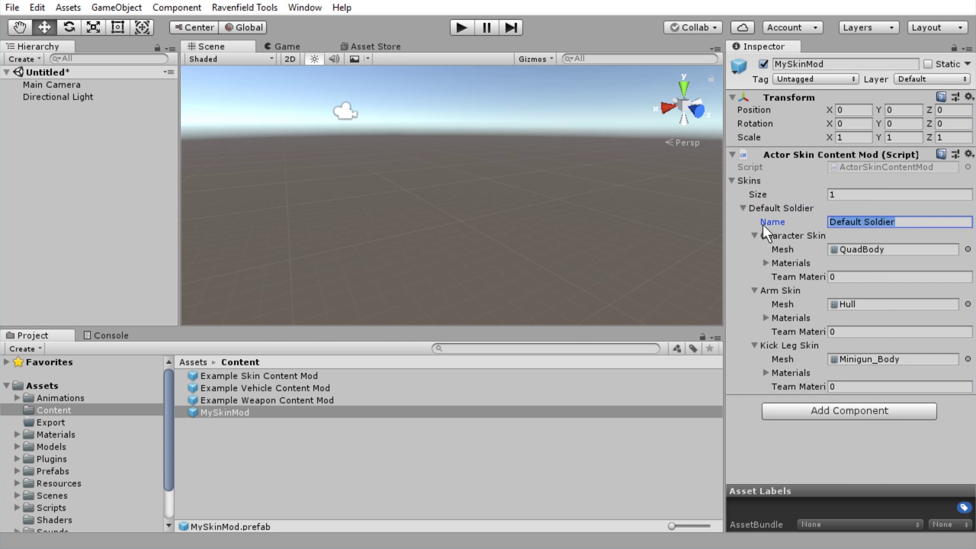
{"action": "type", "text": "NONSENSE"}
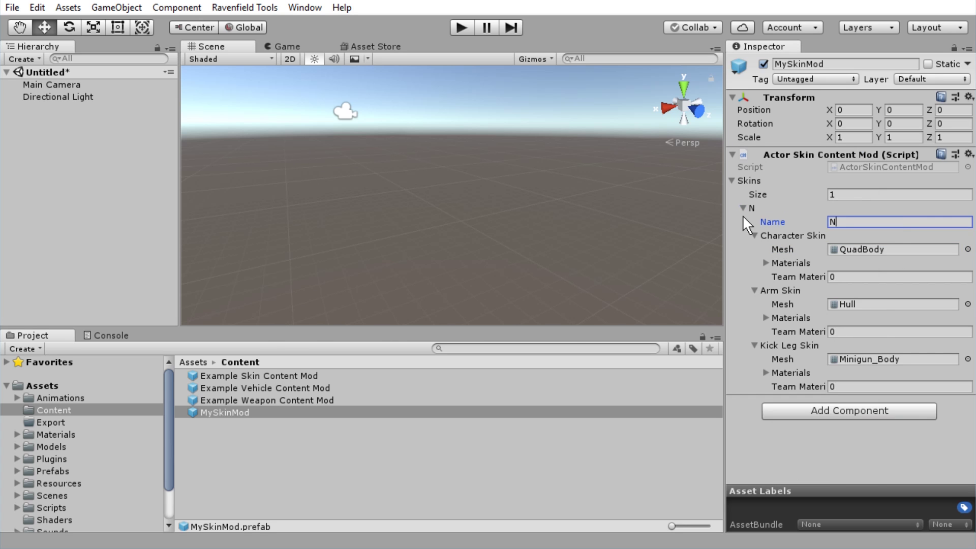
{"action": "left_click", "coordinate": [233, 412]}
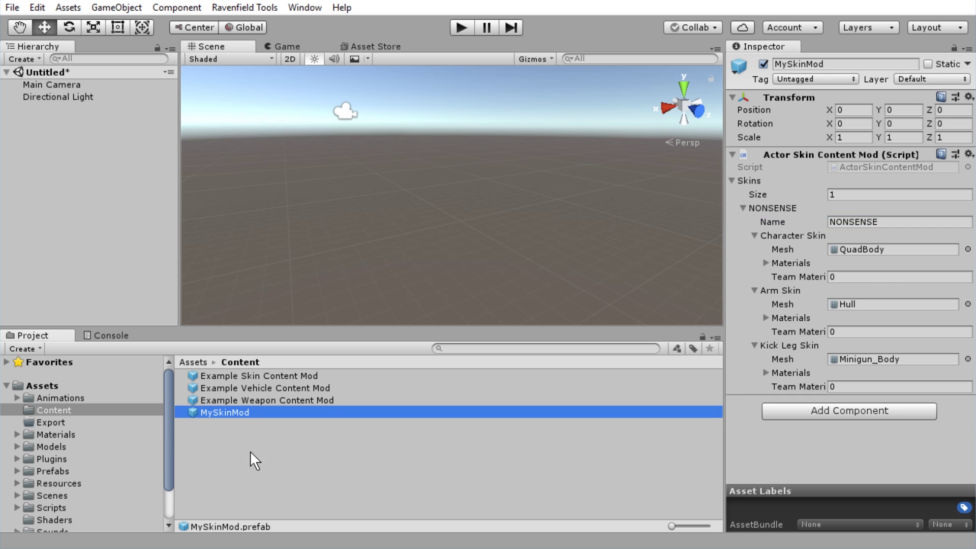
Export MySkinMod as a Ravenfield content mod, accepting the editor version warning and closing the export notice
{"action": "left_click", "coordinate": [244, 7]}
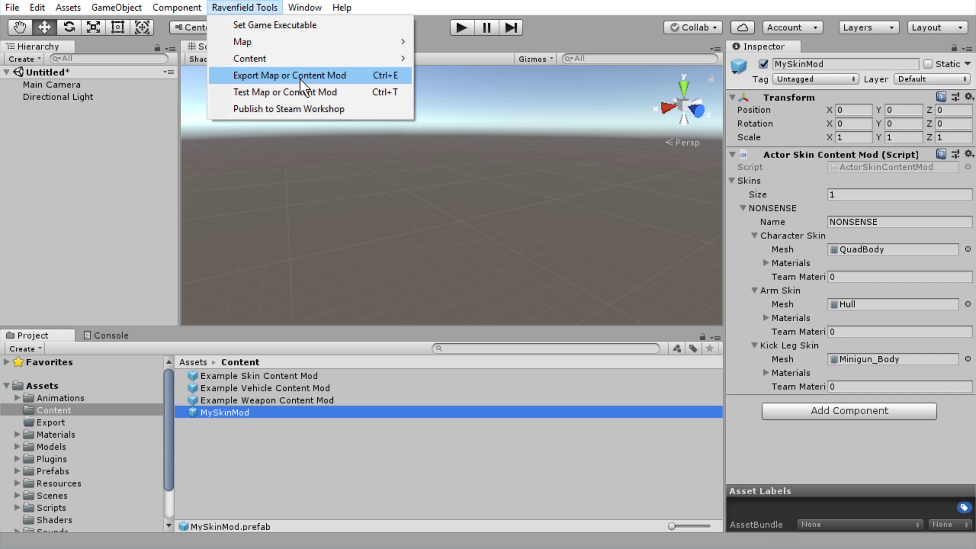
{"action": "left_click", "coordinate": [390, 77]}
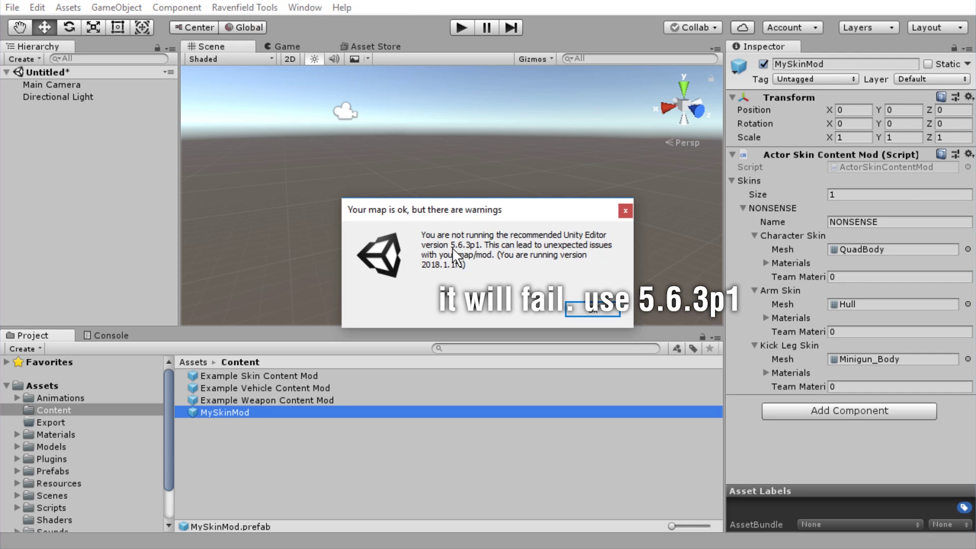
{"action": "left_click", "coordinate": [607, 312]}
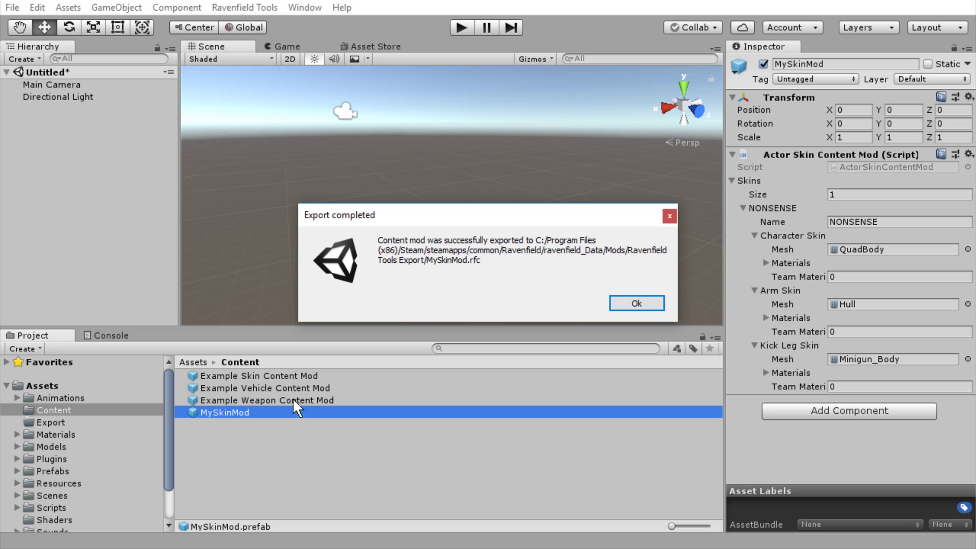
{"action": "left_click", "coordinate": [633, 303]}
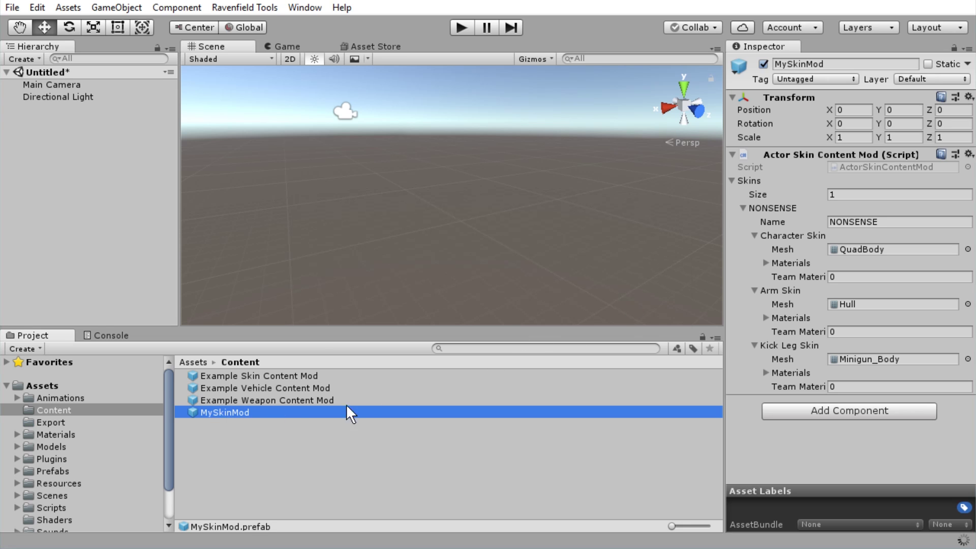
Rename the MySkinMod prefab to iwanPlays-MySkinMod
{"action": "left_click", "coordinate": [237, 415]}
{"action": "left_click", "coordinate": [263, 412]}
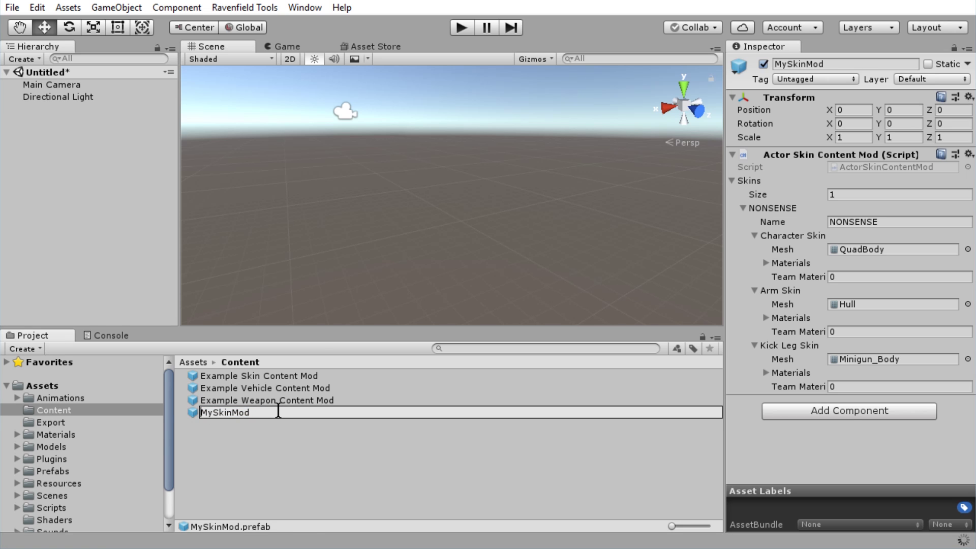
{"action": "type", "text": "iwanPlays-"}
{"action": "key", "text": "Return"}
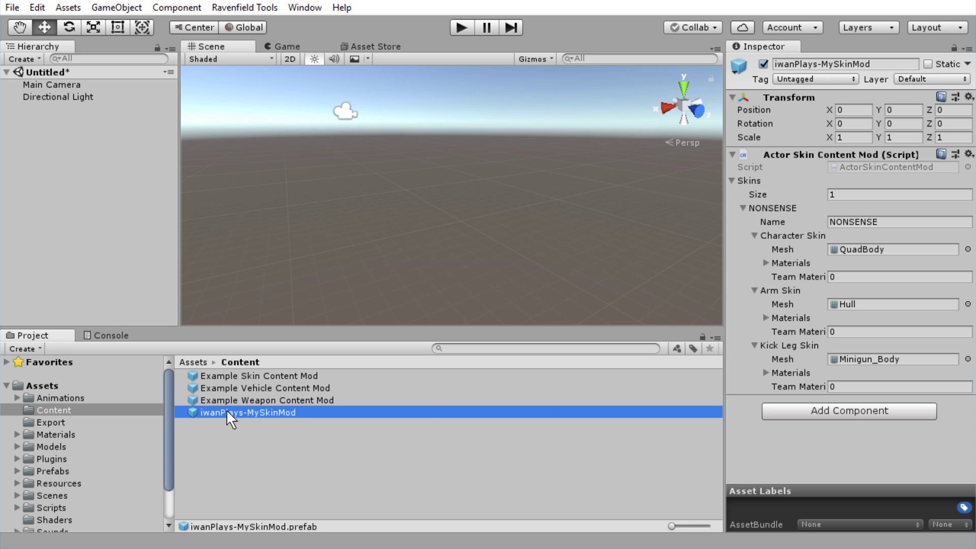
Test the iwanPlays-MySkinMod content mod in Ravenfield and open the Instant Action setup at its character skin settings
{"action": "left_click", "coordinate": [258, 6]}
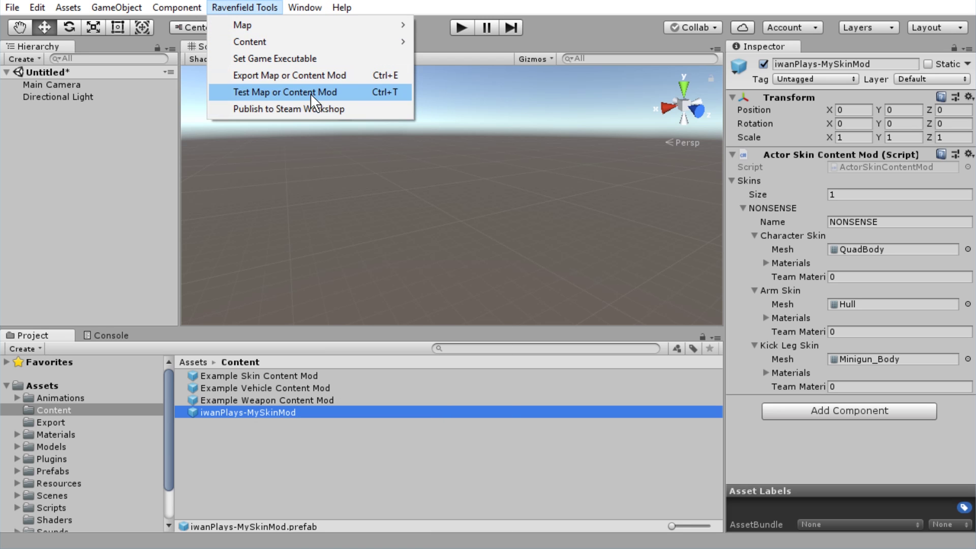
{"action": "left_click", "coordinate": [392, 93]}
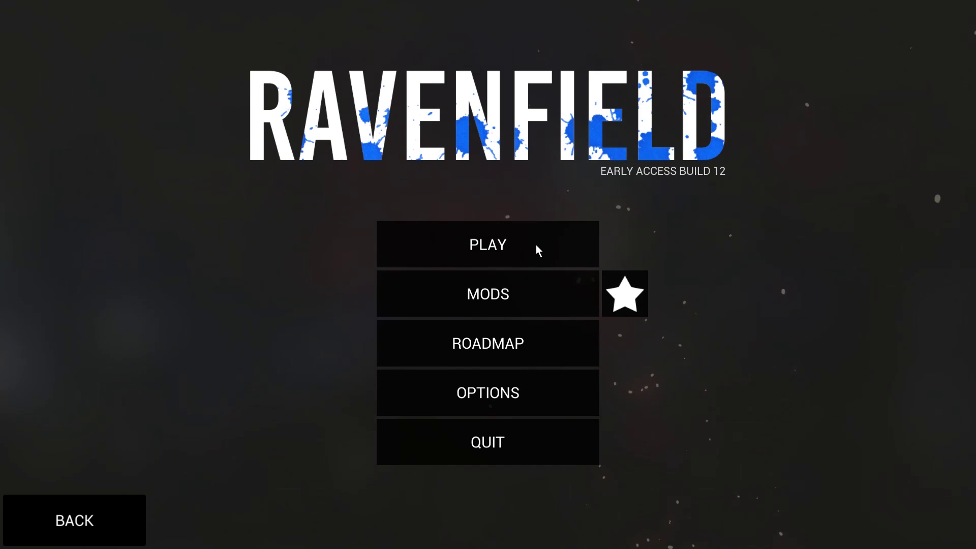
{"action": "left_click", "coordinate": [505, 238]}
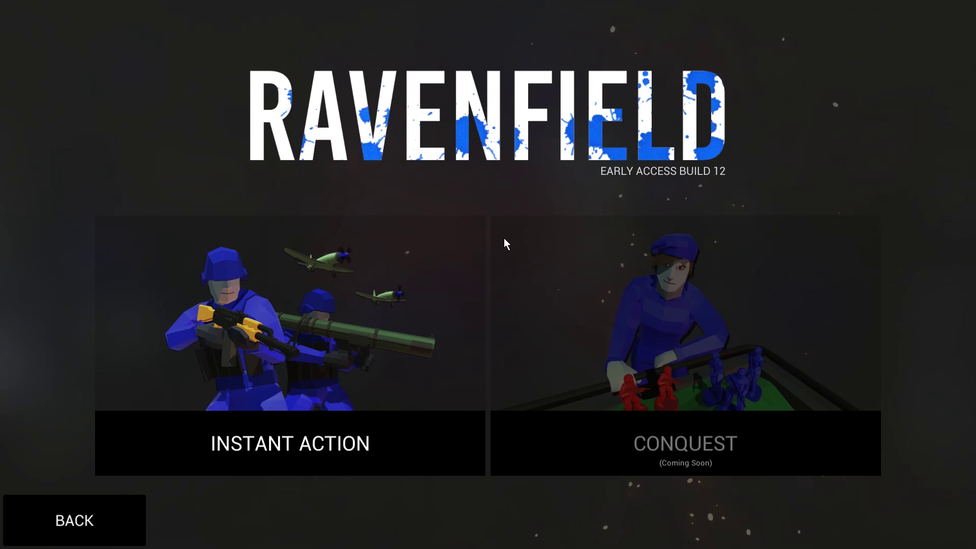
{"action": "left_click", "coordinate": [370, 288]}
{"action": "scroll", "coordinate": [613, 286], "scroll_direction": "down", "scroll_amount": 5}
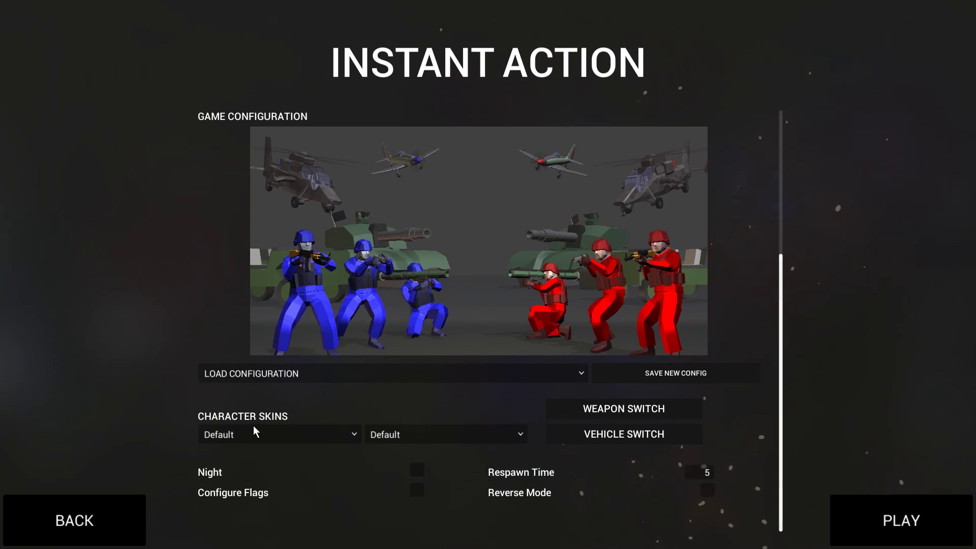
Assign the NONSENSE character skin to both teams and try it out in a match
{"action": "left_click", "coordinate": [282, 436]}
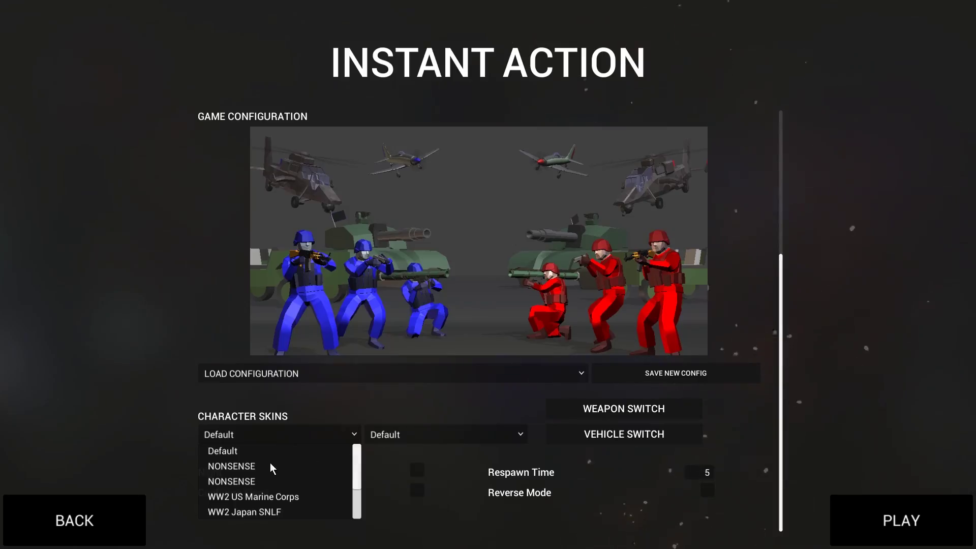
{"action": "left_click", "coordinate": [240, 465]}
{"action": "left_click", "coordinate": [437, 434]}
{"action": "left_click", "coordinate": [406, 466]}
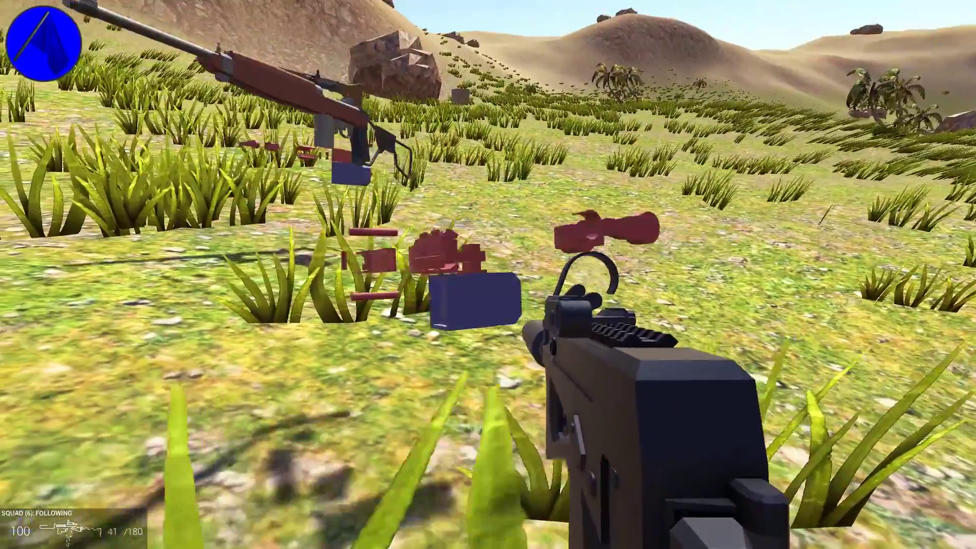
{"action": "key", "text": "4"}
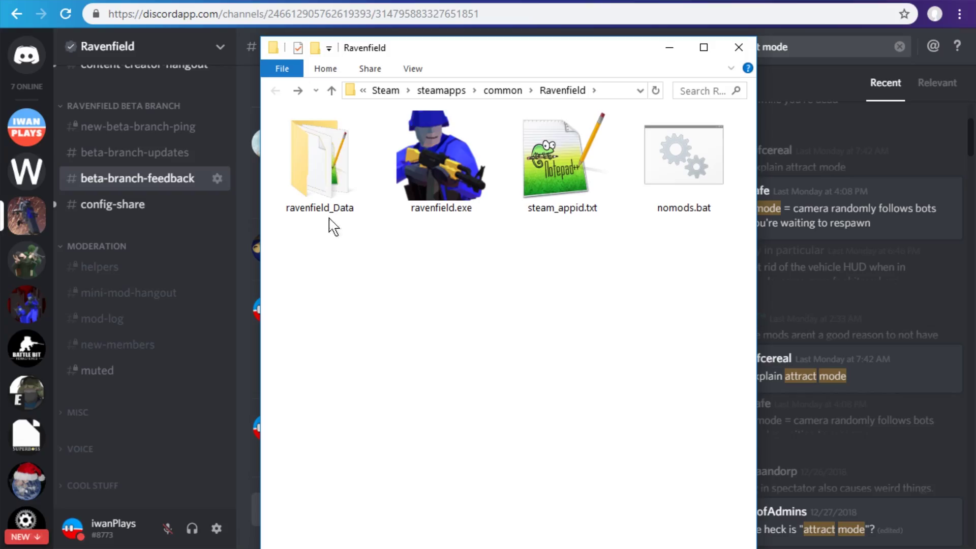
In File Explorer, permanently delete iwanPlays-MySkinMod.rfc and MySkinMod.rfc from ravenfield_Data\Mods\Ravenfield Tools Export
{"action": "double_click", "coordinate": [300, 178]}
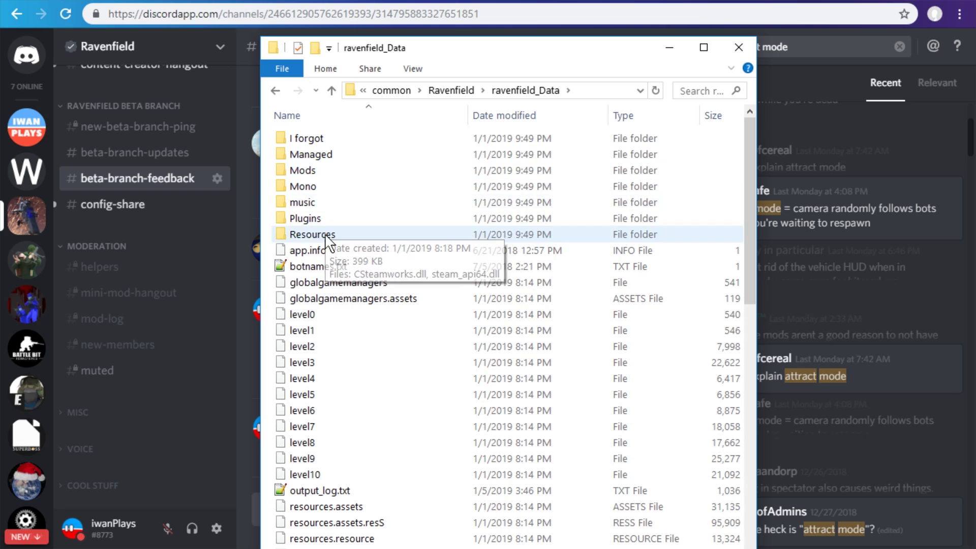
{"action": "double_click", "coordinate": [330, 173]}
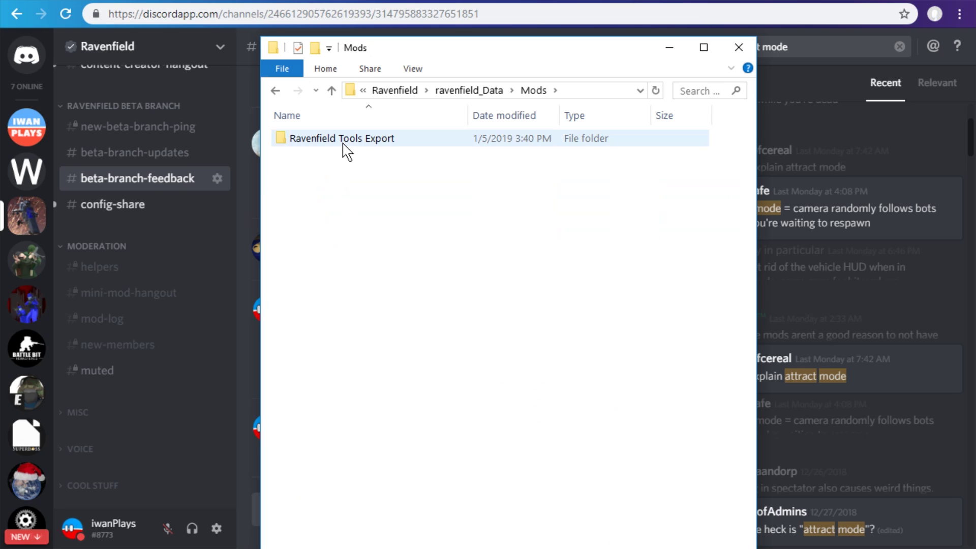
{"action": "double_click", "coordinate": [342, 145]}
{"action": "left_click_drag", "start_coordinate": [385, 238], "coordinate": [325, 108]}
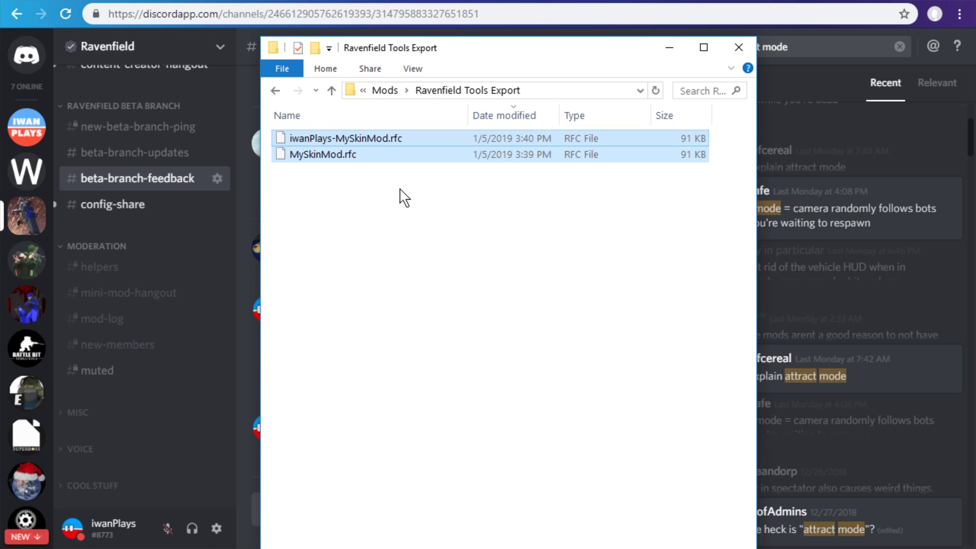
{"action": "key", "text": "shift+Delete"}
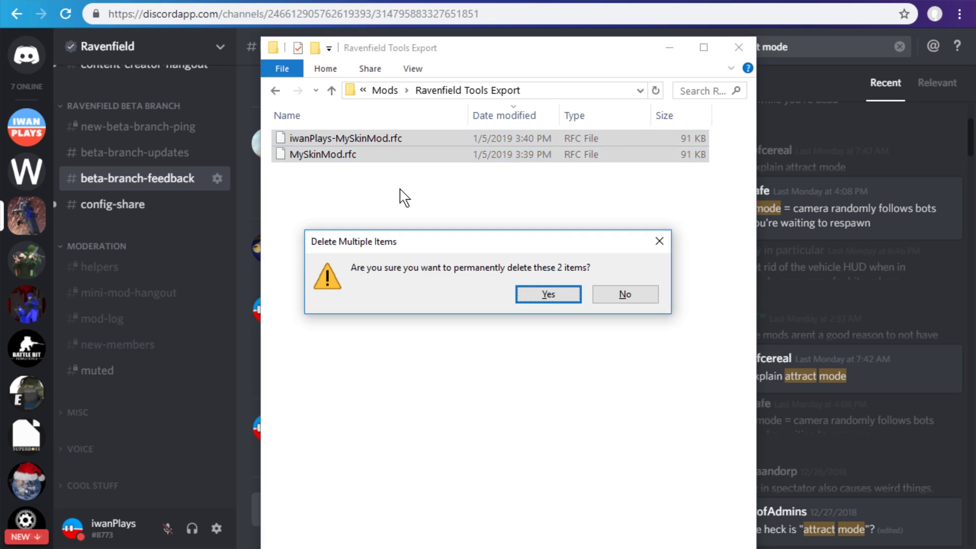
{"action": "key", "text": "Return"}
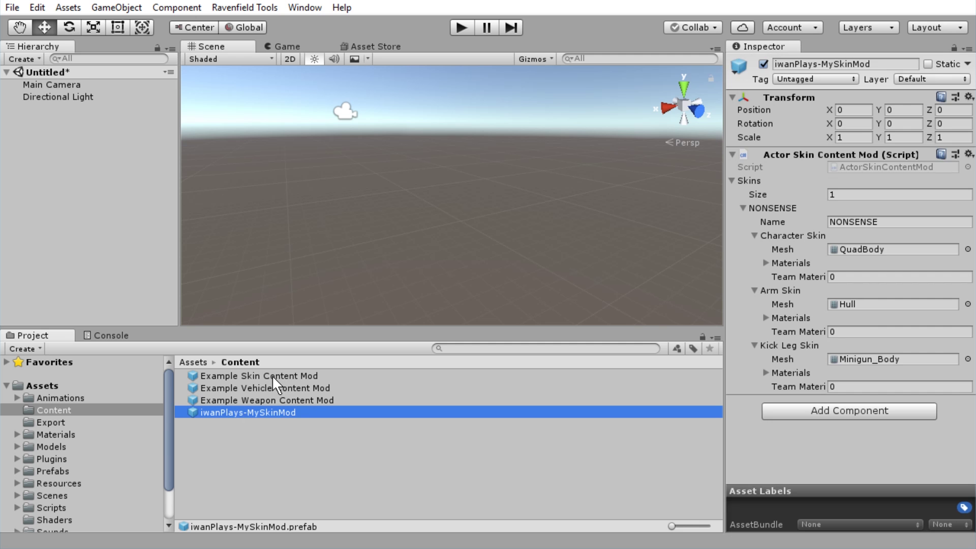
Back in Unity, select Example Skin Content Mod and locate its Arm Skin mesh asset in the project
{"action": "left_click", "coordinate": [282, 378]}
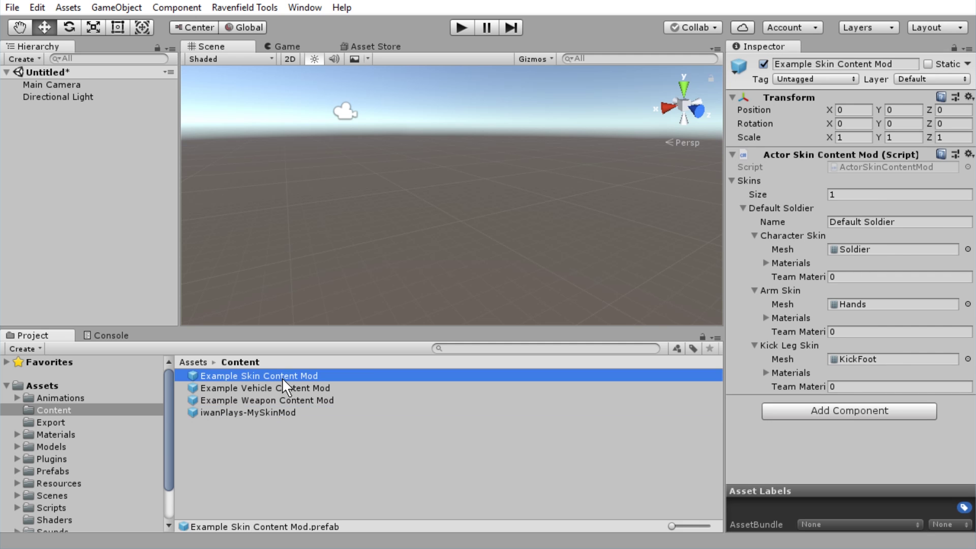
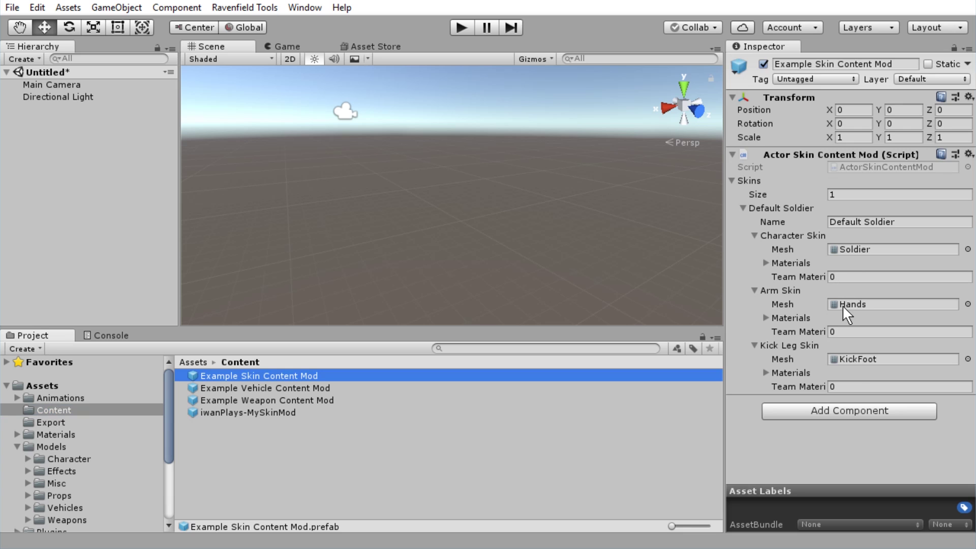
{"action": "left_click", "coordinate": [849, 304]}
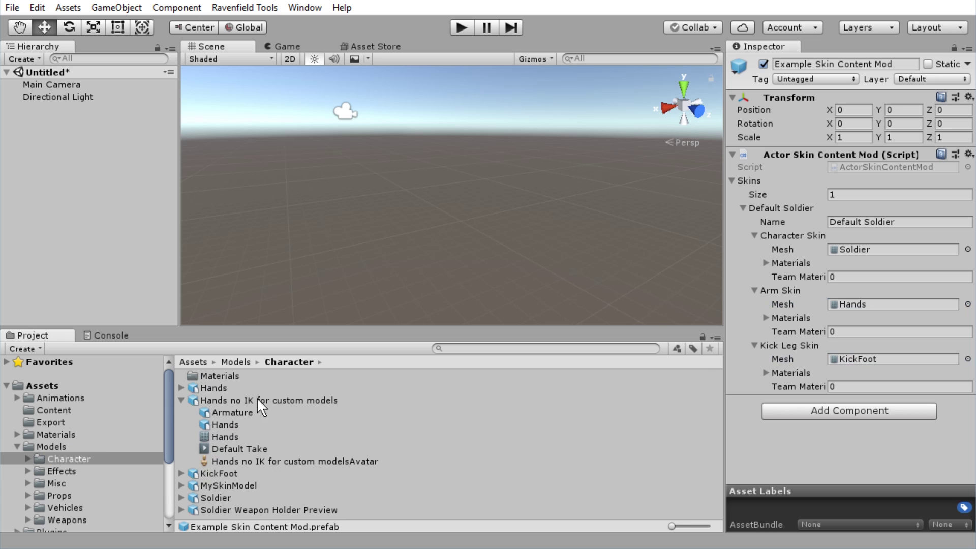
Duplicate the Hands no IK for custom models and KickFoot models in the Models/Character folder
{"action": "left_click", "coordinate": [184, 402]}
{"action": "left_click", "coordinate": [181, 400]}
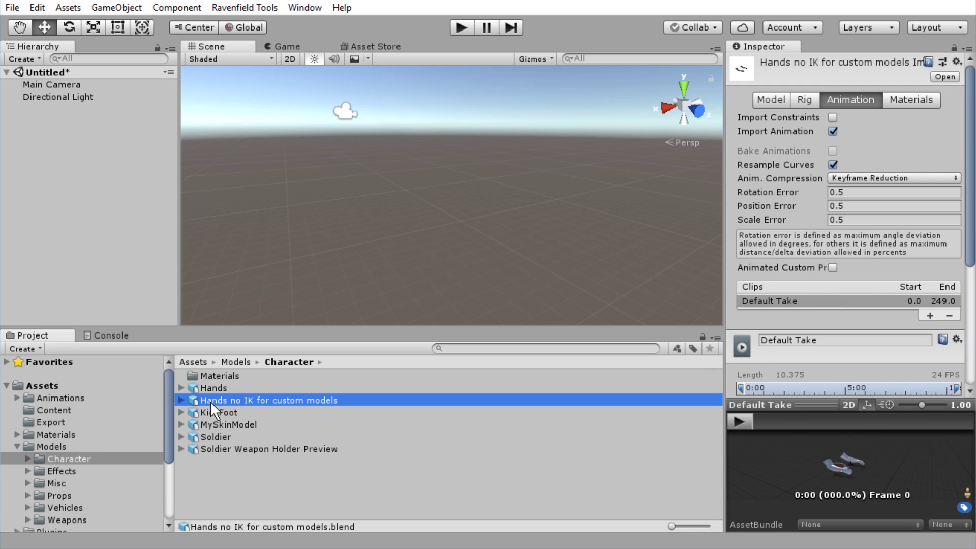
{"action": "key", "text": "ctrl+d"}
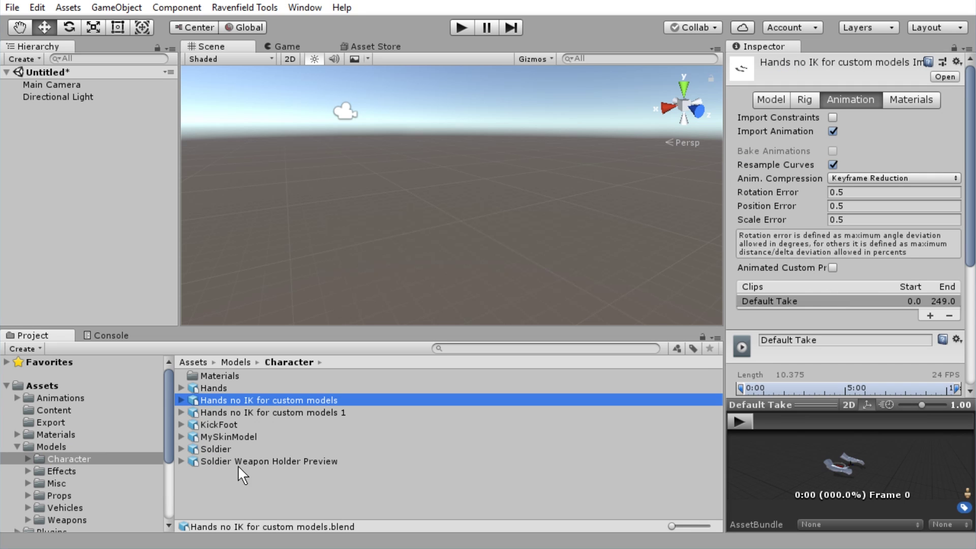
{"action": "left_click_drag", "start_coordinate": [218, 424], "coordinate": [252, 480]}
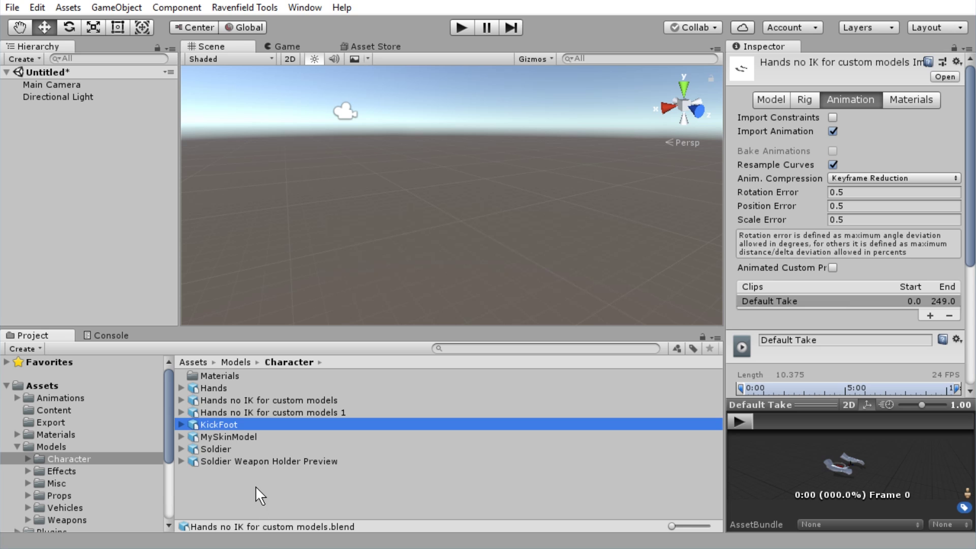
Rename the Hands no IK for custom models 1 copy to MySkinHandsModel
{"action": "right_click", "coordinate": [256, 413]}
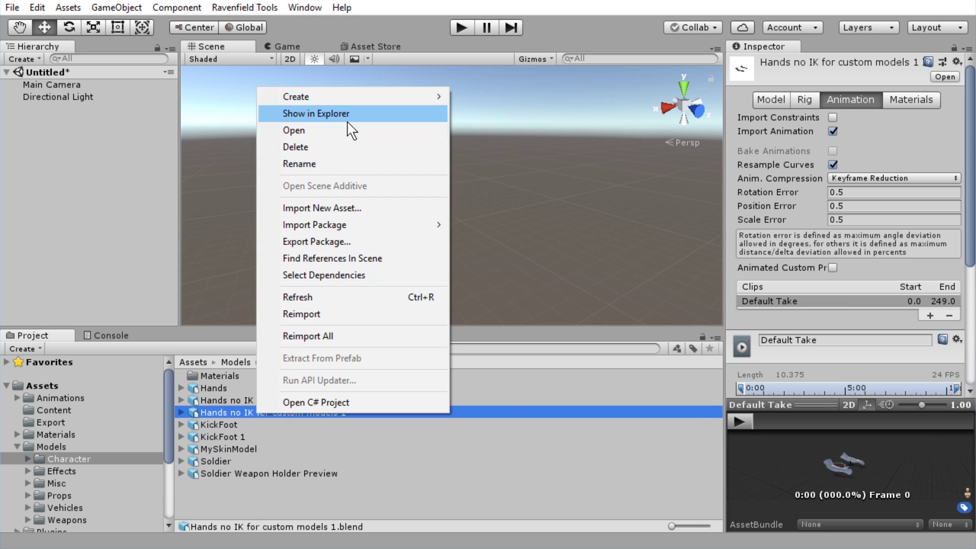
{"action": "left_click", "coordinate": [340, 163]}
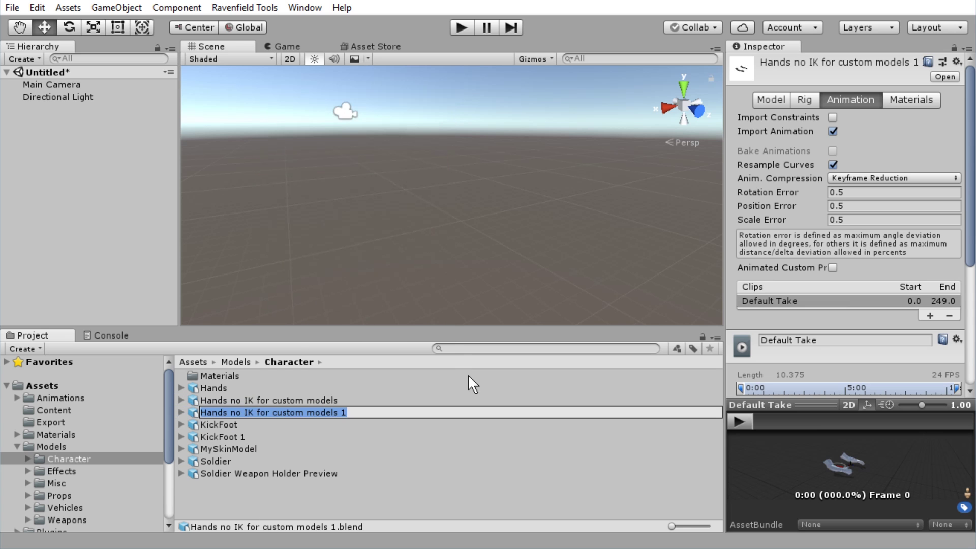
{"action": "type", "text": "MySkin"}
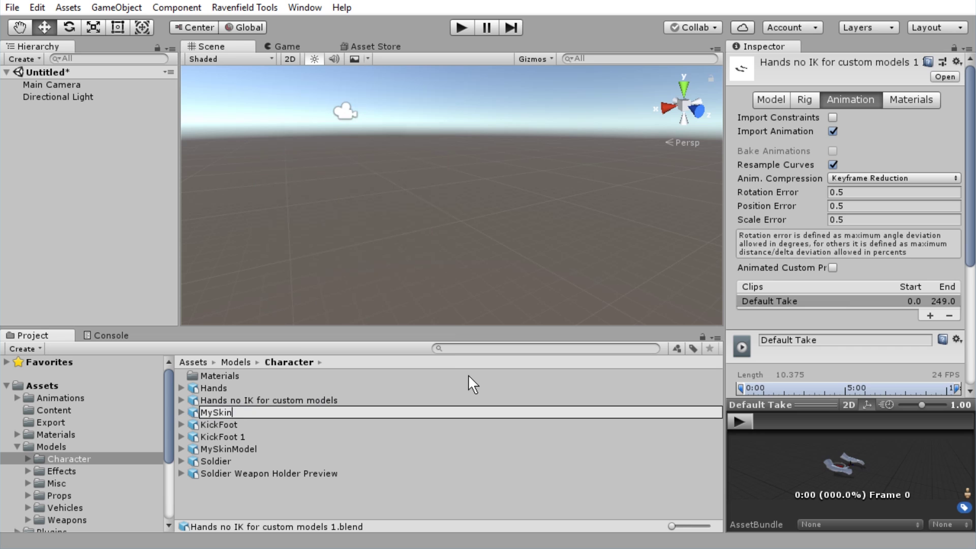
{"action": "type", "text": "HandsModel"}
{"action": "key", "text": "Return"}
Rename the KickFoot 1 copy to MySkinKickFootModel
{"action": "left_click", "coordinate": [219, 425]}
{"action": "key", "text": "F2"}
{"action": "type", "text": "M"}
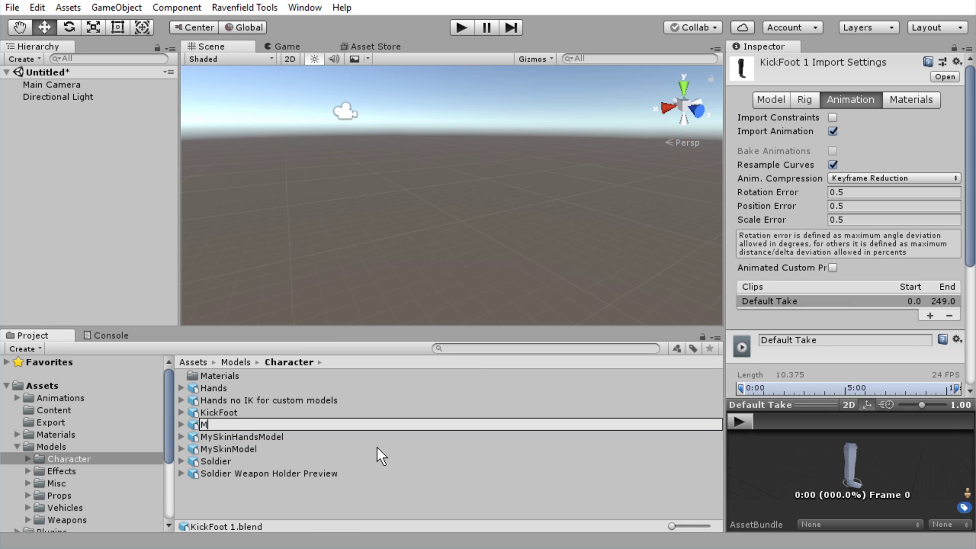
{"action": "type", "text": "ySkinKickFootModel"}
{"action": "key", "text": "Return"}
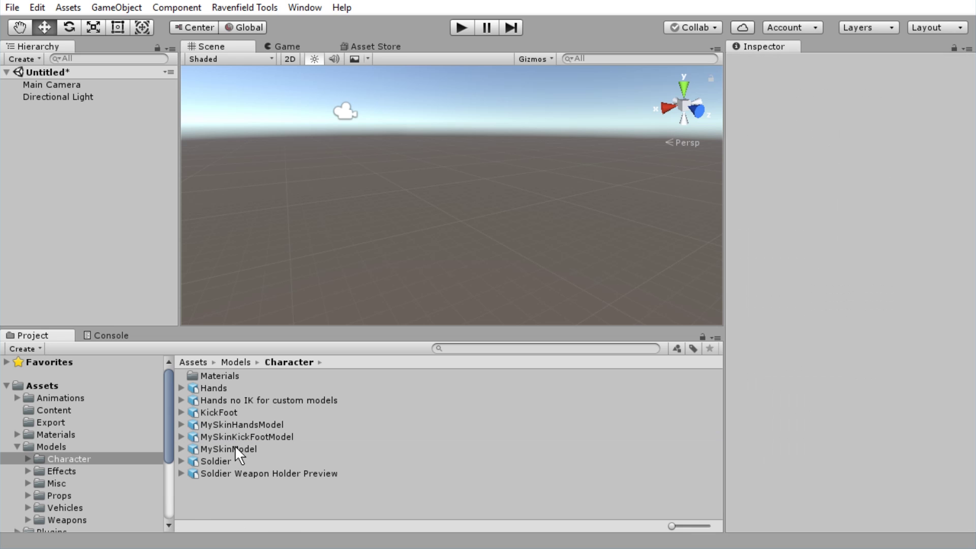
Move MySkinHandsModel, MySkinKickFootModel and MySkinModel from the Character folder into the Content folder
{"action": "left_click", "coordinate": [234, 447]}
{"action": "left_click", "coordinate": [233, 423], "text": "shift"}
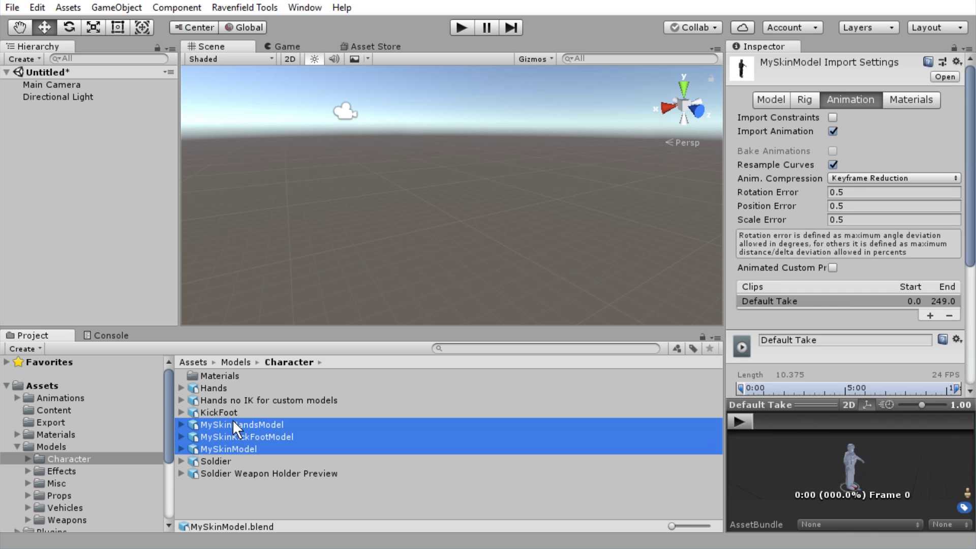
{"action": "left_click", "coordinate": [228, 447]}
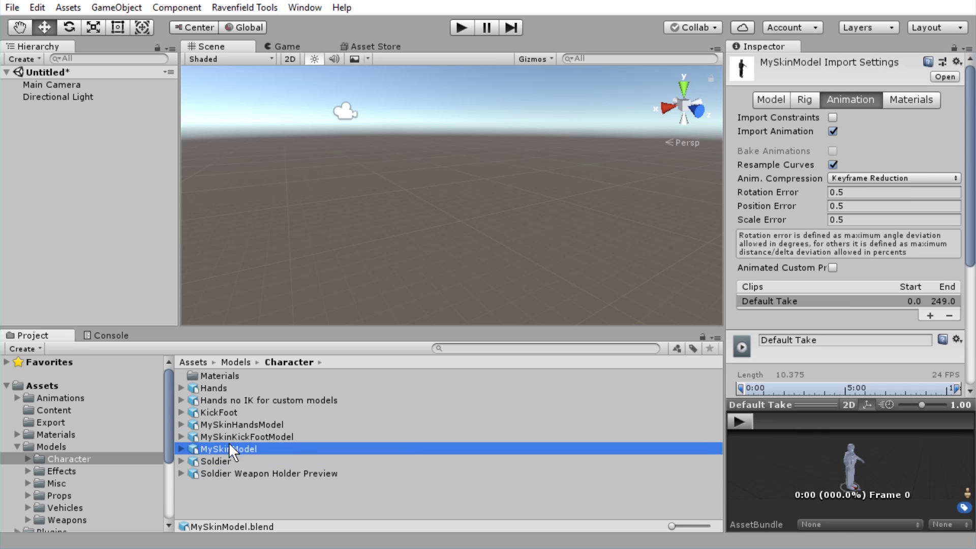
{"action": "left_click", "coordinate": [239, 423], "text": "shift"}
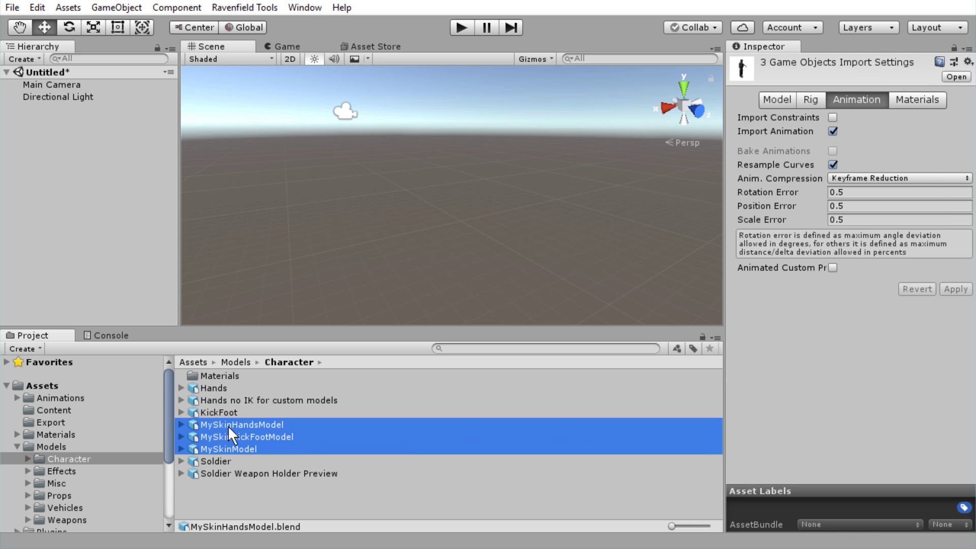
{"action": "left_click_drag", "start_coordinate": [228, 425], "coordinate": [67, 410]}
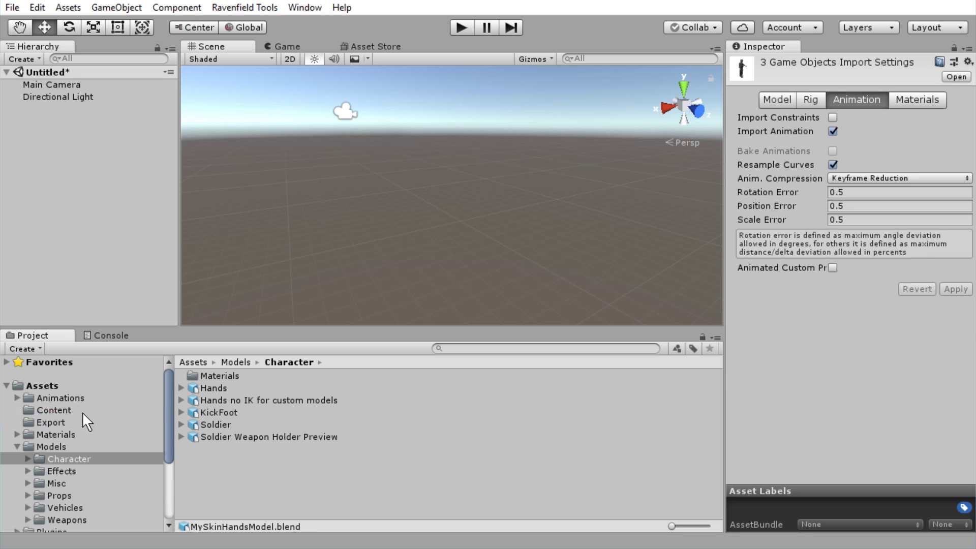
Preview the hands and kick-foot copies in the Content folder and open MySkinModel in Blender
{"action": "left_click", "coordinate": [62, 409]}
{"action": "left_click", "coordinate": [222, 423]}
{"action": "left_click", "coordinate": [219, 446]}
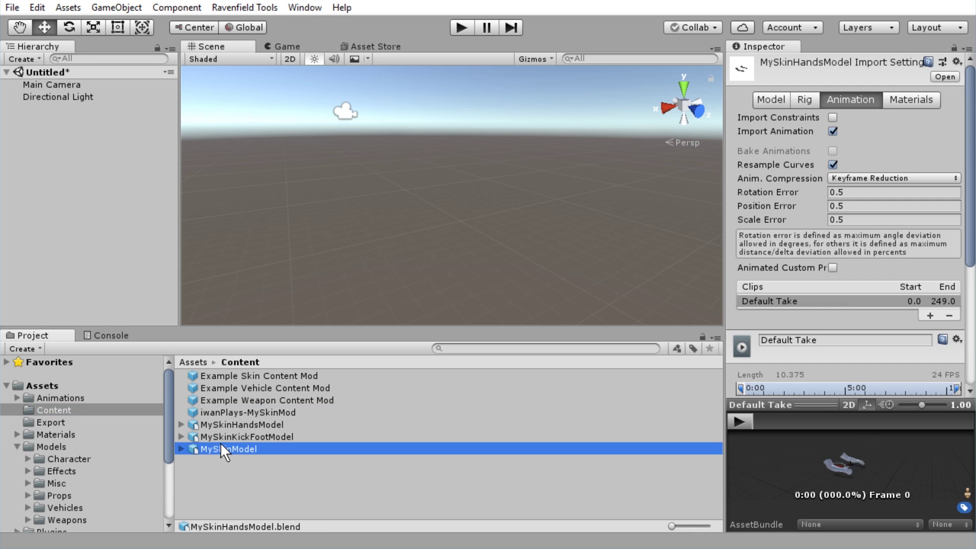
{"action": "left_click", "coordinate": [224, 436]}
{"action": "left_click", "coordinate": [249, 425]}
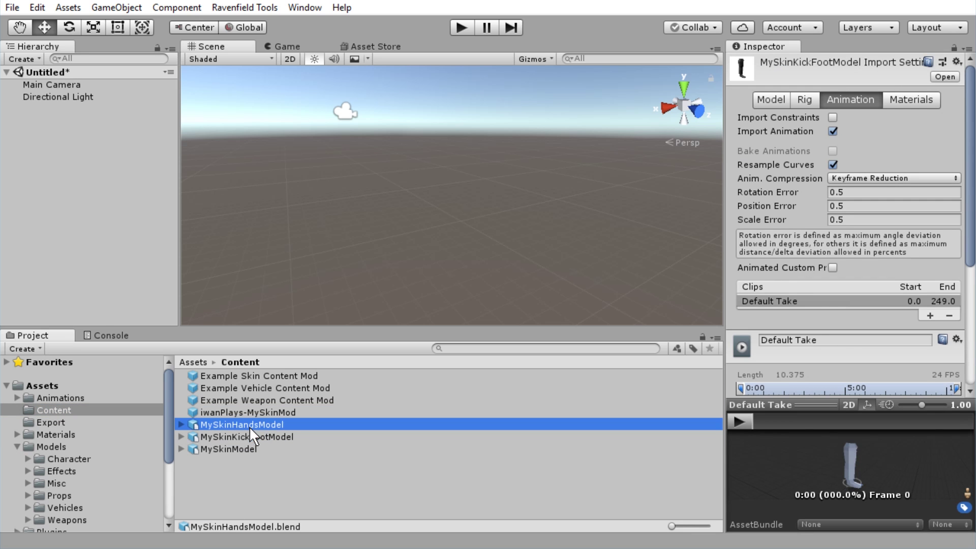
{"action": "left_click", "coordinate": [244, 435]}
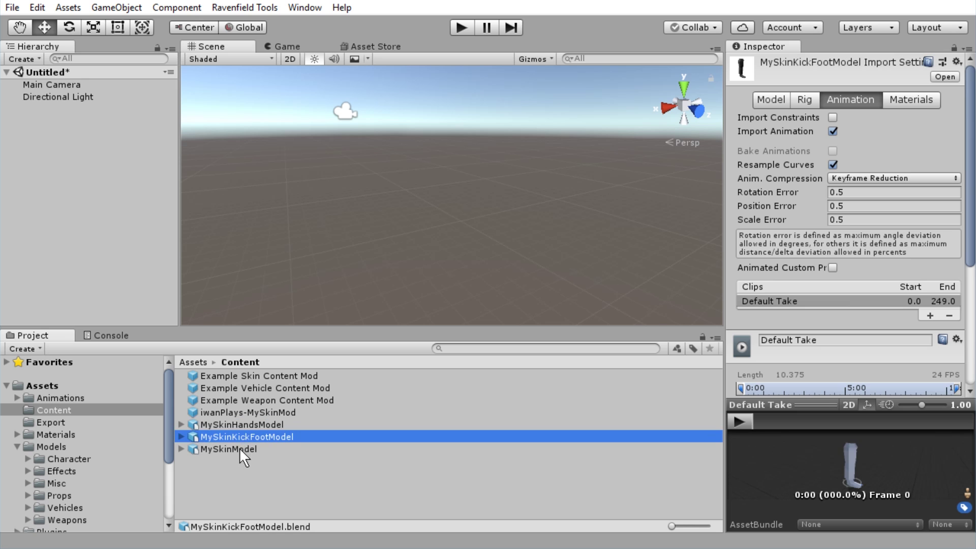
{"action": "left_click", "coordinate": [237, 450]}
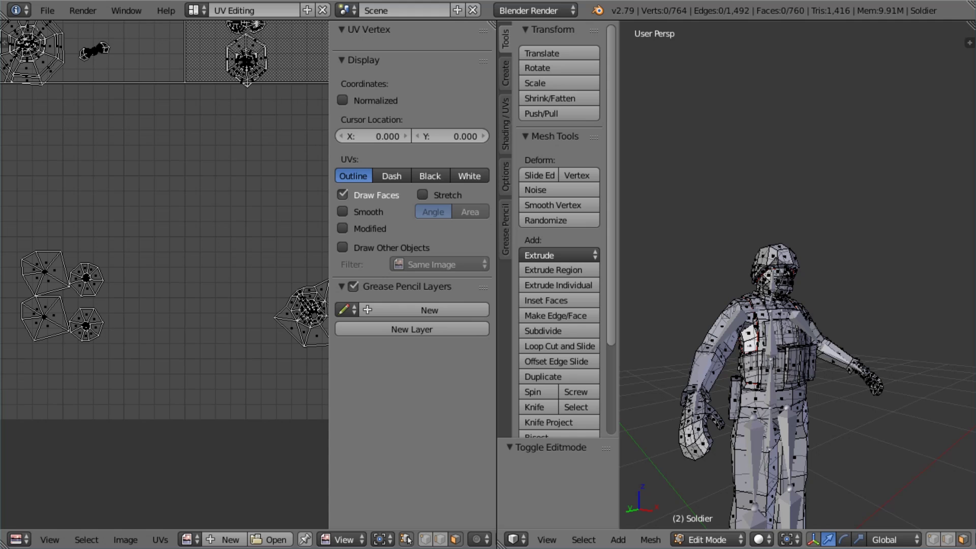
Switch Blender to the Default screen layout and extend the 3D view over the timeline area
{"action": "left_click", "coordinate": [195, 10]}
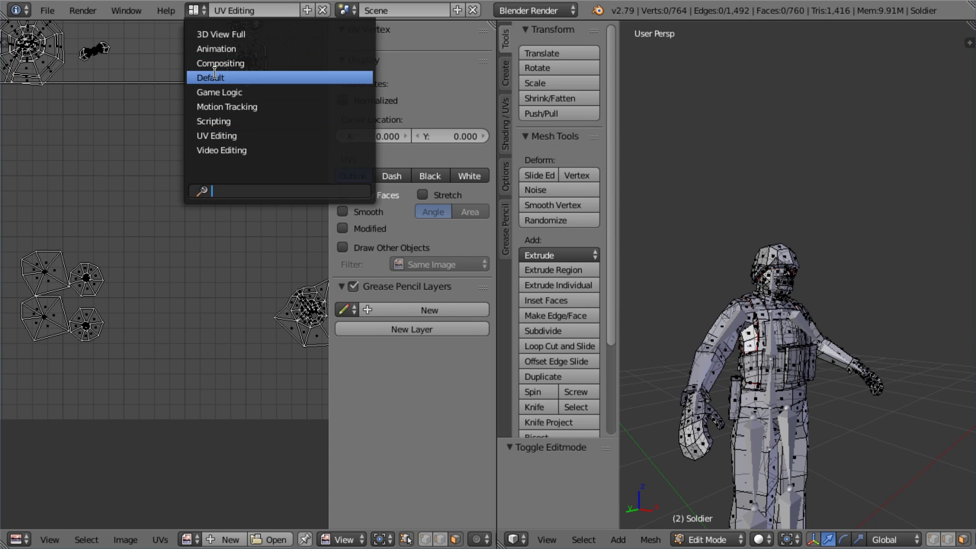
{"action": "left_click", "coordinate": [215, 76]}
{"action": "right_click", "coordinate": [651, 498]}
{"action": "left_click", "coordinate": [639, 509]}
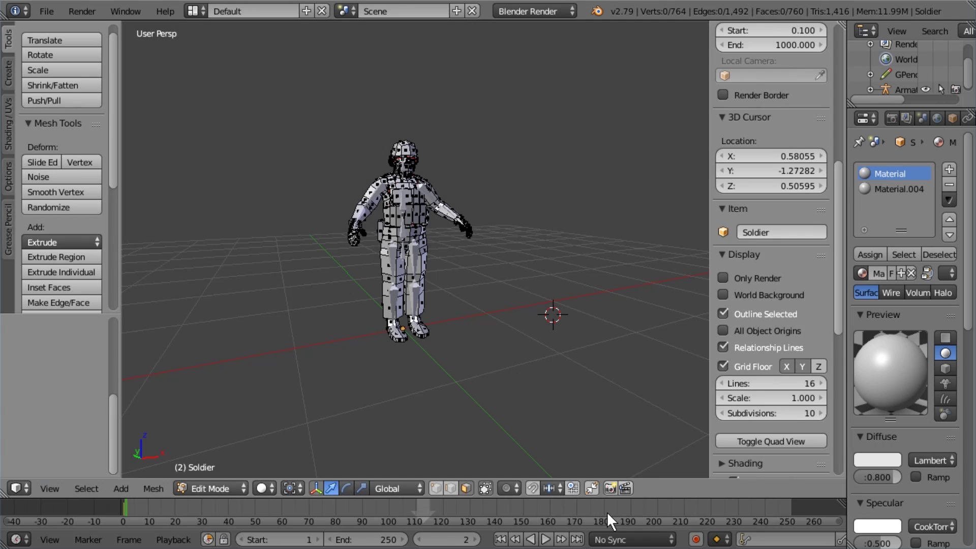
{"action": "left_click", "coordinate": [607, 512]}
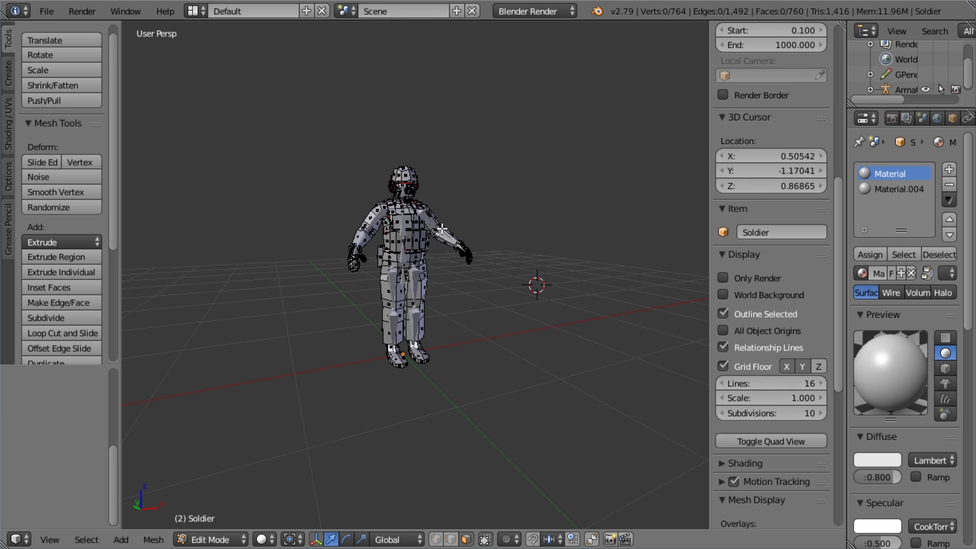
Hide the 3D view's tool shelf and properties region to clear space around the soldier
{"action": "key", "text": "t"}
{"action": "key", "text": "n"}
{"action": "middle_click_drag", "start_coordinate": [553, 217], "coordinate": [509, 214]}
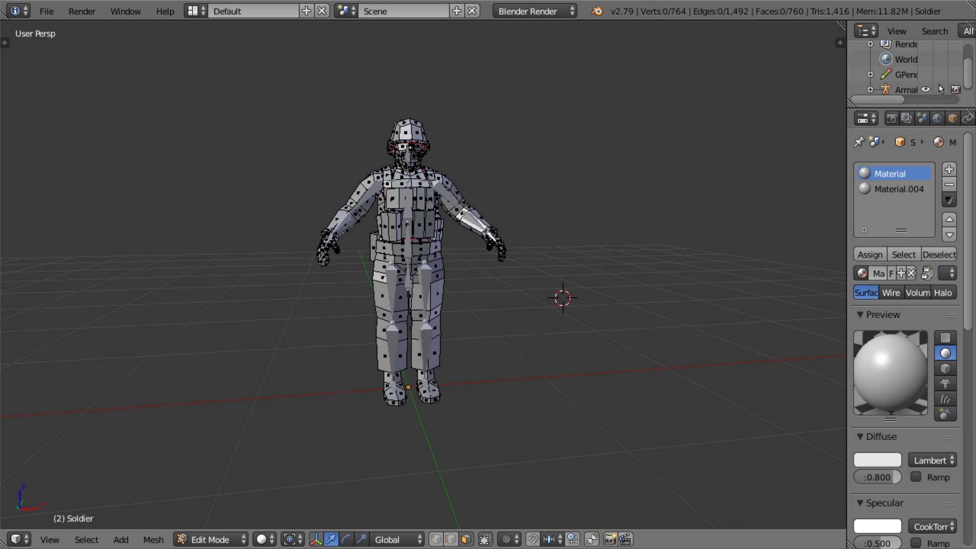
Bring up the C:\Test\Advisor folder in File Explorer and inspect Advisor.obj in the 3D model viewer
{"action": "left_click_drag", "start_coordinate": [569, 548], "coordinate": [655, 189]}
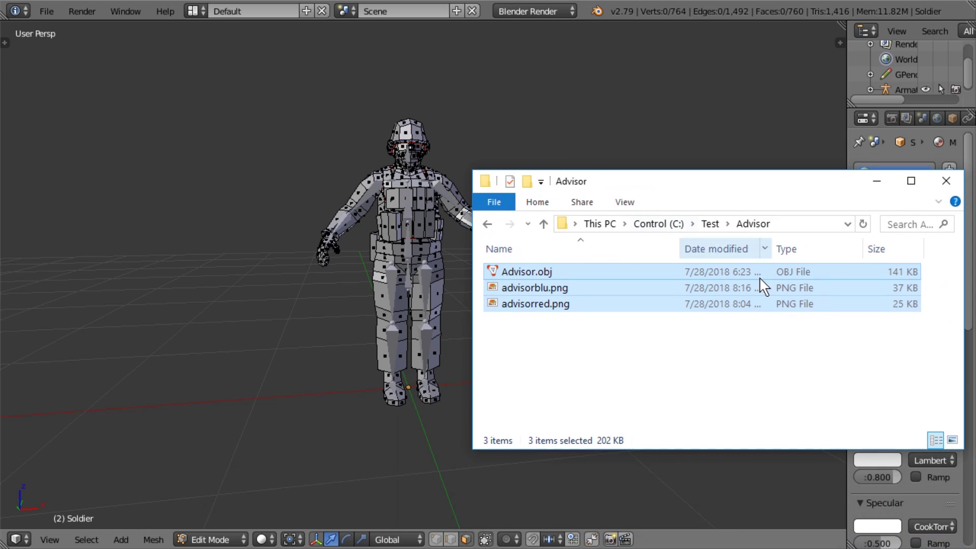
{"action": "left_click", "coordinate": [582, 353]}
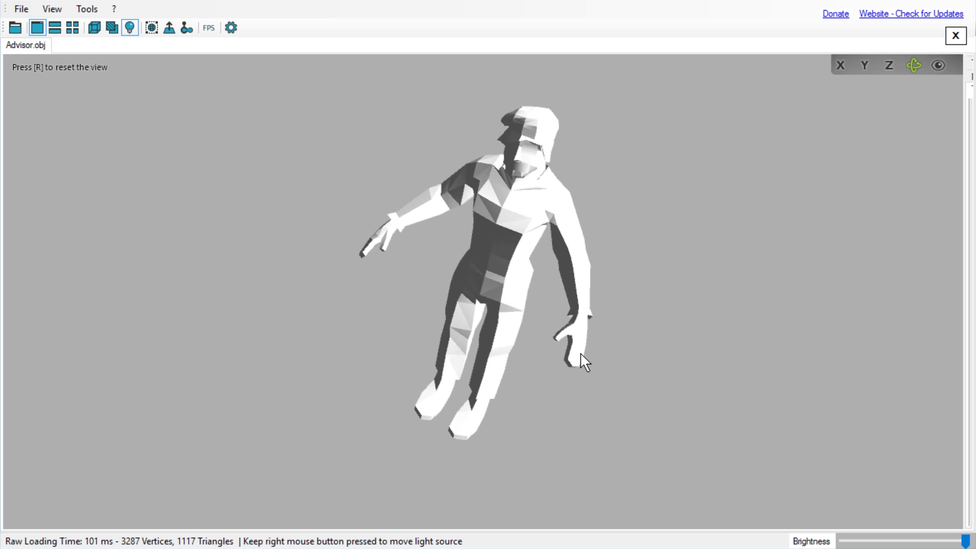
{"action": "left_click_drag", "start_coordinate": [580, 353], "coordinate": [439, 169]}
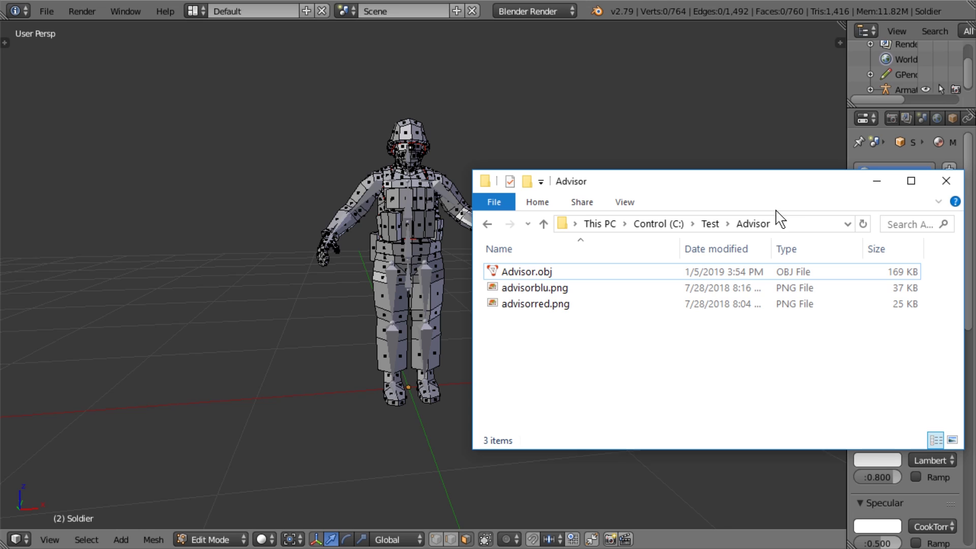
Take the Advisor folder's path from File Explorer and import Advisor.obj from C:\Test\Advisor into Blender as a Wavefront model
{"action": "left_click", "coordinate": [806, 224]}
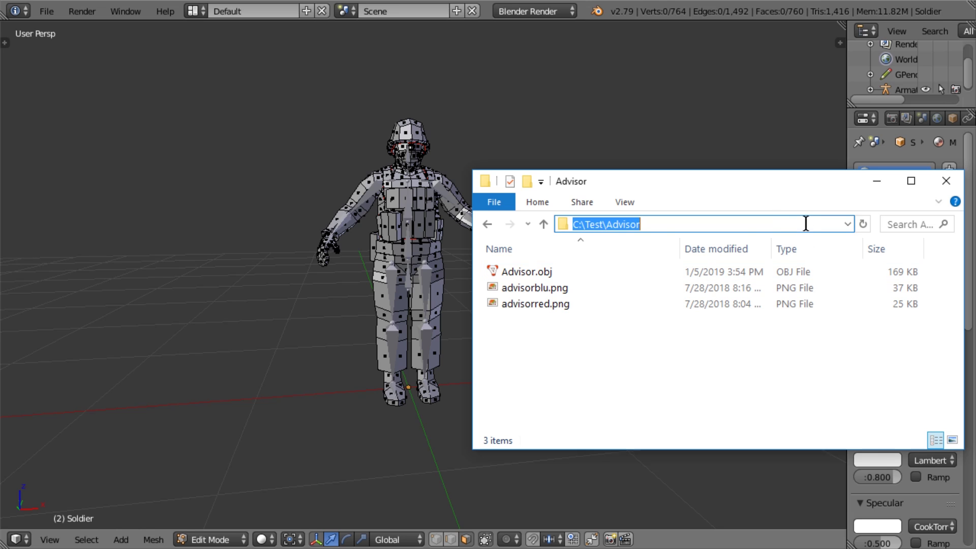
{"action": "left_click", "coordinate": [179, 114]}
{"action": "left_click", "coordinate": [47, 15]}
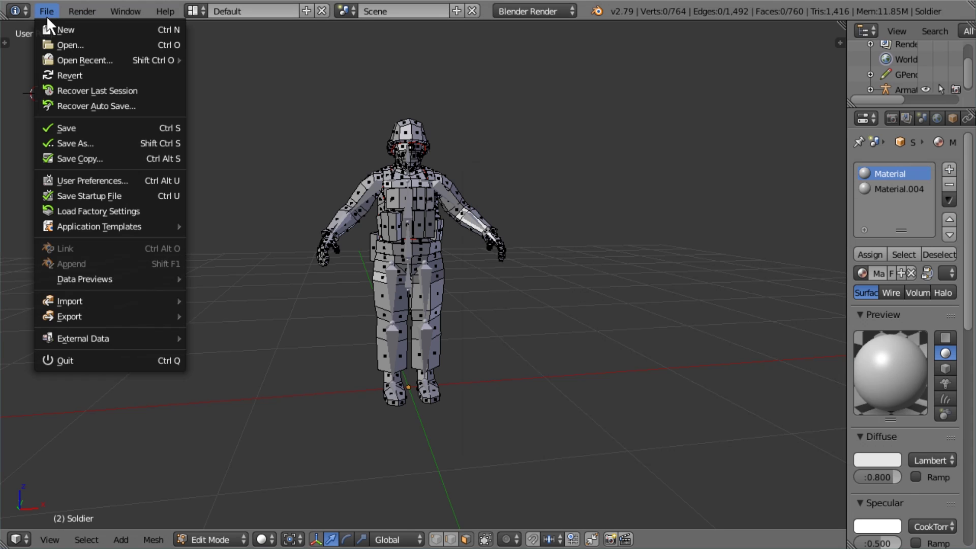
{"action": "mouse_move", "coordinate": [98, 299]}
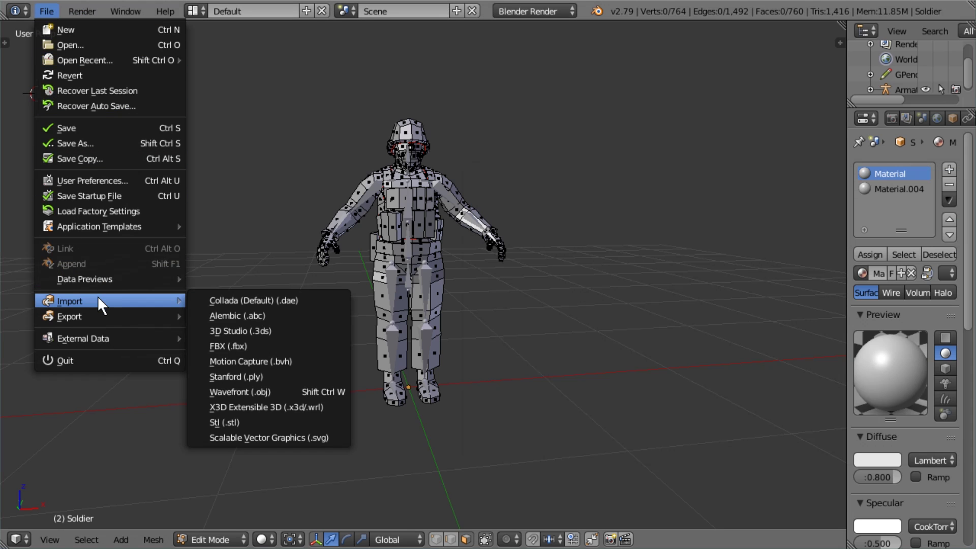
{"action": "left_click", "coordinate": [309, 394]}
{"action": "key", "text": "End"}
{"action": "type", "text": "Advisor"}
{"action": "key", "text": "Return"}
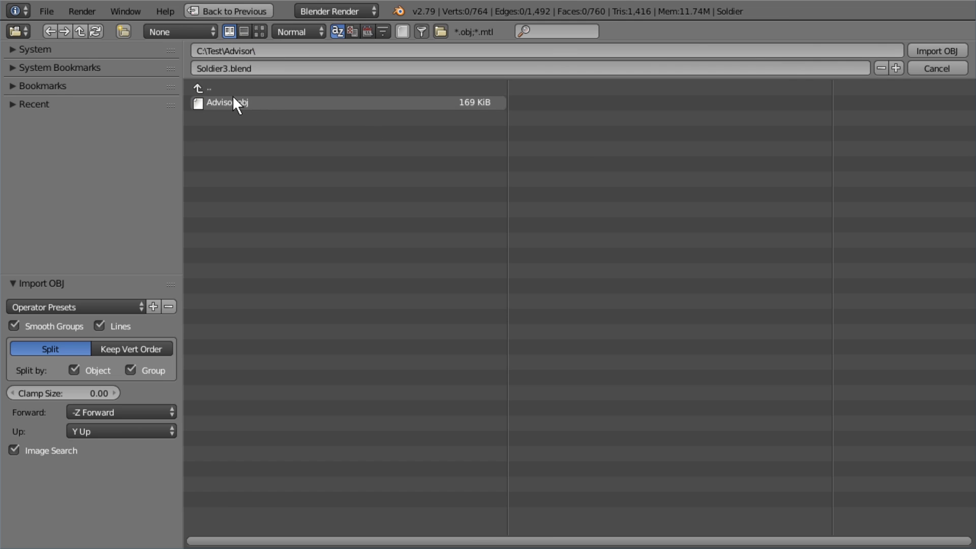
{"action": "double_click", "coordinate": [239, 102]}
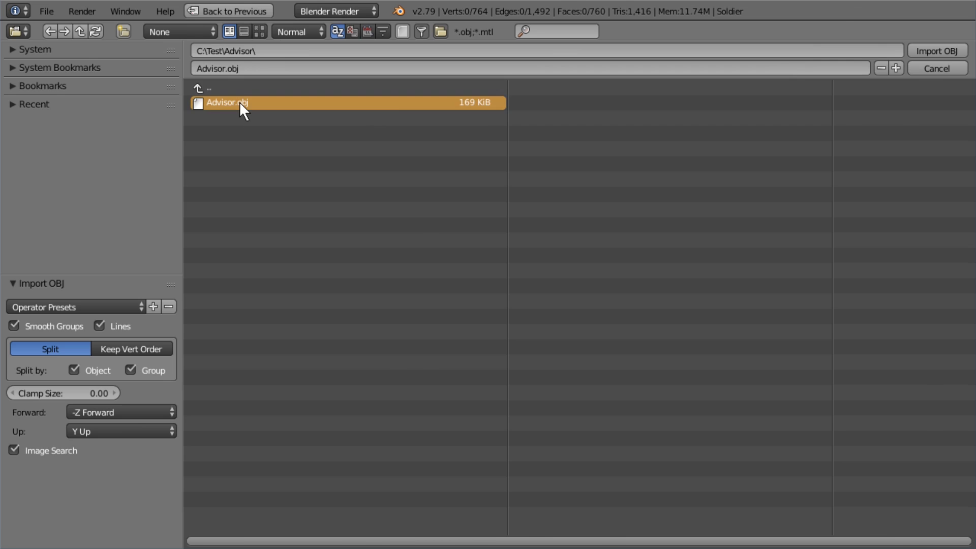
Compare the imported advisor with the soldier and enlarge the Outliner to show the full object list
{"action": "scroll", "coordinate": [540, 151], "scroll_direction": "up", "scroll_amount": 5}
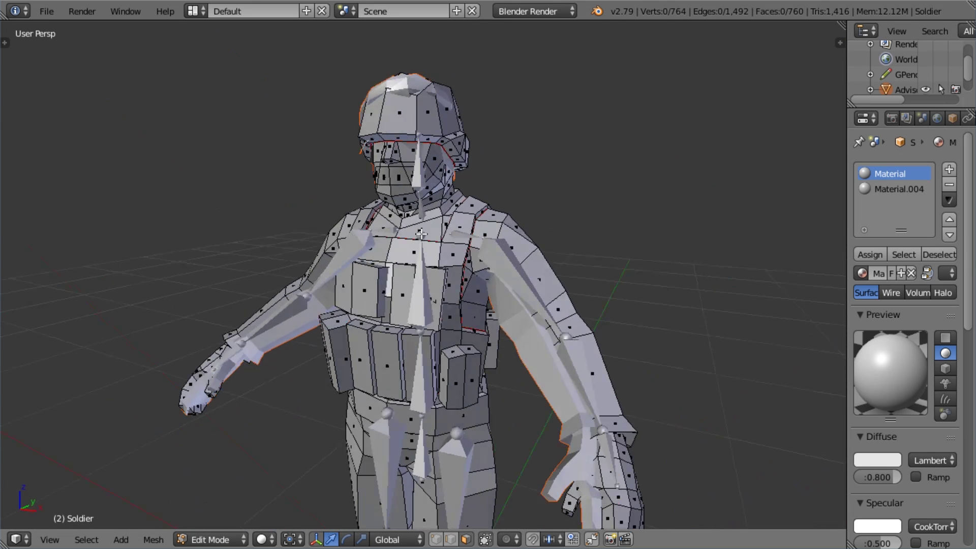
{"action": "middle_click_drag", "start_coordinate": [540, 151], "coordinate": [501, 231]}
{"action": "scroll", "coordinate": [502, 231], "scroll_direction": "down", "scroll_amount": 3}
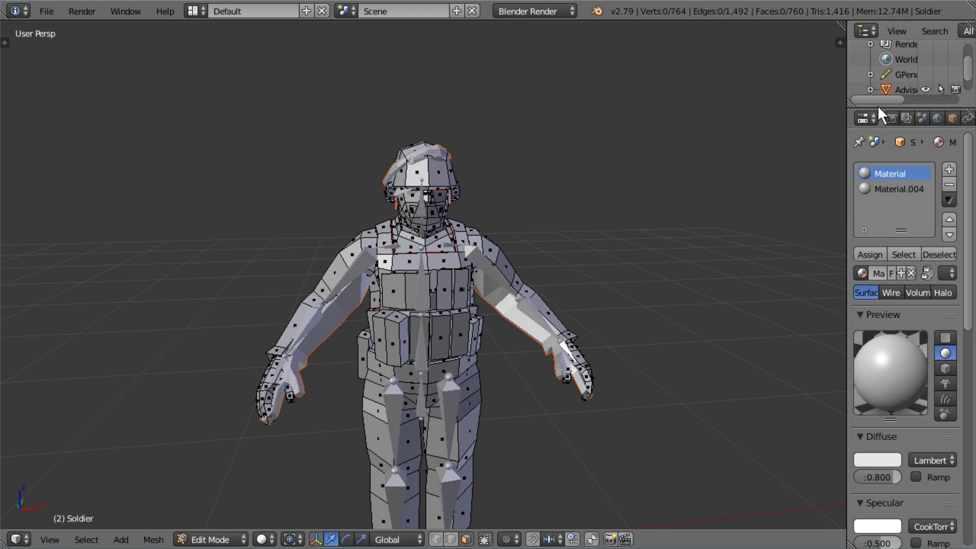
{"action": "left_click_drag", "start_coordinate": [877, 107], "coordinate": [742, 203]}
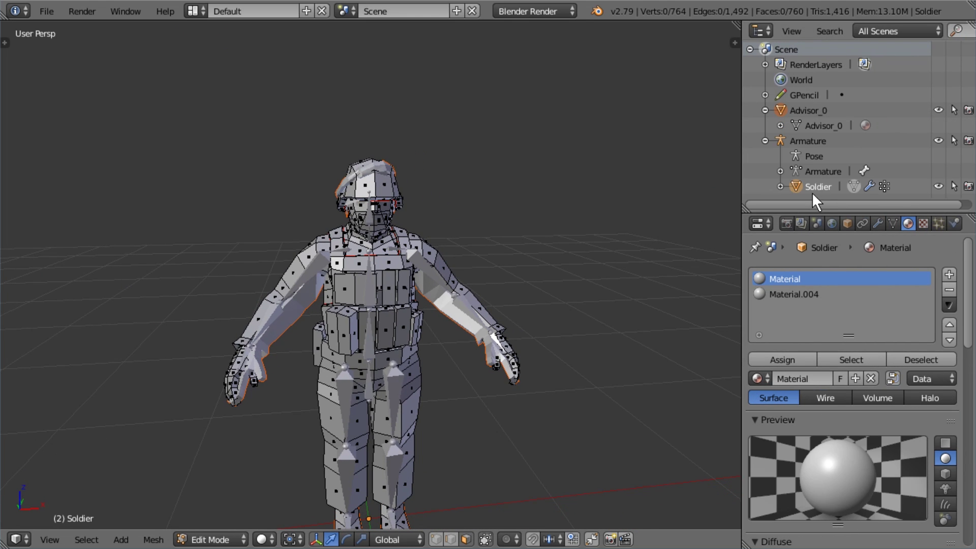
Delete the original Soldier mesh under the Armature, keeping the armature itself
{"action": "left_click", "coordinate": [800, 189]}
{"action": "left_click", "coordinate": [764, 141]}
{"action": "left_click", "coordinate": [763, 141]}
{"action": "right_click", "coordinate": [806, 188]}
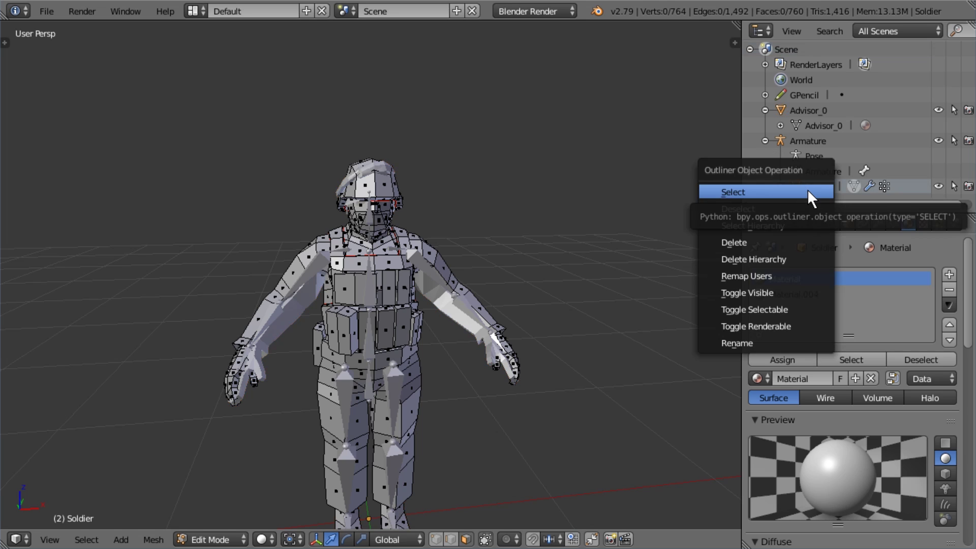
{"action": "left_click", "coordinate": [765, 246]}
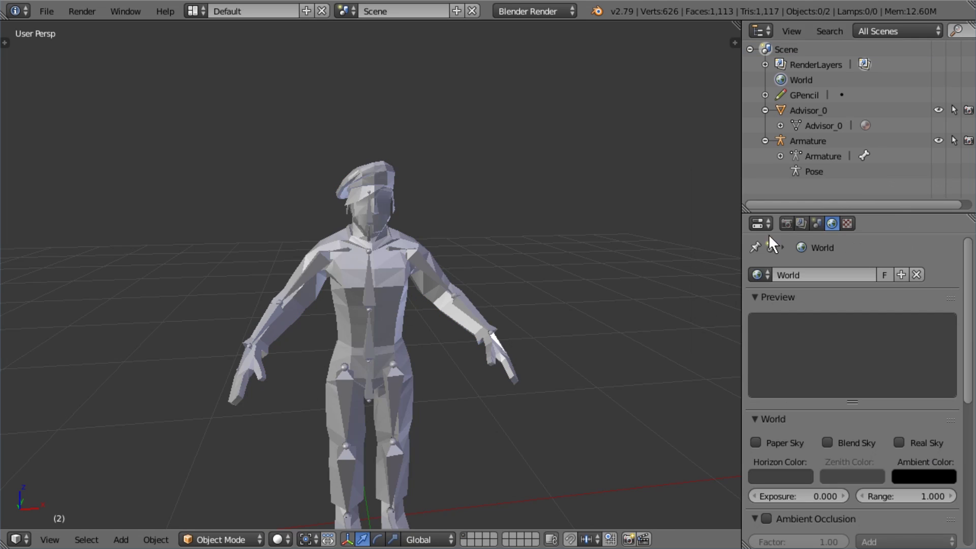
Parent the Advisor_0 mesh to the Armature with automatic weights
{"action": "right_click", "coordinate": [407, 234]}
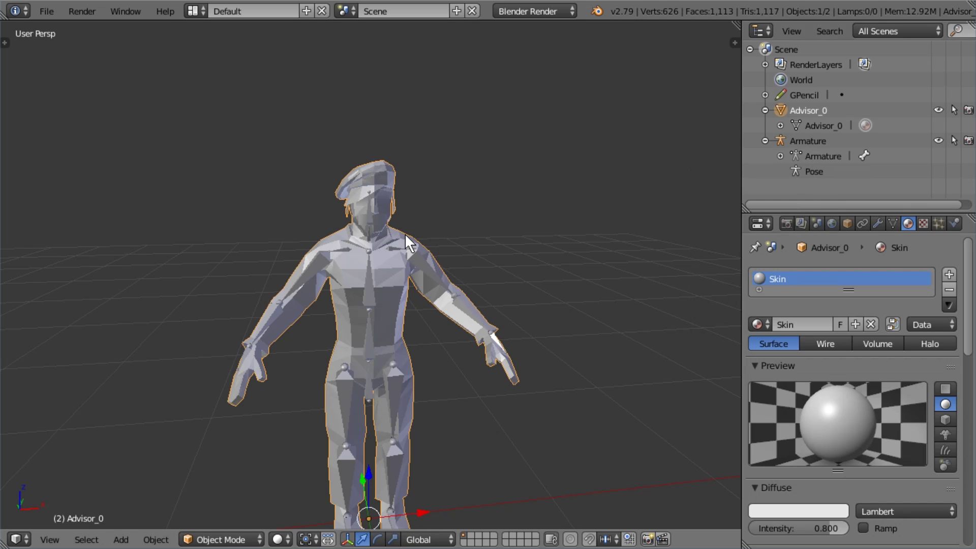
{"action": "right_click", "coordinate": [341, 250], "text": "shift"}
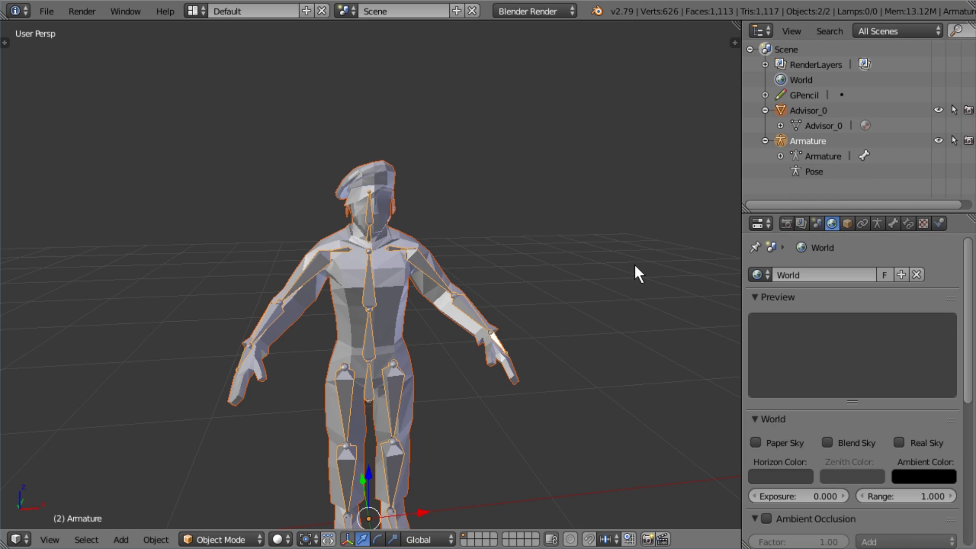
{"action": "key", "text": "ctrl+p"}
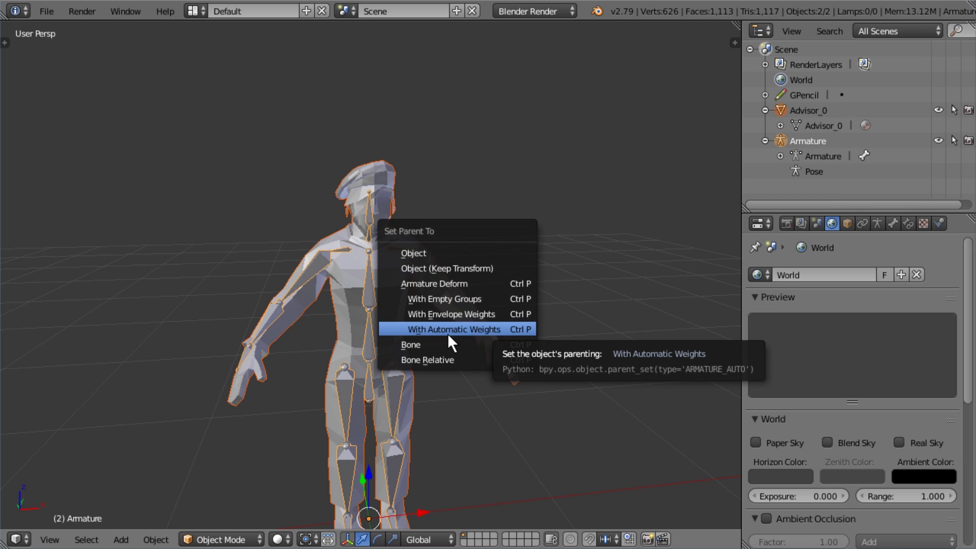
{"action": "left_click", "coordinate": [483, 331]}
Select only the armature and put it into Pose Mode
{"action": "right_click", "coordinate": [419, 261]}
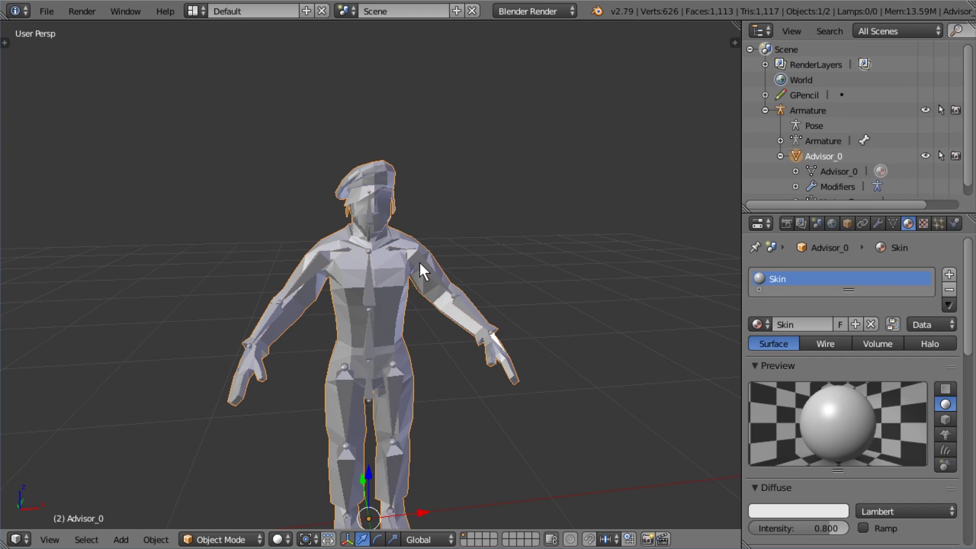
{"action": "right_click", "coordinate": [419, 262]}
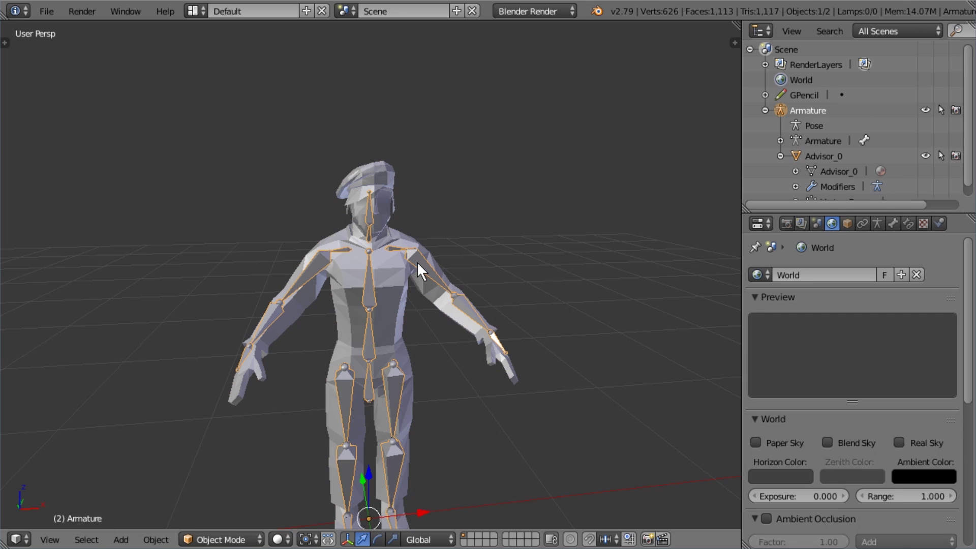
{"action": "key", "text": "ctrl+Tab"}
Try rotating the upper-arm bones Arm.L.001 and Arm.R.001 to test how the advisor mesh deforms
{"action": "right_click", "coordinate": [420, 264]}
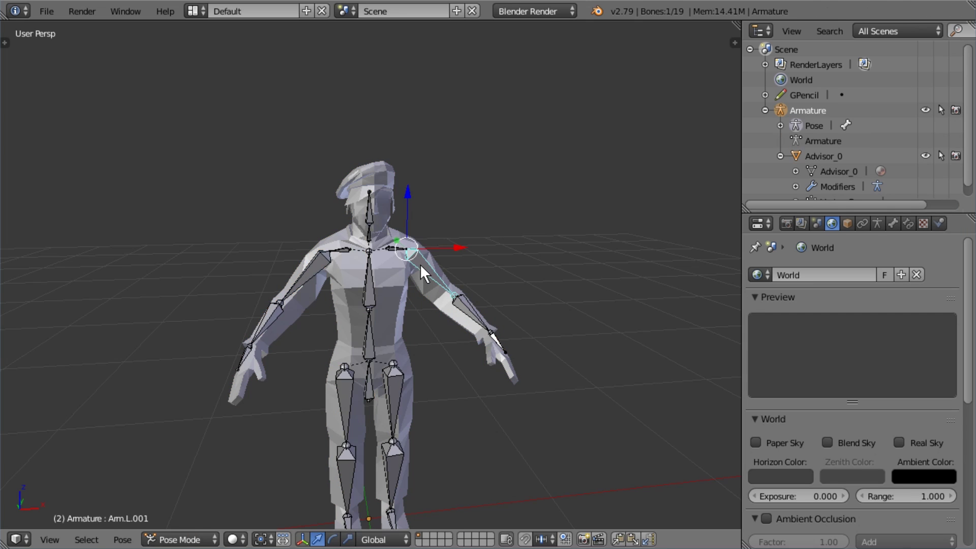
{"action": "key", "text": "r"}
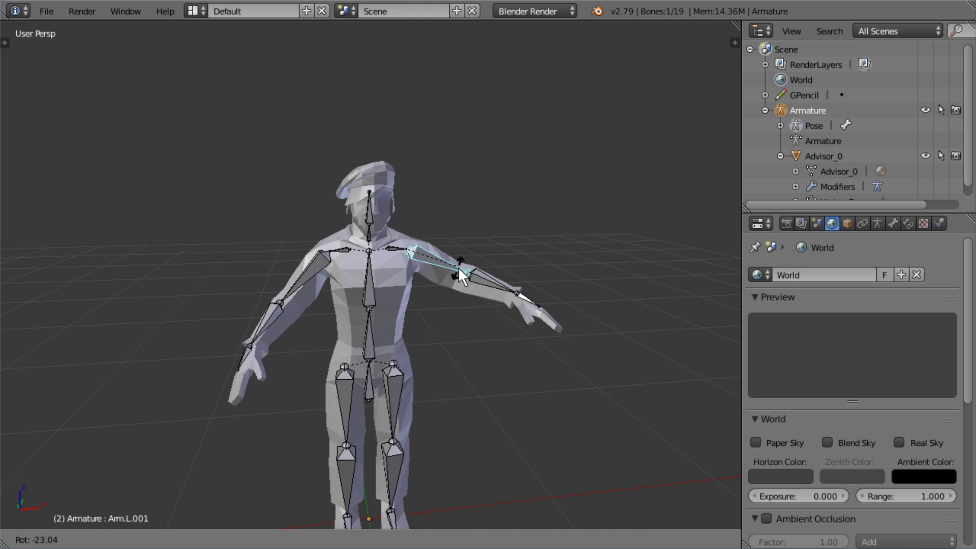
{"action": "left_click", "coordinate": [458, 268]}
{"action": "right_click", "coordinate": [324, 258]}
{"action": "key", "text": "r"}
{"action": "key", "text": "Escape"}
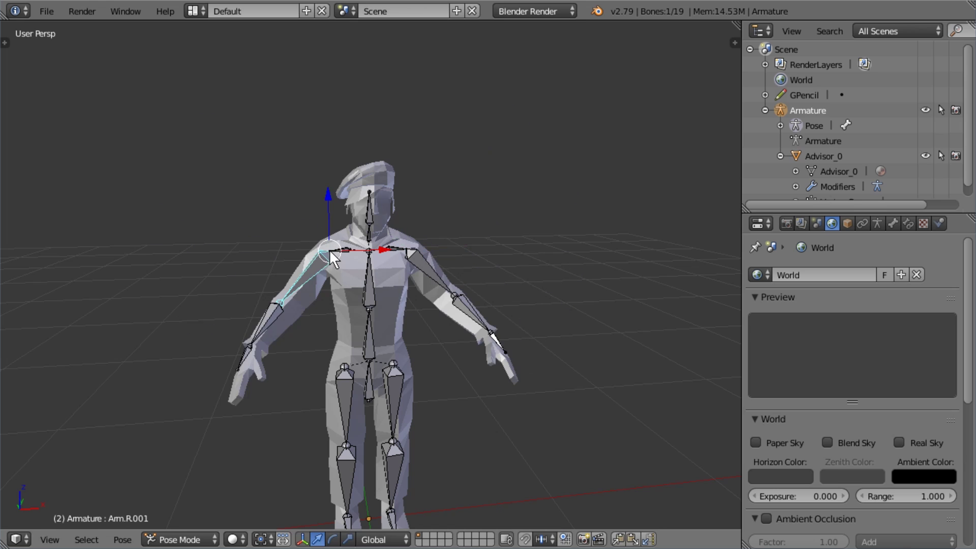
Try rotating the right shoulder bone and the neck bone Bone.003 to test how the advisor mesh deforms
{"action": "right_click", "coordinate": [340, 248]}
{"action": "key", "text": "r"}
{"action": "key", "text": "Escape"}
{"action": "right_click", "coordinate": [366, 236]}
{"action": "key", "text": "r"}
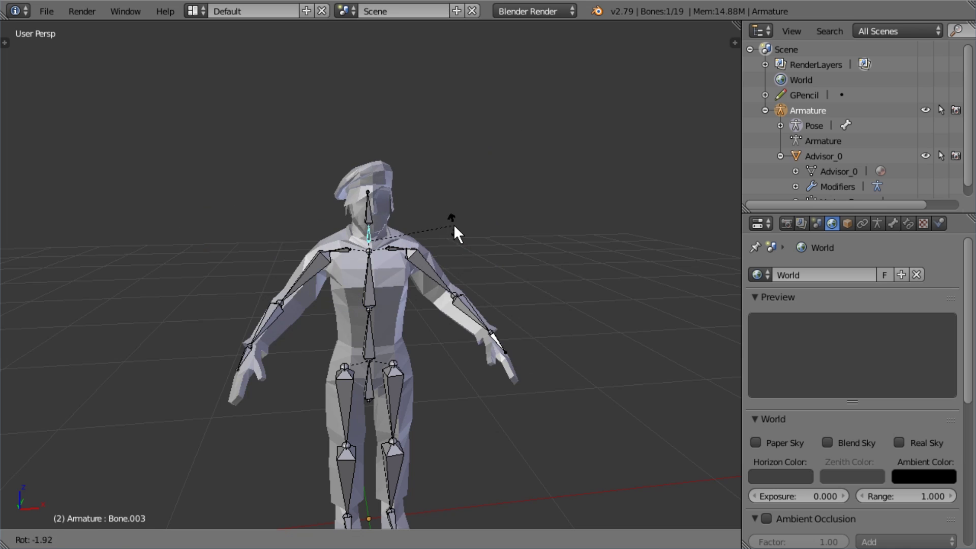
{"action": "key", "text": "Escape"}
{"action": "key", "text": "ctrl+Tab"}
{"action": "key", "text": "ctrl+Tab"}
Try rotating the upper-leg bones Leg.L and Leg.R to test the leg deformation
{"action": "right_click", "coordinate": [379, 310]}
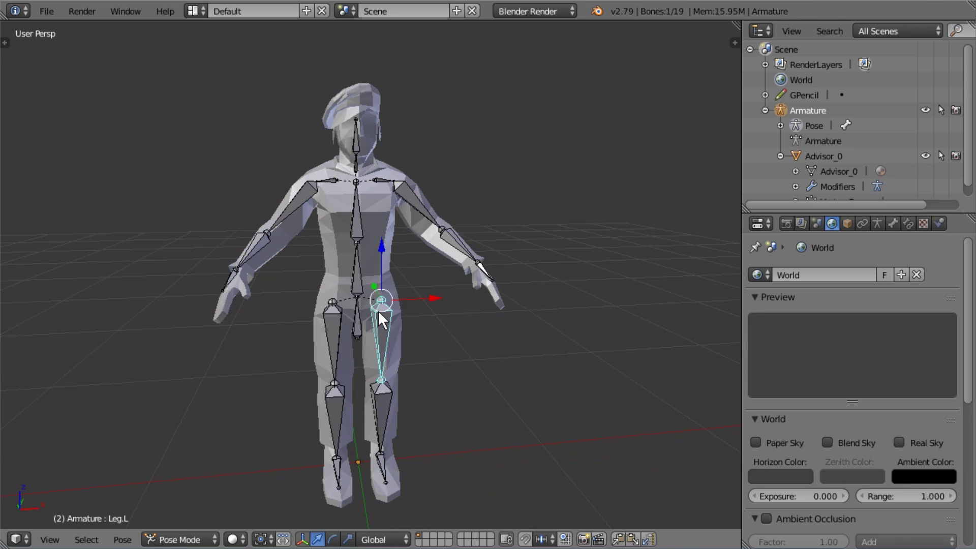
{"action": "key", "text": "r"}
{"action": "key", "text": "r"}
{"action": "key", "text": "Escape"}
{"action": "right_click", "coordinate": [332, 312]}
{"action": "key", "text": "r"}
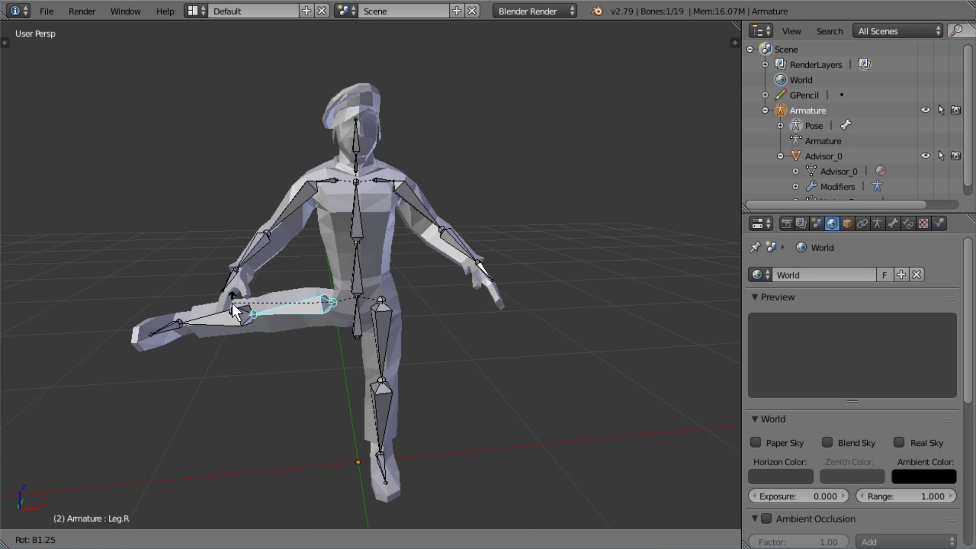
{"action": "key", "text": "Escape"}
{"action": "key", "text": "ctrl+Tab"}
Try rotating the lower spine bone Bone.001 and the root bone Bone to test the torso deformation
{"action": "right_click", "coordinate": [349, 283]}
{"action": "right_click", "coordinate": [355, 280]}
{"action": "key", "text": "ctrl+Tab"}
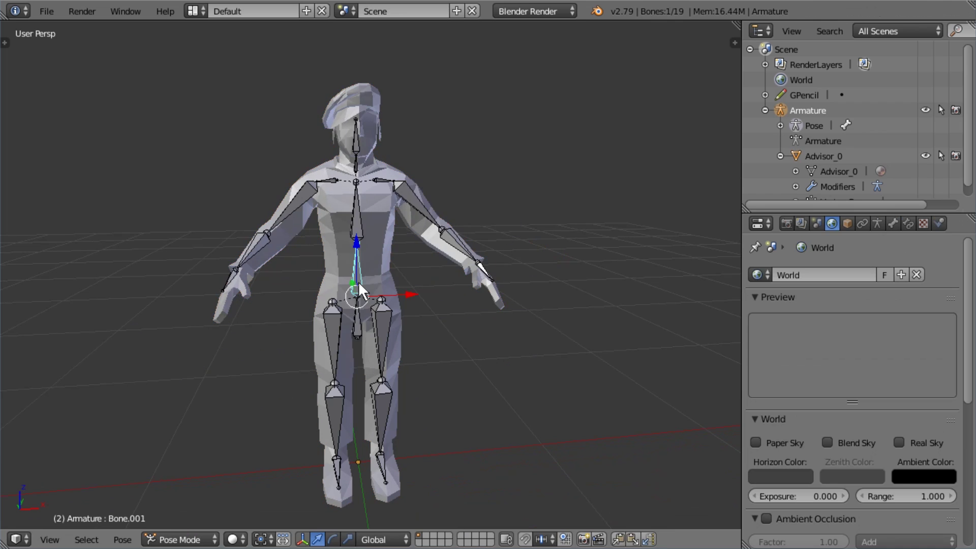
{"action": "key", "text": "r"}
{"action": "key", "text": "Escape"}
{"action": "right_click", "coordinate": [355, 320]}
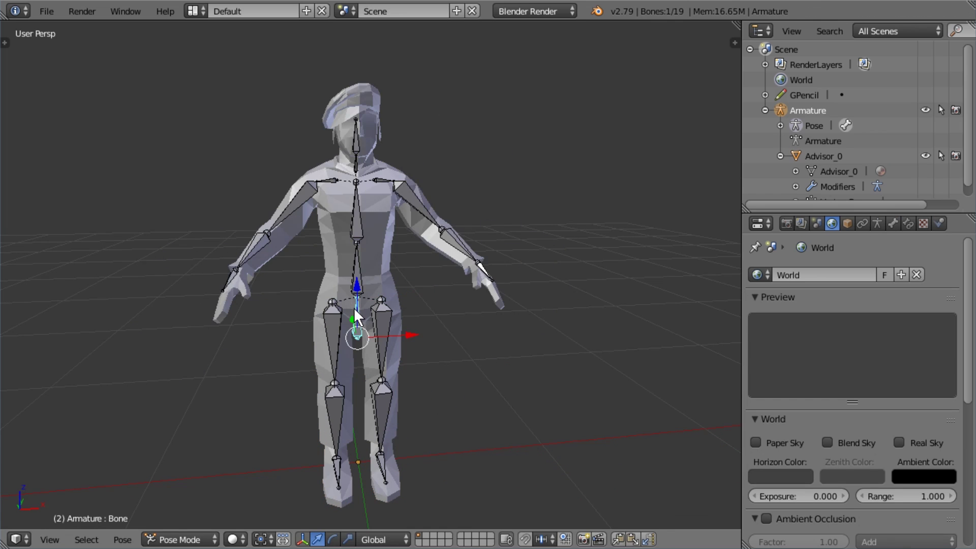
{"action": "key", "text": "r"}
{"action": "key", "text": "Escape"}
Select the head bone Bone.004, put the Advisor_0 mesh into Weight Paint mode, and view it from the front
{"action": "scroll", "coordinate": [370, 142], "scroll_direction": "up", "scroll_amount": 4}
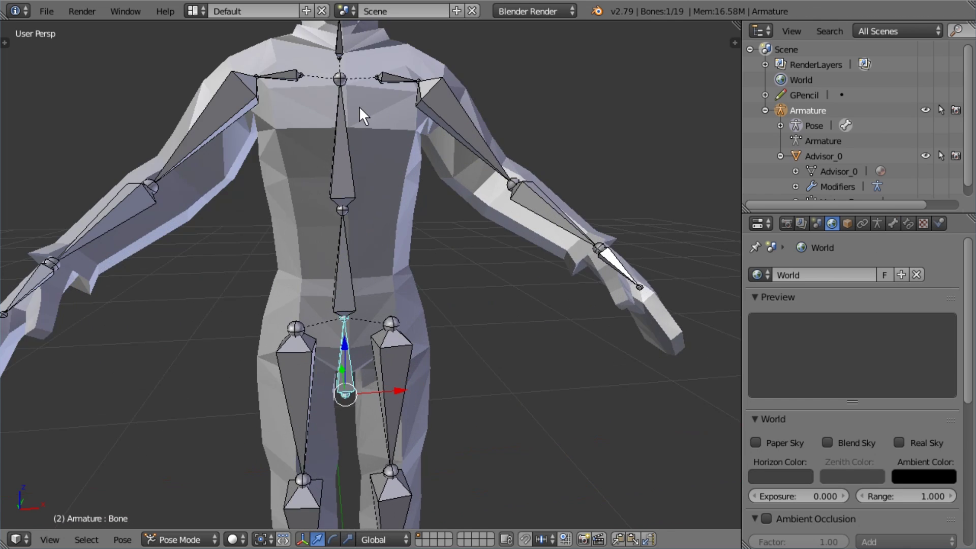
{"action": "right_click", "coordinate": [359, 108]}
{"action": "scroll", "coordinate": [359, 108], "scroll_direction": "up", "scroll_amount": 3}
{"action": "key", "text": "Tab"}
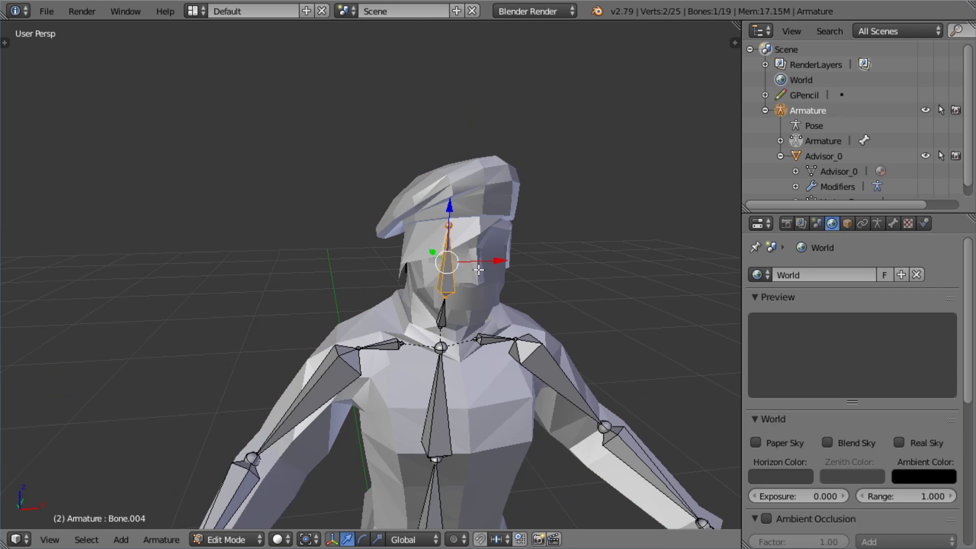
{"action": "key", "text": "Tab"}
{"action": "right_click", "coordinate": [482, 246]}
{"action": "key", "text": "Tab"}
{"action": "key", "text": "Tab"}
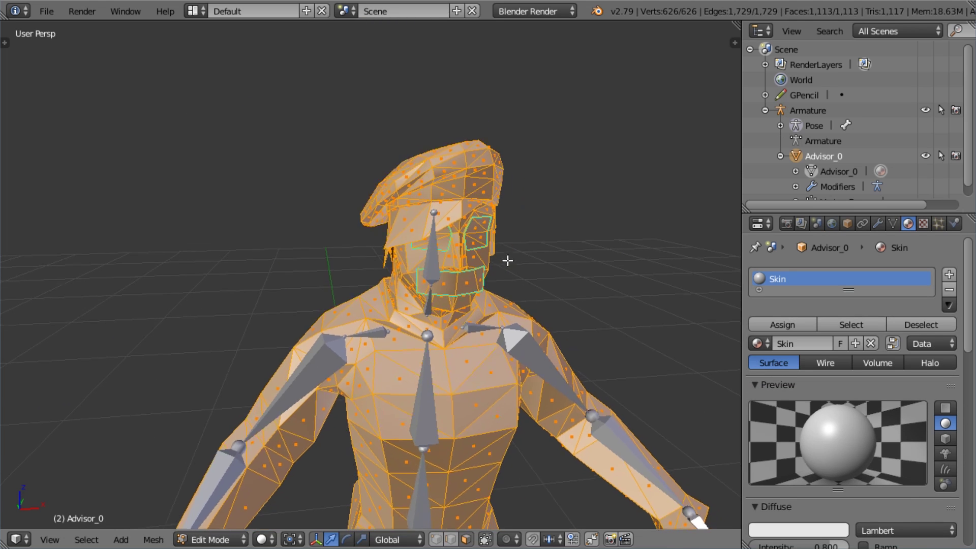
{"action": "key", "text": "ctrl+Tab"}
{"action": "key", "text": "KP_1"}
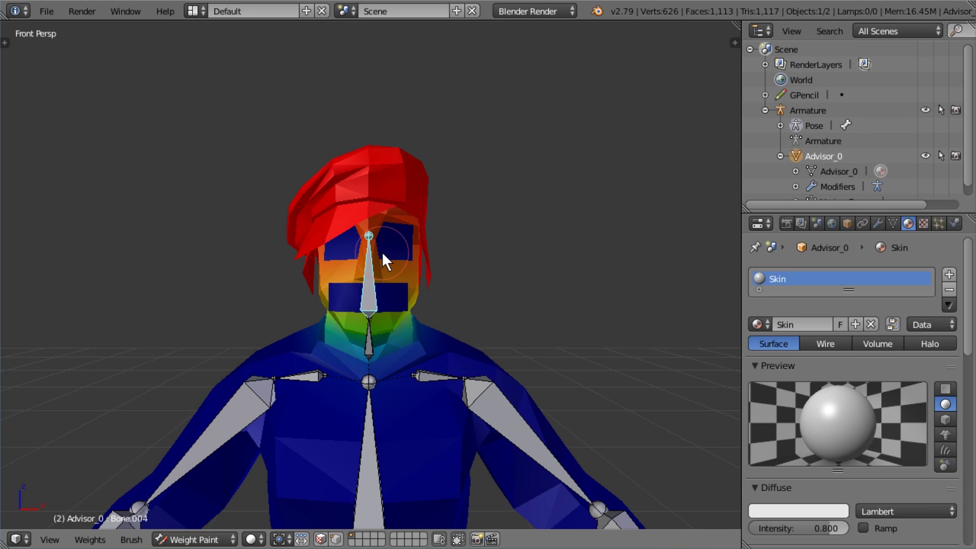
Paint the two unweighted eye patches on the face with a brush weight of 1.000 for the head bone
{"action": "key", "text": "t"}
{"action": "left_click_drag", "start_coordinate": [76, 152], "coordinate": [122, 157]}
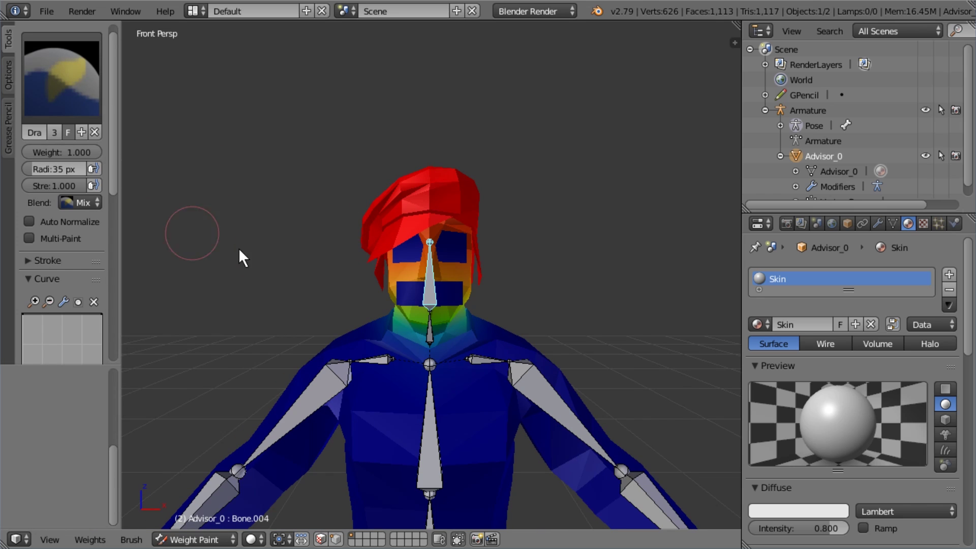
{"action": "left_click_drag", "start_coordinate": [437, 244], "coordinate": [448, 245]}
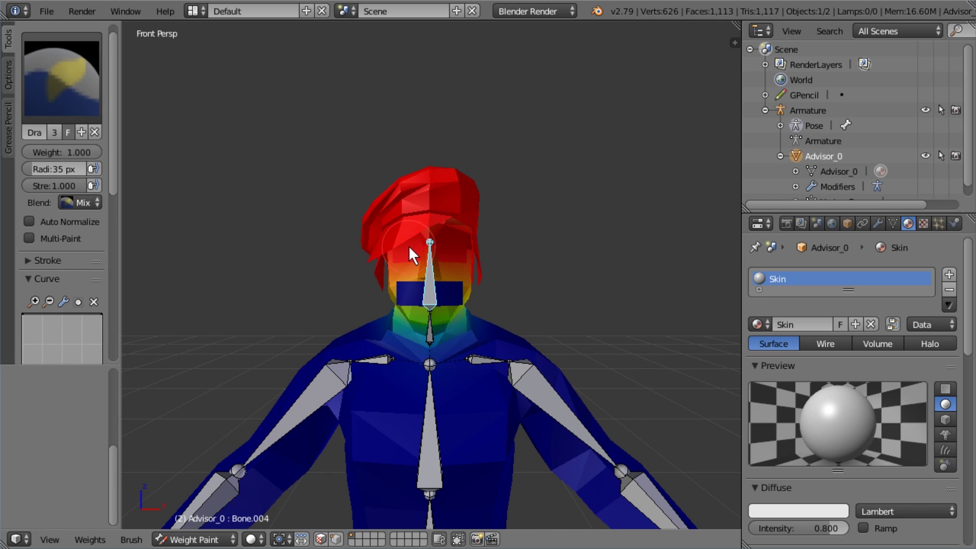
Try painting the unweighted mouth patch with a brush weight of 0.510, and undo the stroke
{"action": "left_click_drag", "start_coordinate": [96, 152], "coordinate": [61, 152]}
{"action": "scroll", "coordinate": [547, 390], "scroll_direction": "up", "scroll_amount": 3}
{"action": "scroll", "coordinate": [432, 323], "scroll_direction": "up", "scroll_amount": 2}
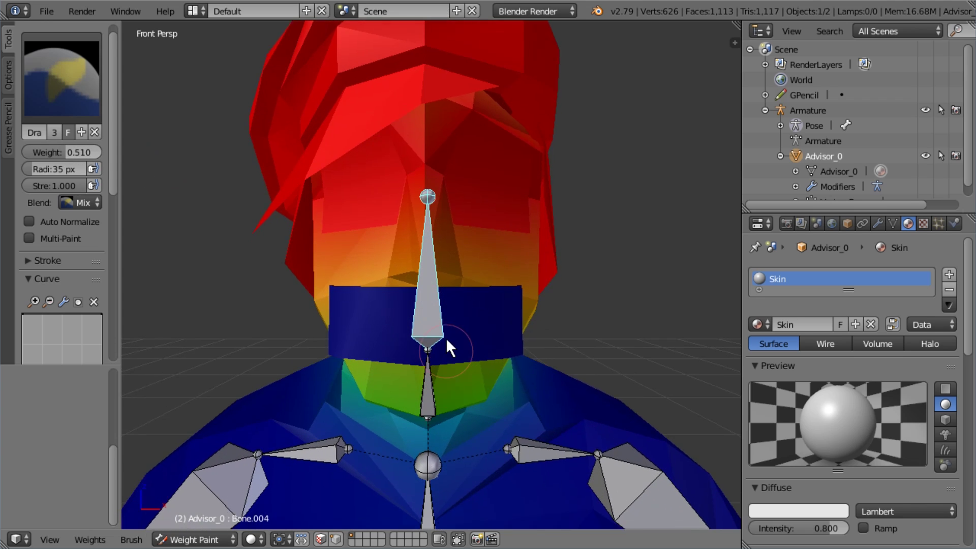
{"action": "middle_click_drag", "start_coordinate": [446, 344], "coordinate": [425, 127], "text": "shift"}
{"action": "mouse_move", "coordinate": [346, 188]}
{"action": "left_mouse_down"}
{"action": "mouse_move", "coordinate": [331, 172]}
{"action": "mouse_move", "coordinate": [356, 164]}
{"action": "mouse_move", "coordinate": [336, 172]}
{"action": "mouse_move", "coordinate": [322, 204]}
{"action": "left_mouse_up"}
{"action": "key", "text": "ctrl+z"}
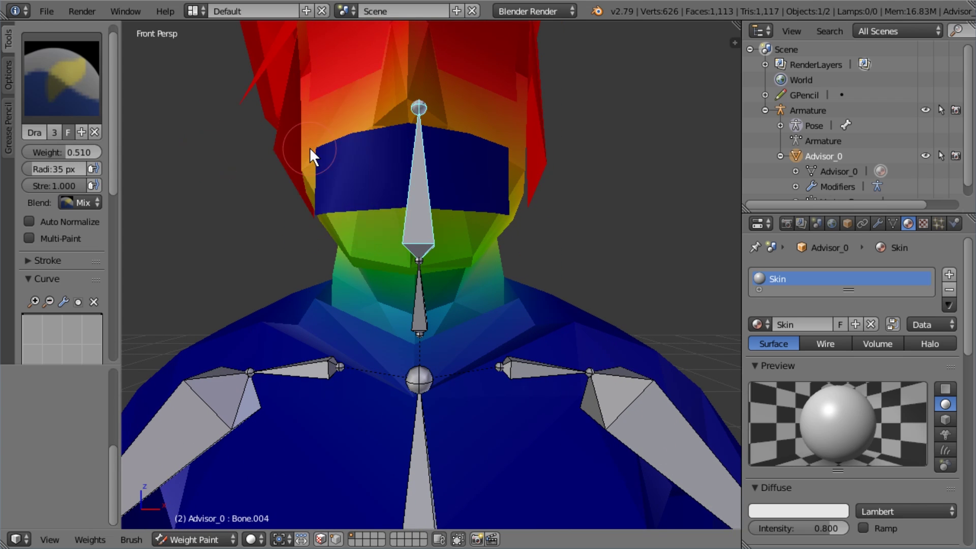
Set the brush weight to 0.771 and paint the whole mouth patch for the head bone
{"action": "left_click_drag", "start_coordinate": [53, 156], "coordinate": [84, 155]}
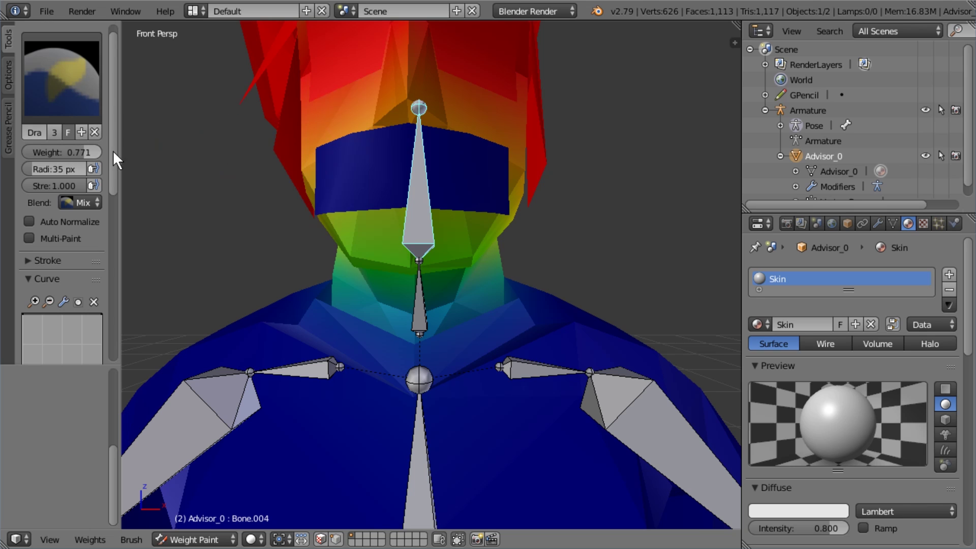
{"action": "mouse_move", "coordinate": [394, 147]}
{"action": "left_mouse_down"}
{"action": "mouse_move", "coordinate": [328, 141]}
{"action": "mouse_move", "coordinate": [325, 199]}
{"action": "mouse_move", "coordinate": [425, 186]}
{"action": "left_mouse_up"}
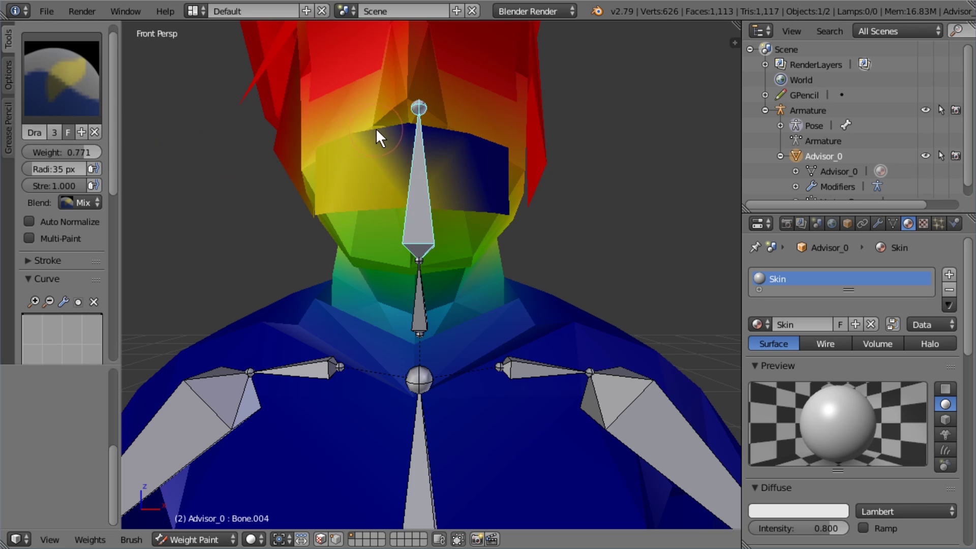
{"action": "mouse_move", "coordinate": [377, 130]}
{"action": "left_mouse_down"}
{"action": "mouse_move", "coordinate": [459, 135]}
{"action": "mouse_move", "coordinate": [496, 197]}
{"action": "left_mouse_up"}
{"action": "scroll", "coordinate": [462, 171], "scroll_direction": "down", "scroll_amount": 3}
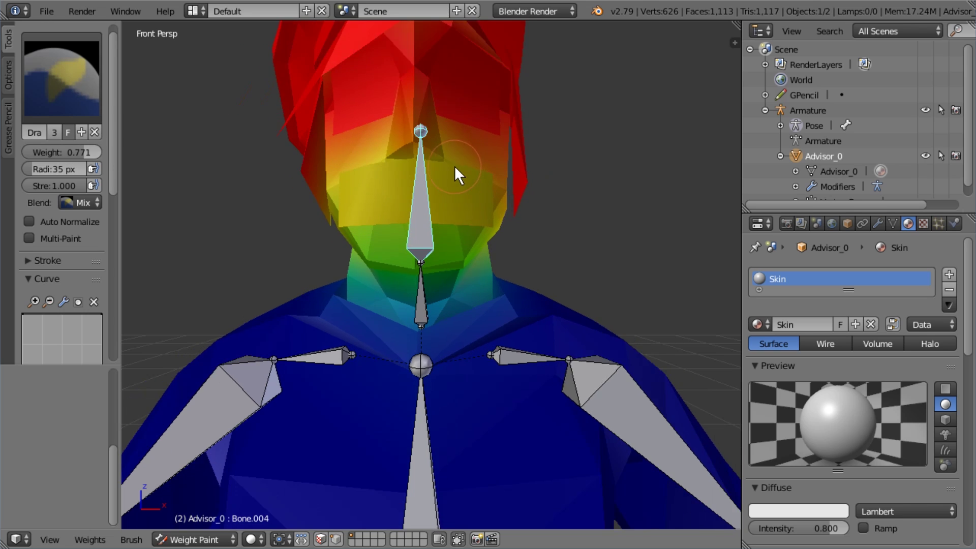
Try rotating the head bone Bone.004 and the chest bone Bone.002 to check the painted weights, and reselect the head bone
{"action": "key", "text": "Tab"}
{"action": "key", "text": "Tab"}
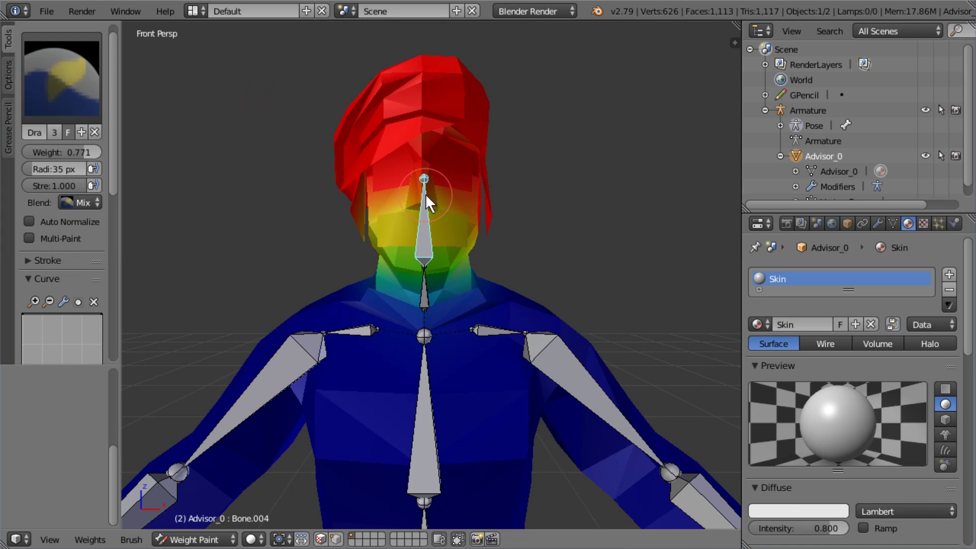
{"action": "key", "text": "r"}
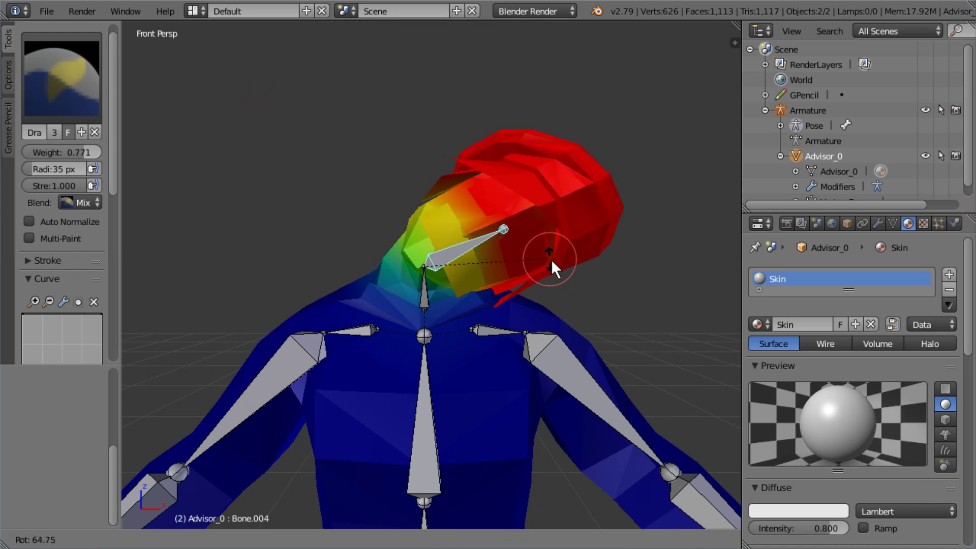
{"action": "right_click", "coordinate": [426, 195]}
{"action": "scroll", "coordinate": [425, 199], "scroll_direction": "down", "scroll_amount": 2}
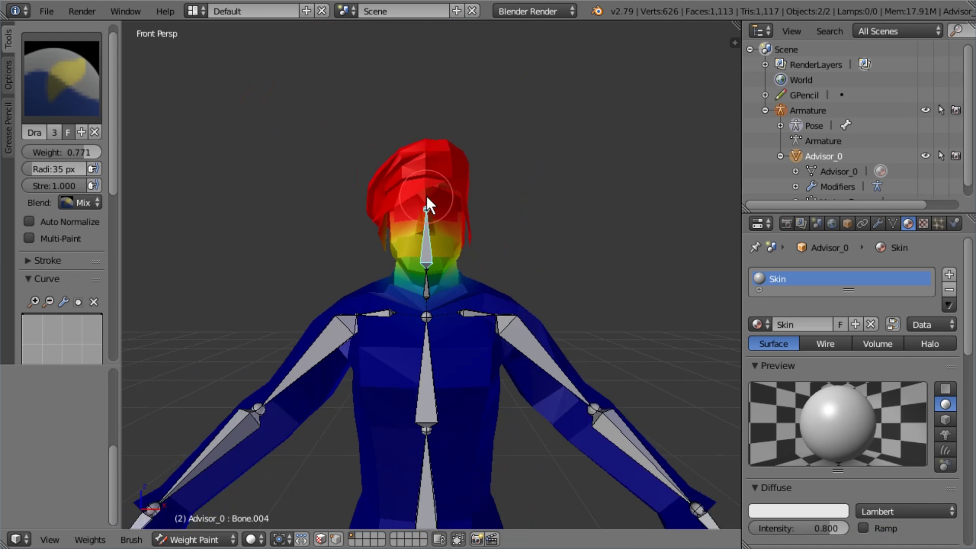
{"action": "right_click", "coordinate": [425, 313]}
{"action": "key", "text": "r"}
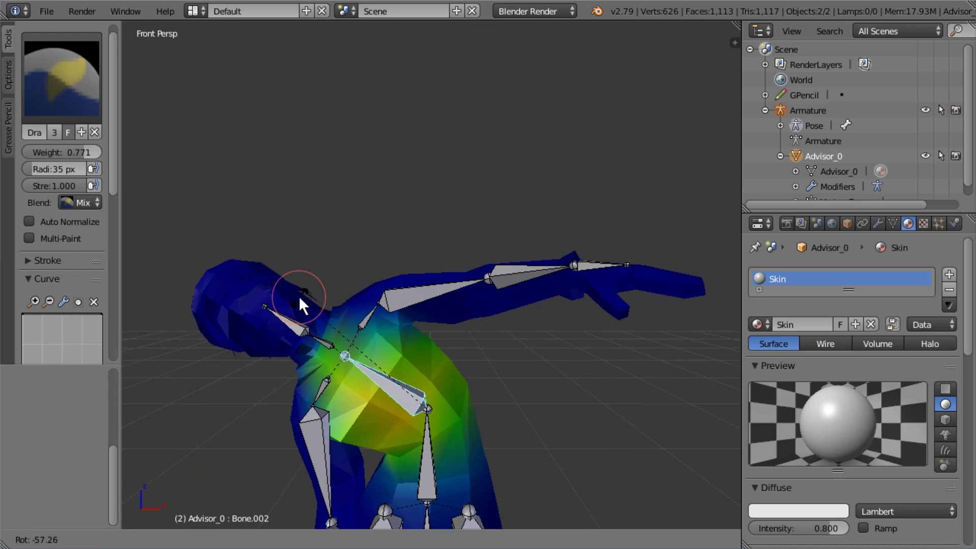
{"action": "right_click", "coordinate": [477, 287]}
{"action": "right_click", "coordinate": [428, 247]}
{"action": "scroll", "coordinate": [428, 246], "scroll_direction": "up", "scroll_amount": 5}
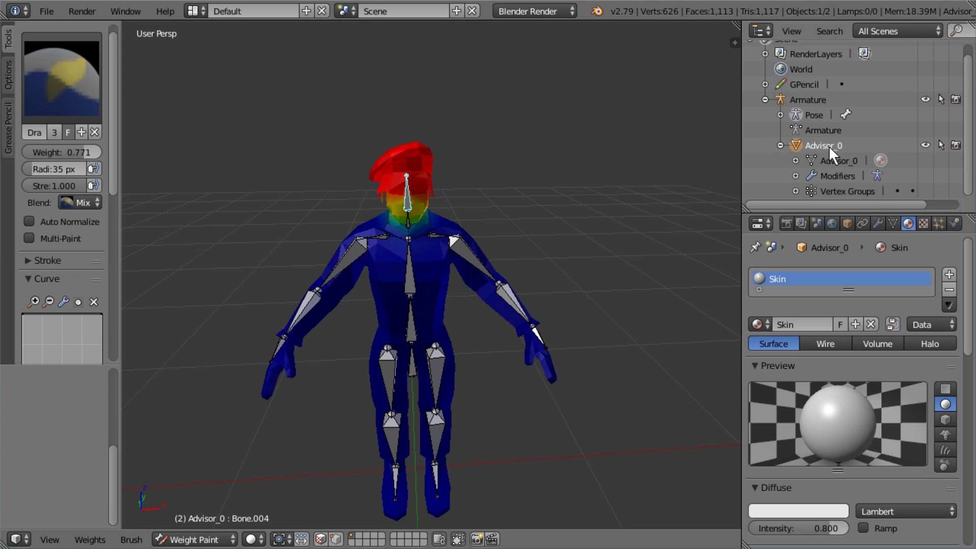
Rename the Advisor_0 object to Advisor and save the Blender file
{"action": "double_click", "coordinate": [814, 145]}
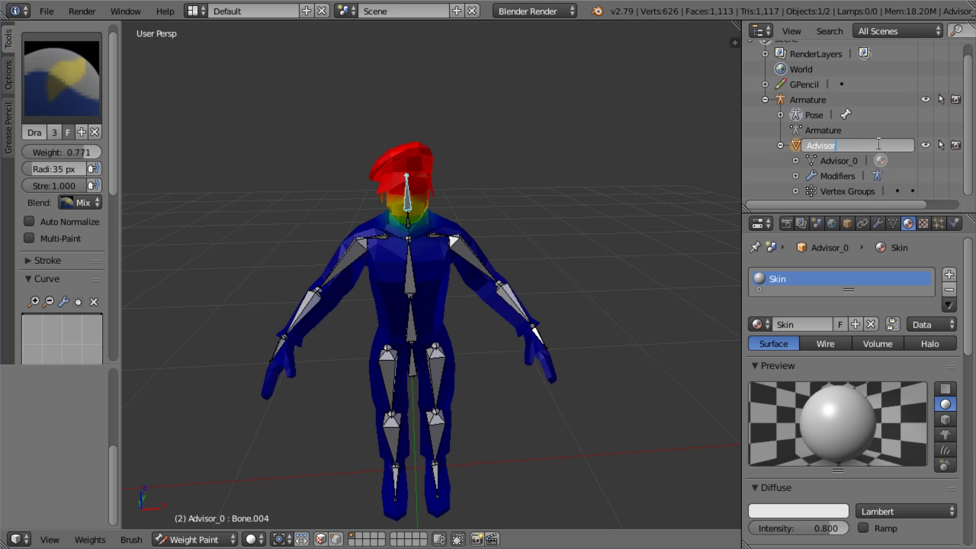
{"action": "key", "text": "Return"}
{"action": "left_click", "coordinate": [39, 8]}
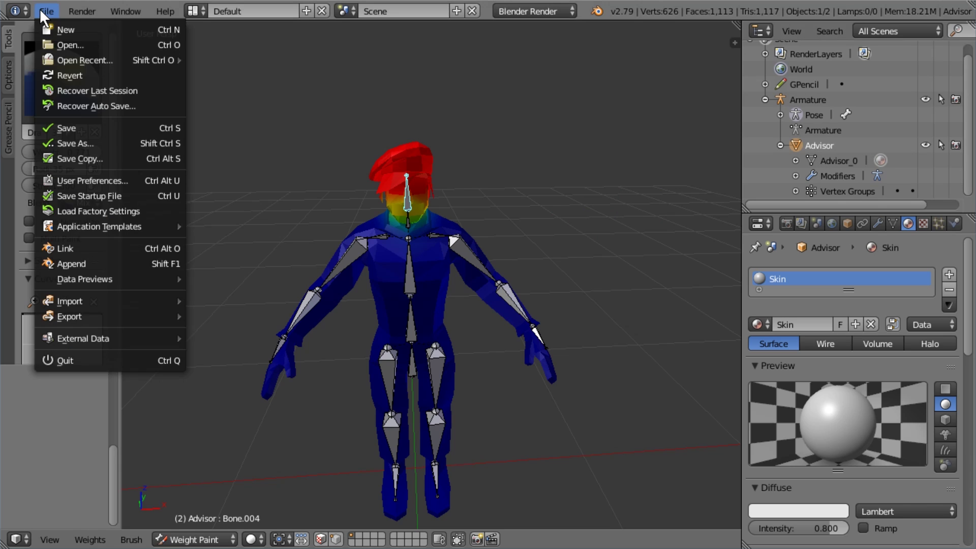
{"action": "left_click", "coordinate": [84, 128]}
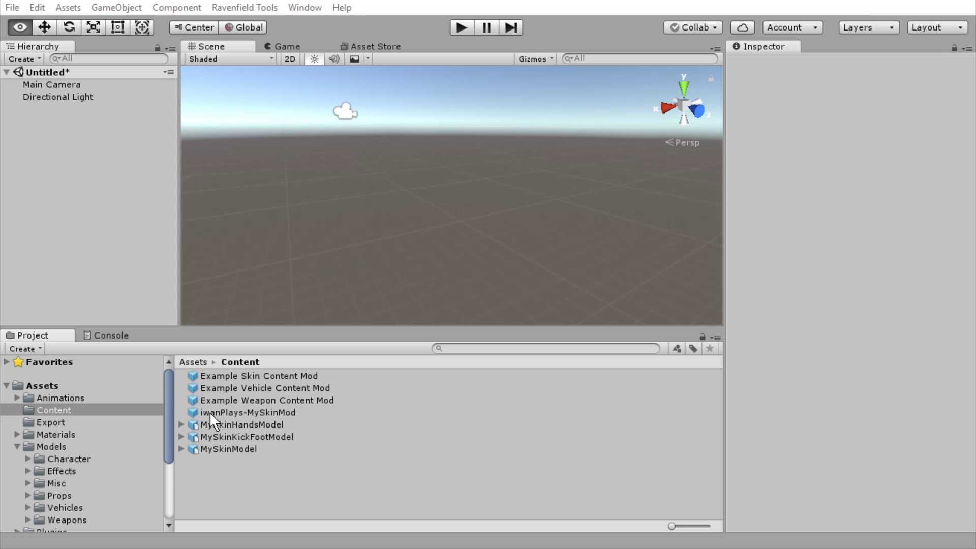
Switch to Unity, select the MySkinMod content prefab, and try searching for "adv" to choose its Character Skin mesh
{"action": "left_click", "coordinate": [209, 412]}
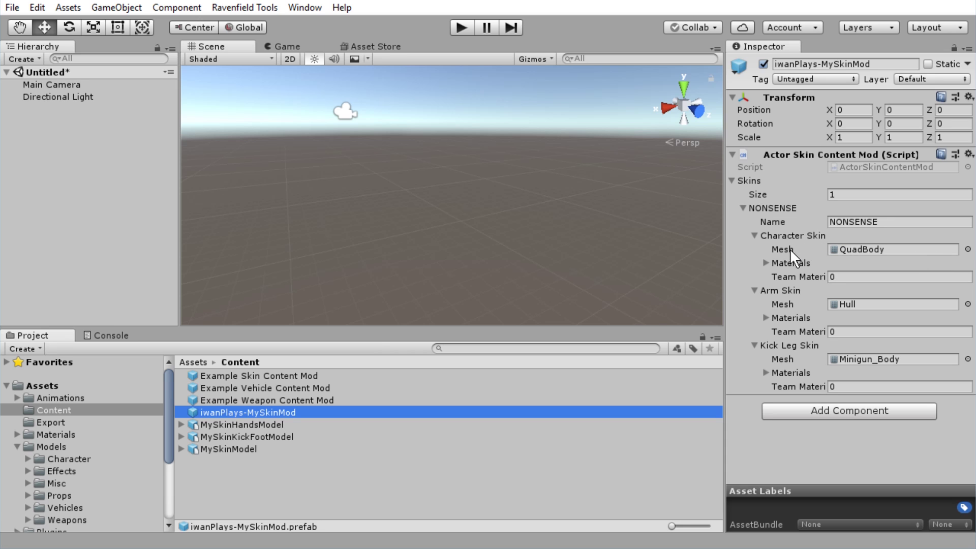
{"action": "left_click", "coordinate": [967, 249]}
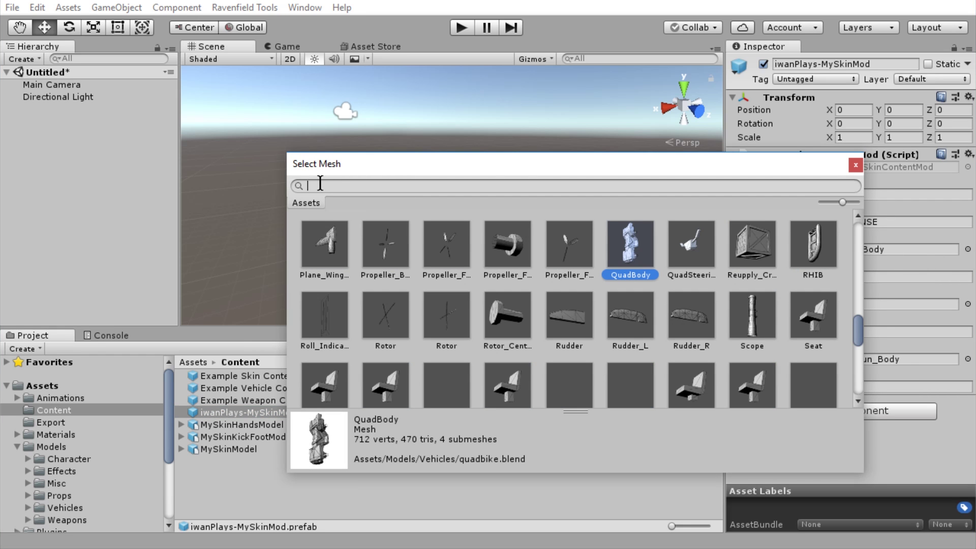
{"action": "type", "text": "add"}
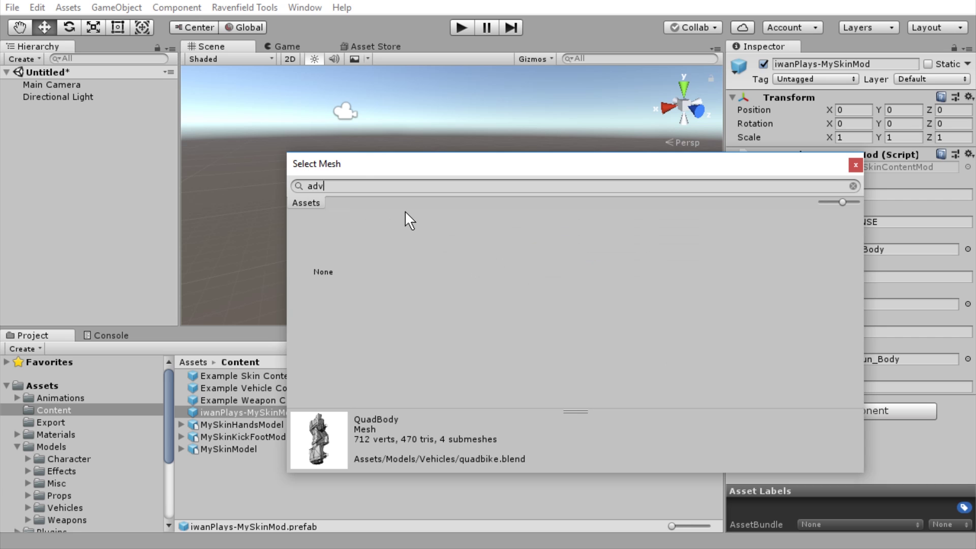
{"action": "key", "text": "BackSpace"}
{"action": "key", "text": "BackSpace"}
{"action": "type", "text": "d"}
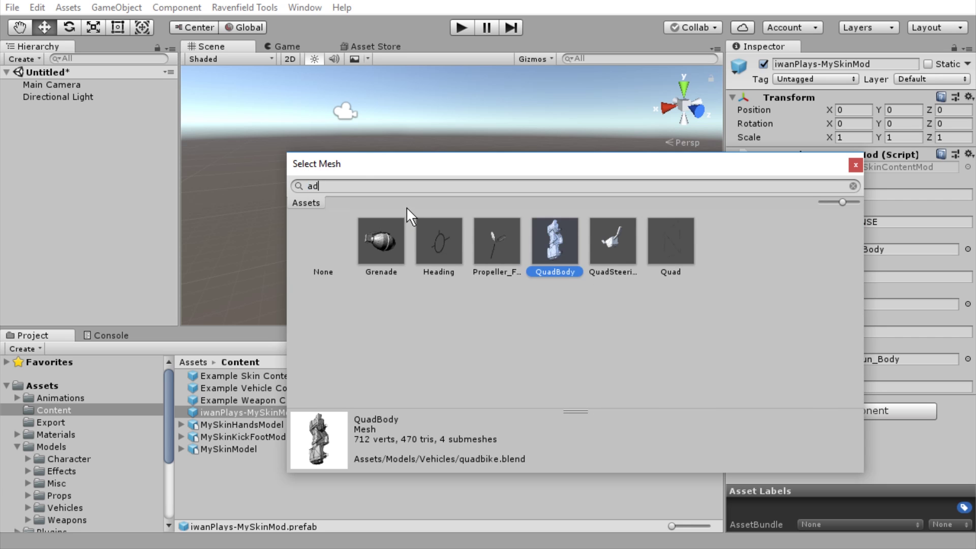
{"action": "key", "text": "BackSpace"}
{"action": "key", "text": "Return"}
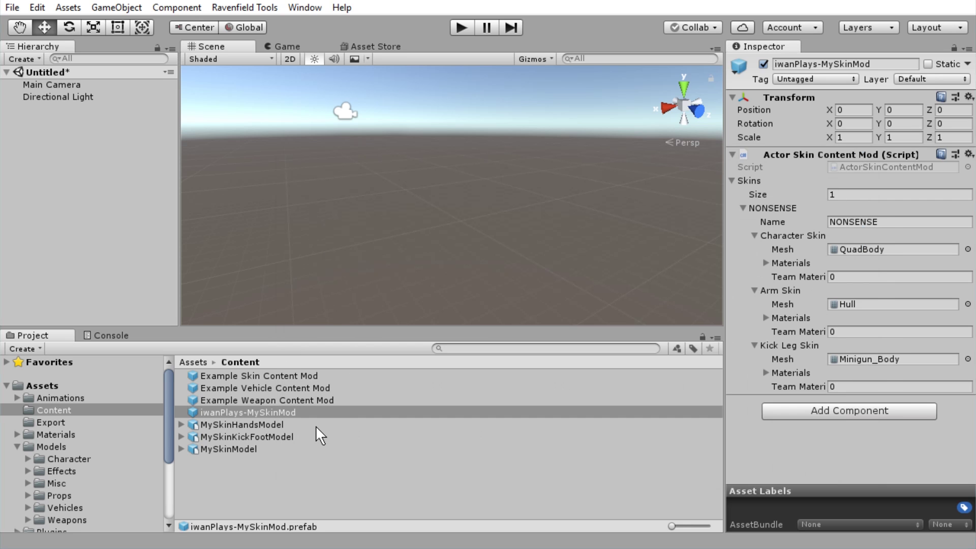
Expand MySkinModel in the Content folder and reimport it to bring in the Advisor mesh
{"action": "left_click", "coordinate": [181, 448]}
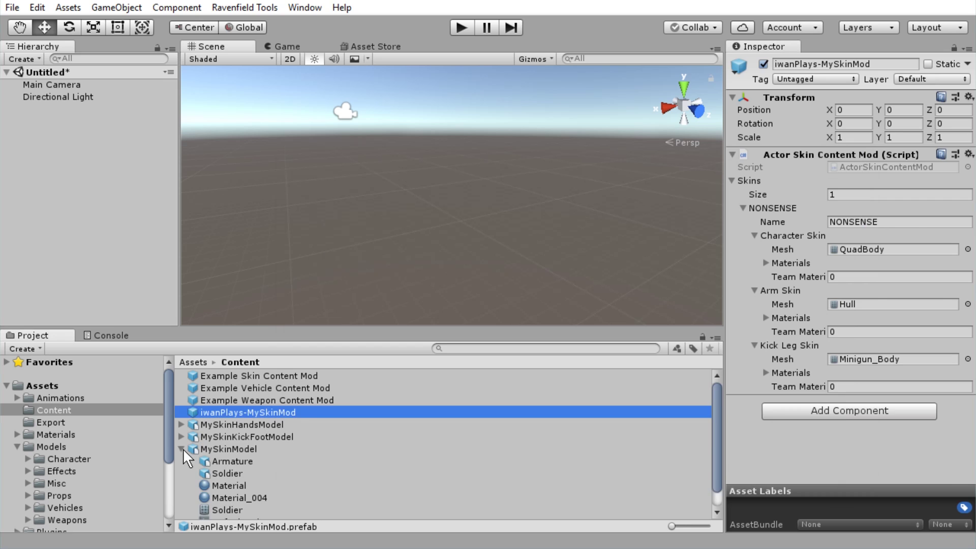
{"action": "left_click", "coordinate": [227, 453]}
{"action": "right_click", "coordinate": [234, 429]}
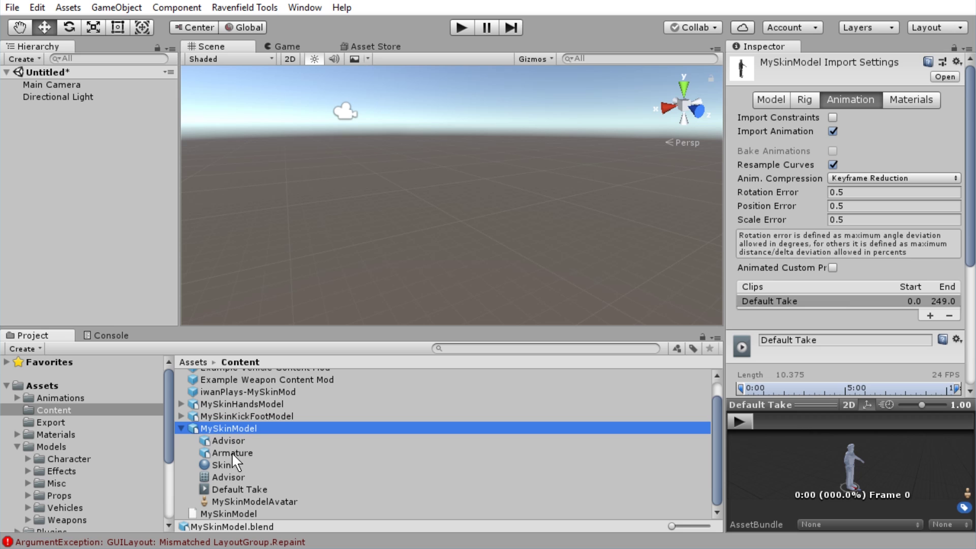
Assign the Advisor mesh from MySkinModel as the Character Skin mesh of the MySkinMod content prefab
{"action": "left_click", "coordinate": [250, 393]}
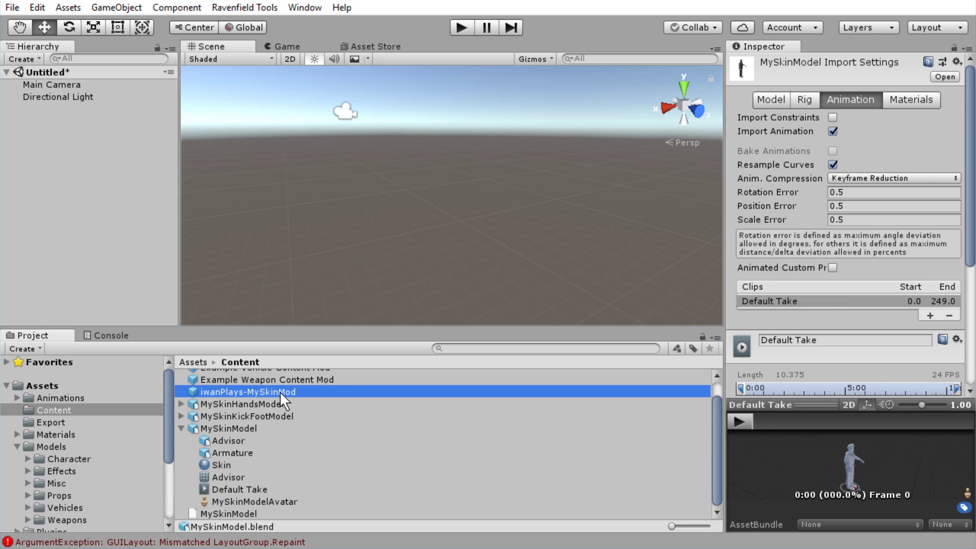
{"action": "left_click_drag", "start_coordinate": [218, 489], "coordinate": [855, 245]}
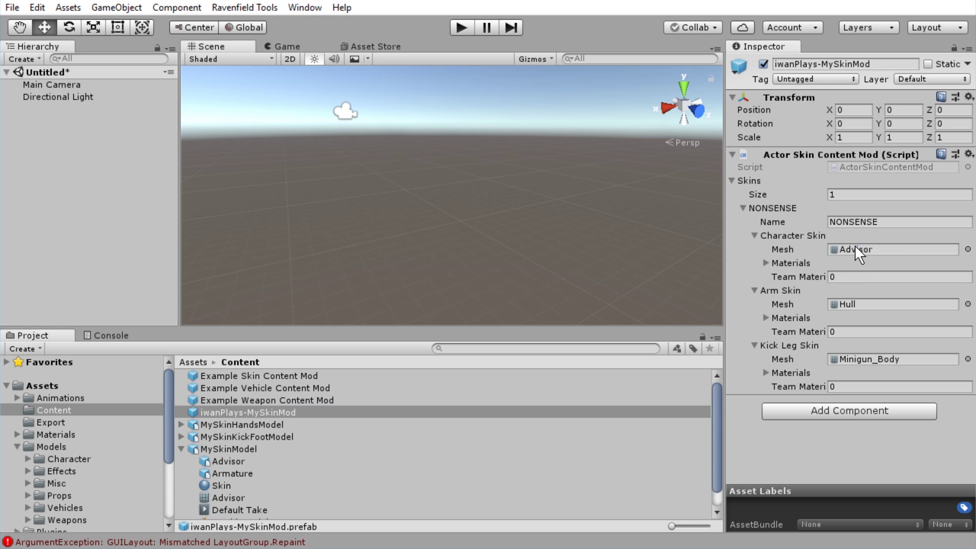
{"action": "left_click", "coordinate": [968, 249]}
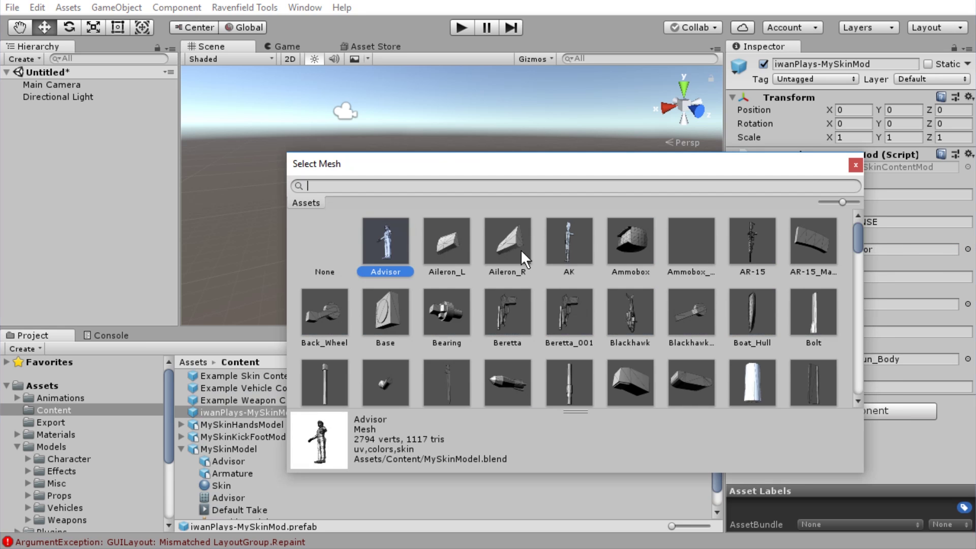
{"action": "double_click", "coordinate": [393, 248]}
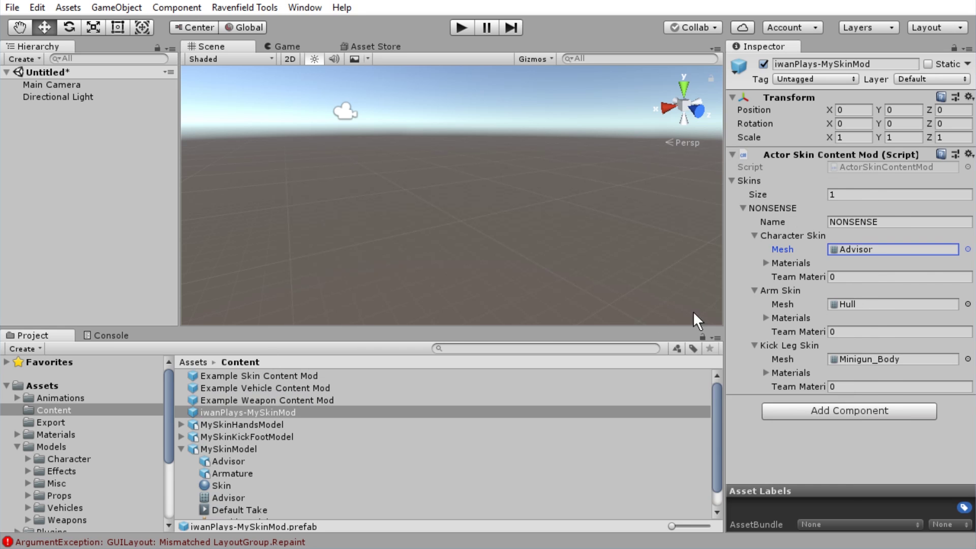
Assign the Hands mesh from MySkinHandsModel as the Arm Skin mesh of the MySkinMod content prefab
{"action": "left_click", "coordinate": [178, 449]}
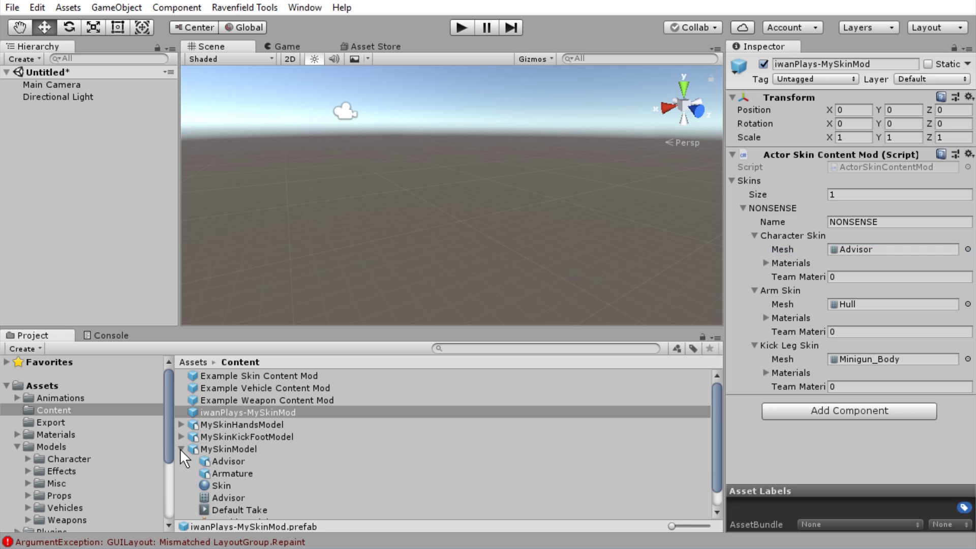
{"action": "left_click", "coordinate": [182, 449]}
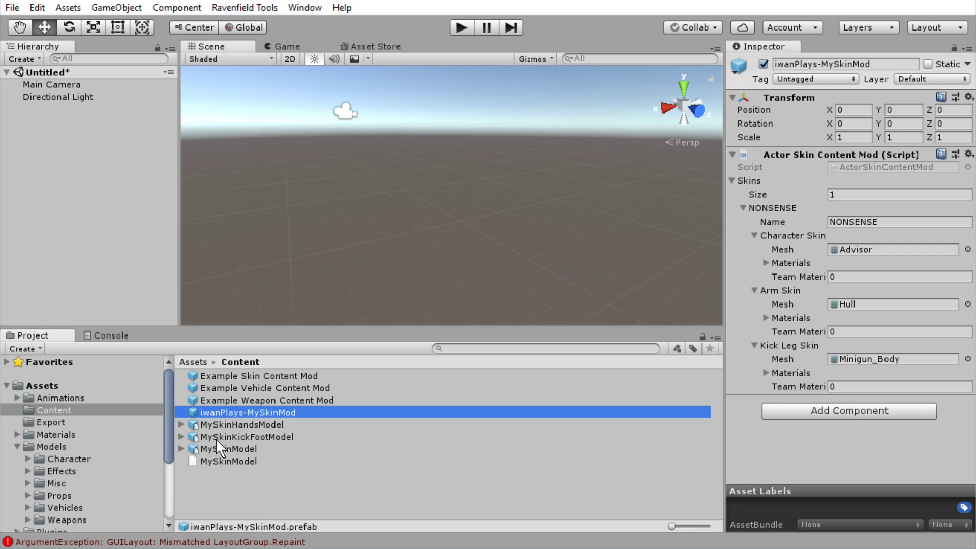
{"action": "left_click", "coordinate": [181, 425]}
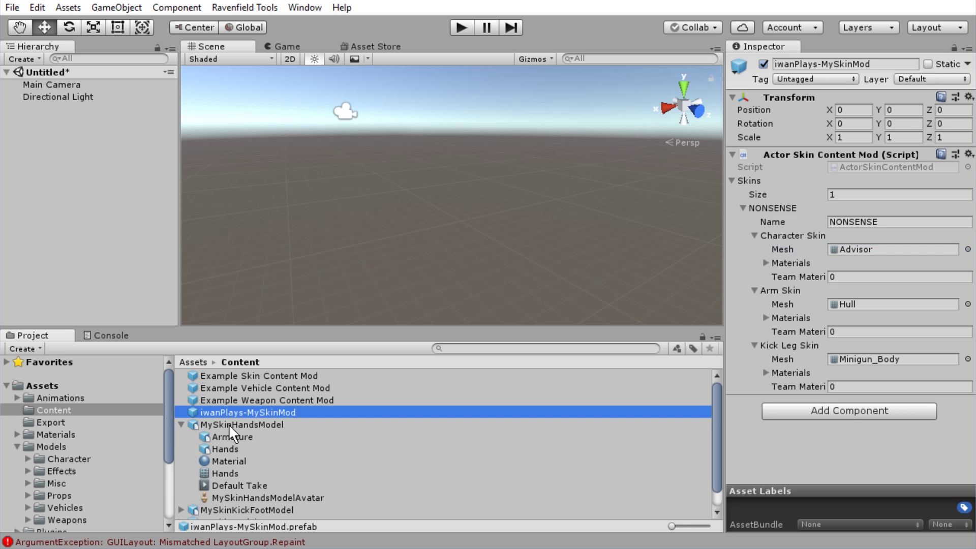
{"action": "left_click_drag", "start_coordinate": [221, 468], "coordinate": [855, 305]}
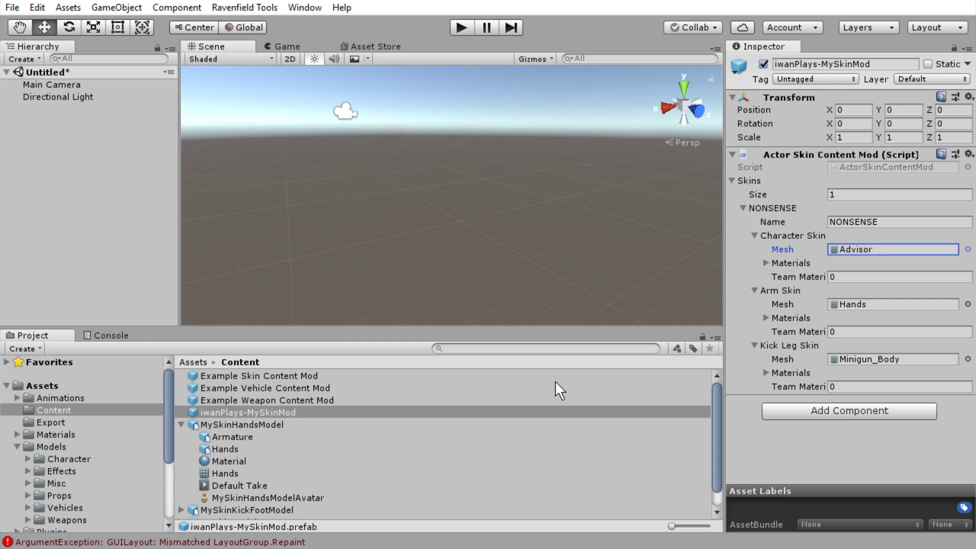
Assign the KickFoot mesh from MySkinKickFootModel as the Kick Leg Skin mesh of the MySkinMod content prefab
{"action": "left_click", "coordinate": [181, 425]}
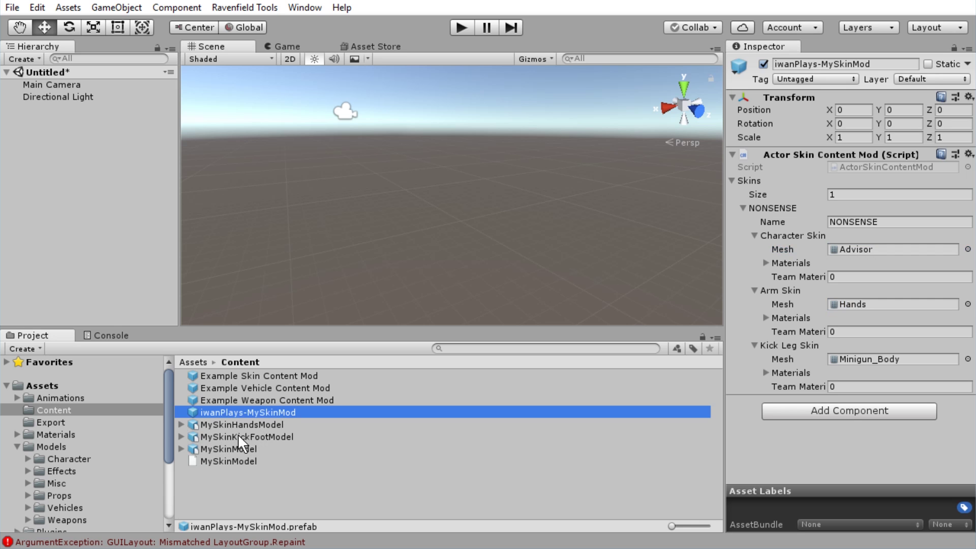
{"action": "left_click", "coordinate": [182, 437]}
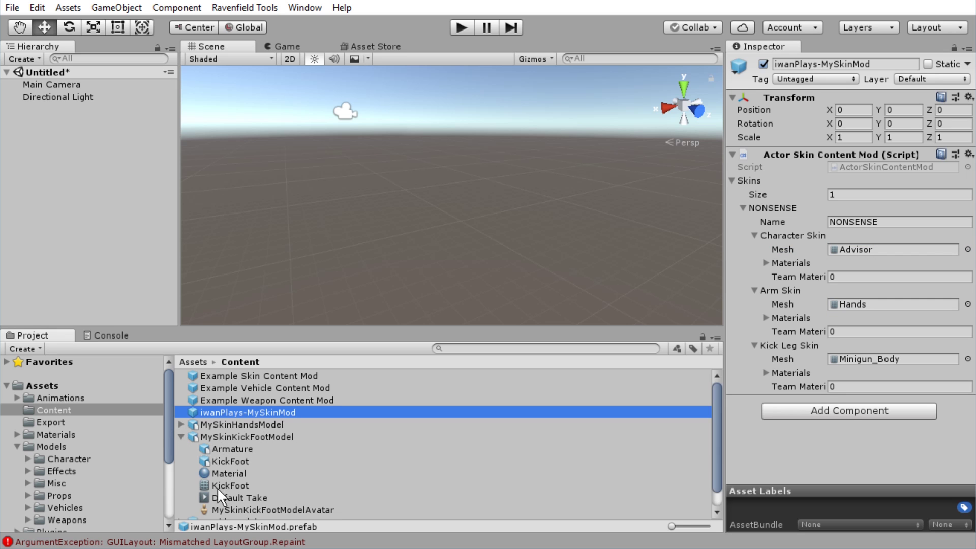
{"action": "left_click_drag", "start_coordinate": [218, 487], "coordinate": [858, 357]}
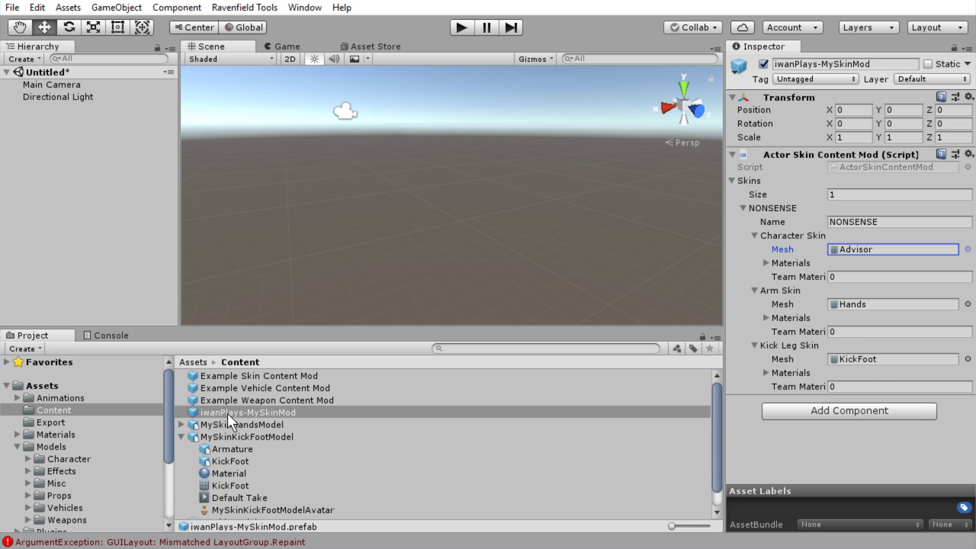
Examine the Materials lists of the Arm Skin, Character Skin and Kick Leg Skin in the MySkinMod content prefab
{"action": "left_click", "coordinate": [286, 413]}
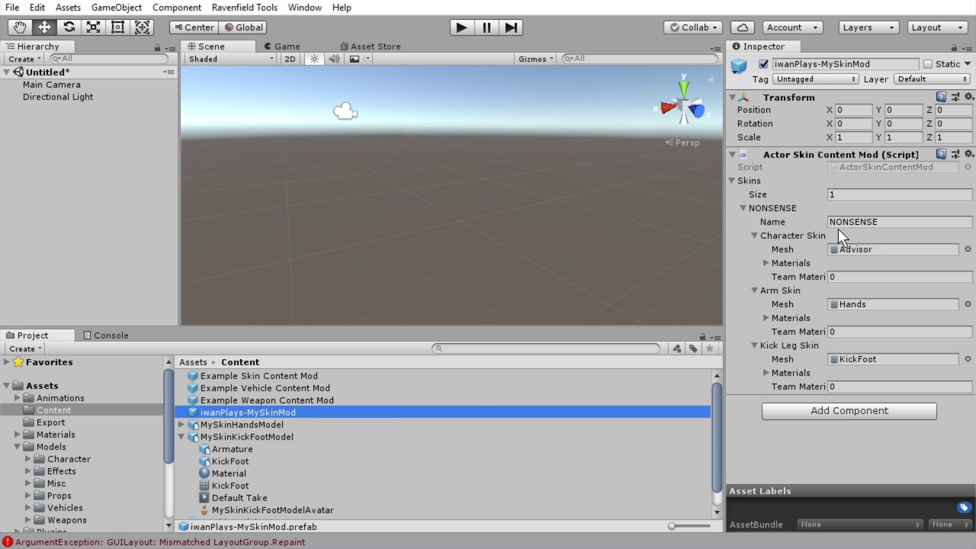
{"action": "left_click", "coordinate": [784, 316]}
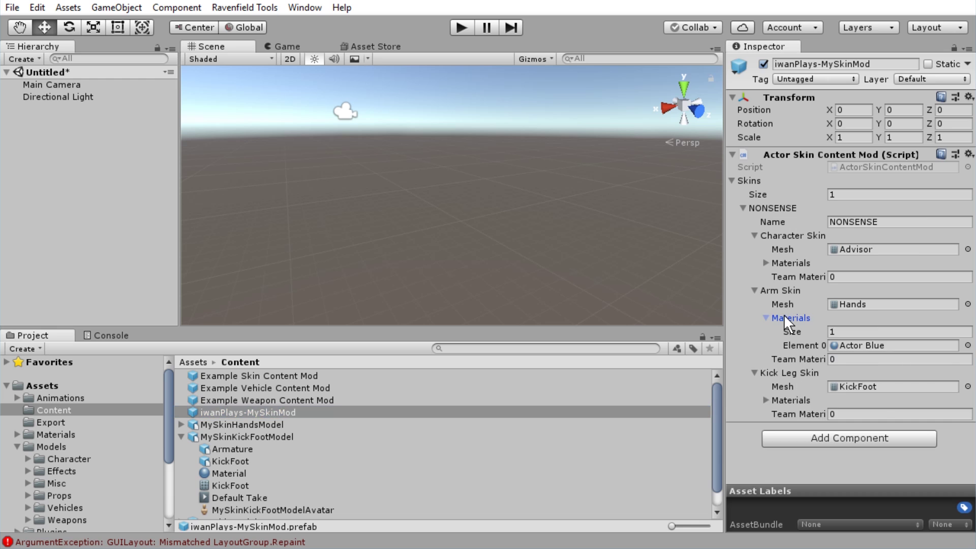
{"action": "left_click", "coordinate": [783, 316]}
{"action": "left_click", "coordinate": [789, 260]}
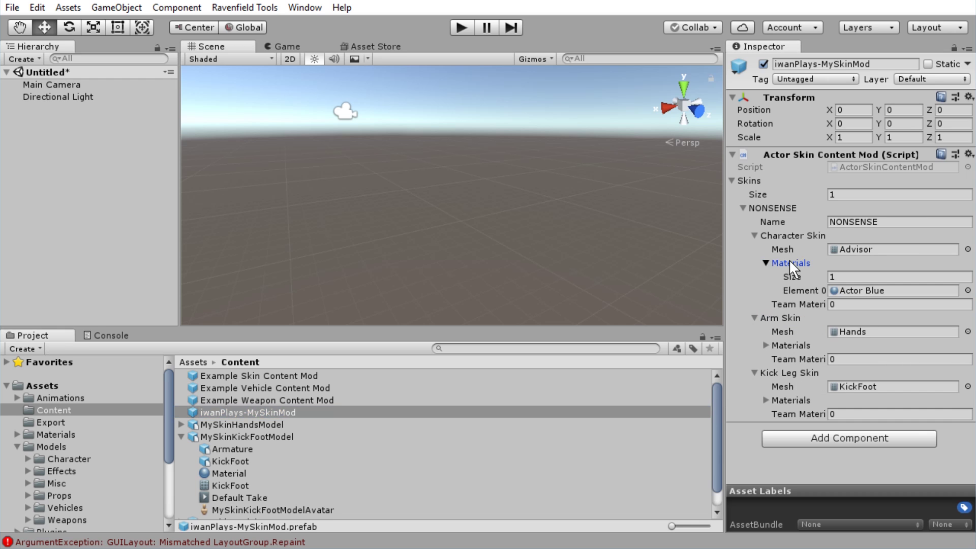
{"action": "left_click", "coordinate": [789, 261]}
{"action": "left_click", "coordinate": [790, 373]}
{"action": "left_click", "coordinate": [791, 374]}
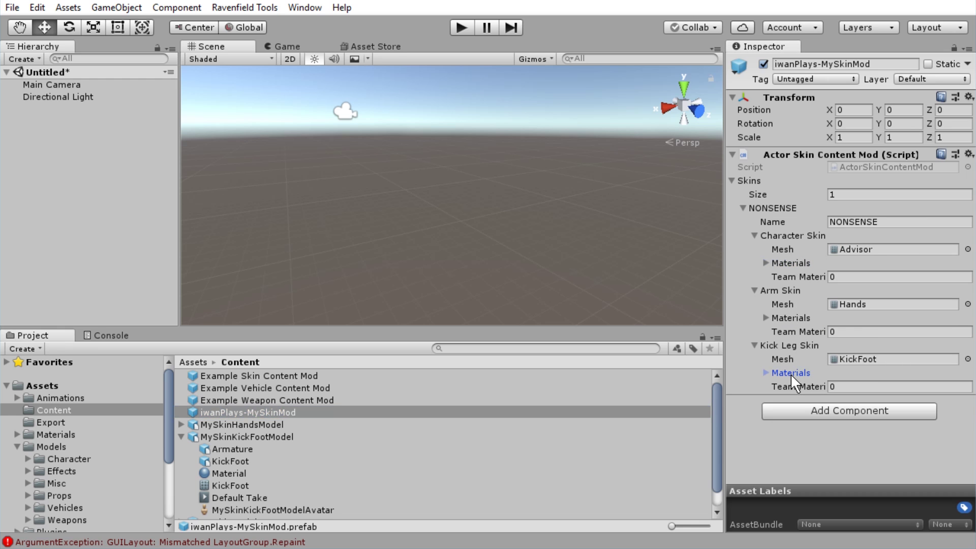
{"action": "double_click", "coordinate": [774, 235]}
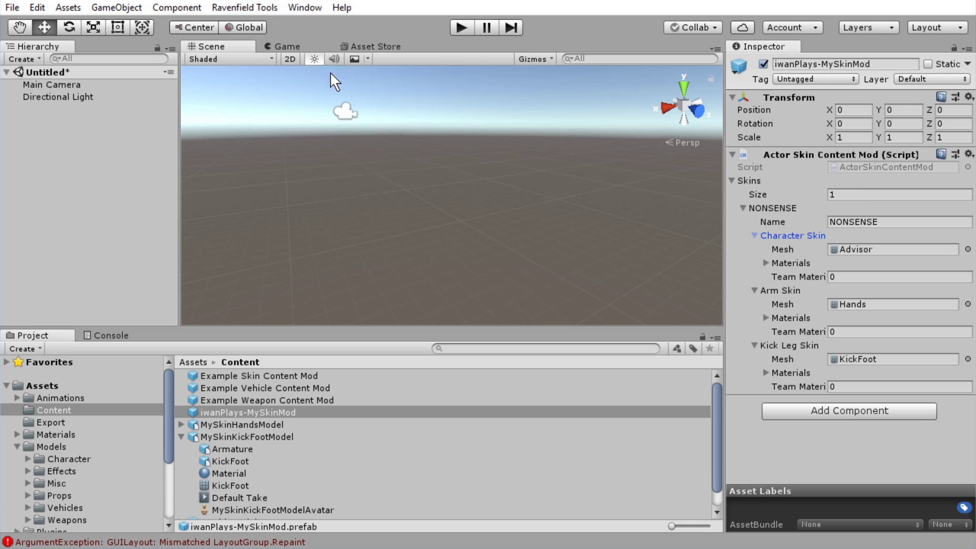
Rename the NONSENSE skin entry of the MySkinMod content prefab to Advisor
{"action": "left_click", "coordinate": [890, 222]}
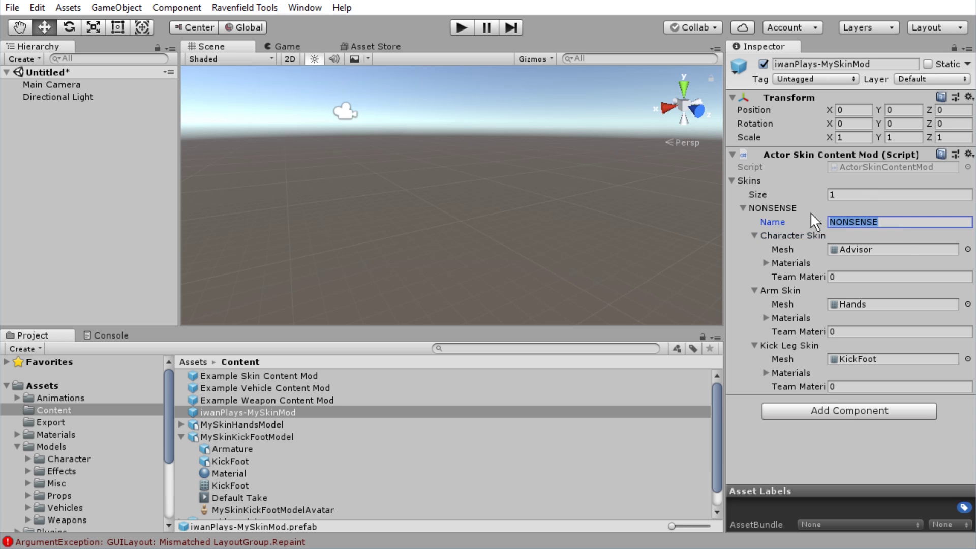
{"action": "type", "text": "Advisor"}
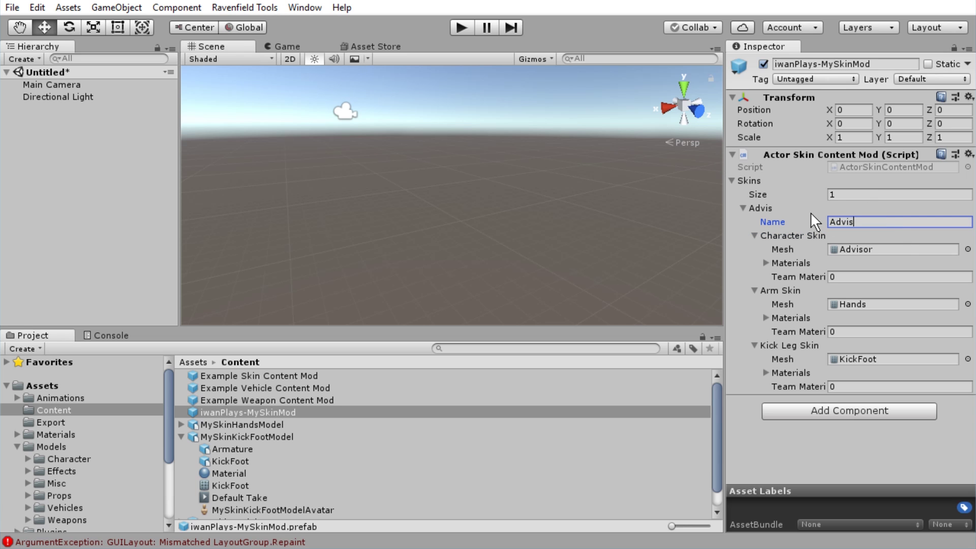
{"action": "left_click", "coordinate": [258, 412]}
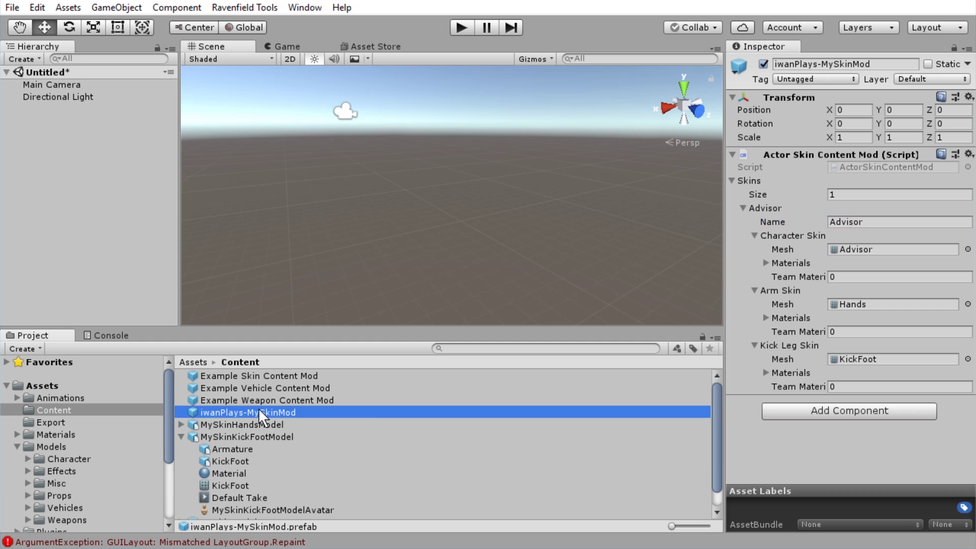
{"action": "key", "text": "Return"}
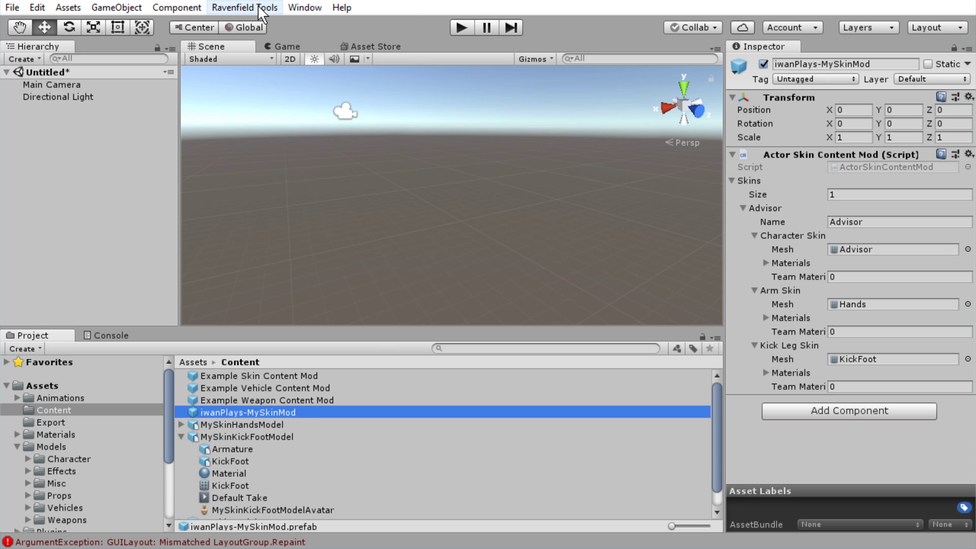
Test the content mod in Ravenfield and pick Advisor as the second team's character skin
{"action": "left_click", "coordinate": [235, 8]}
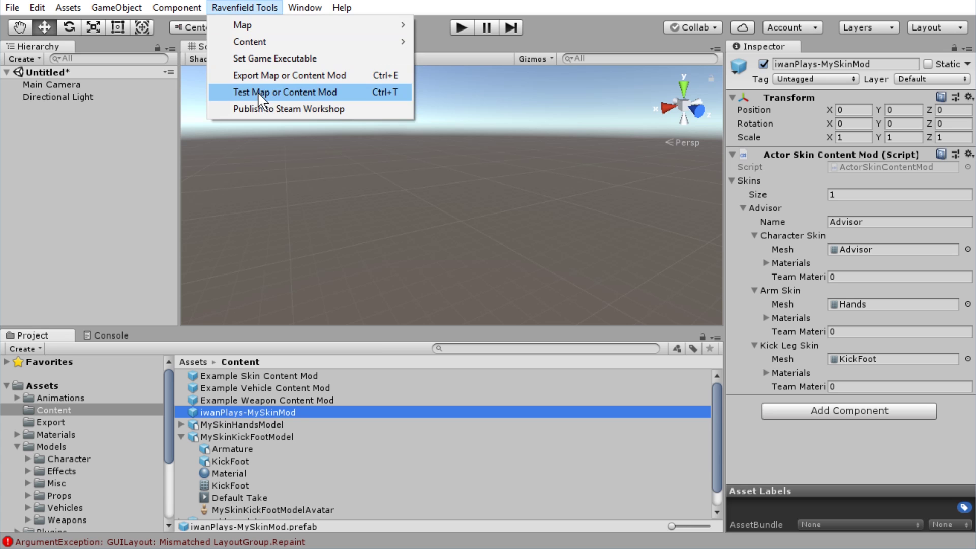
{"action": "left_click", "coordinate": [309, 94]}
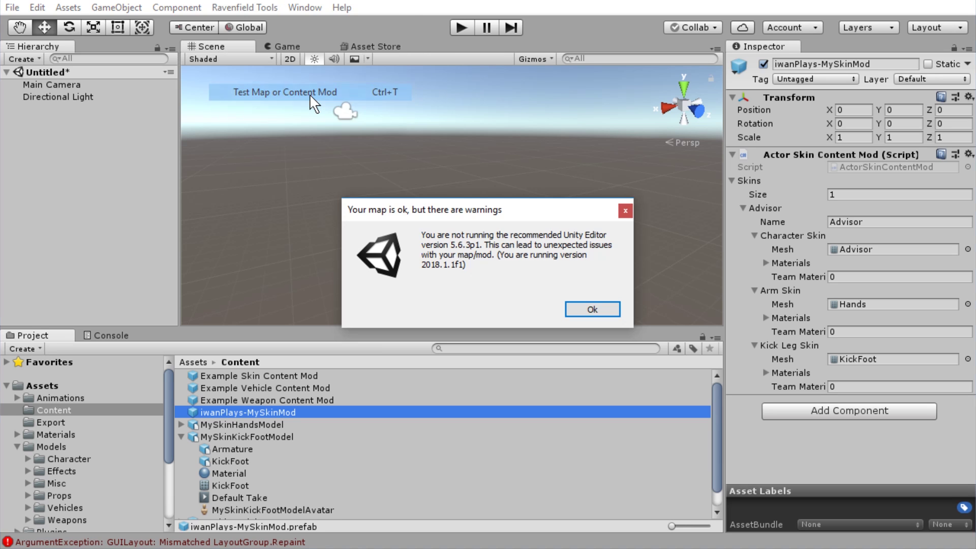
{"action": "left_click", "coordinate": [600, 311]}
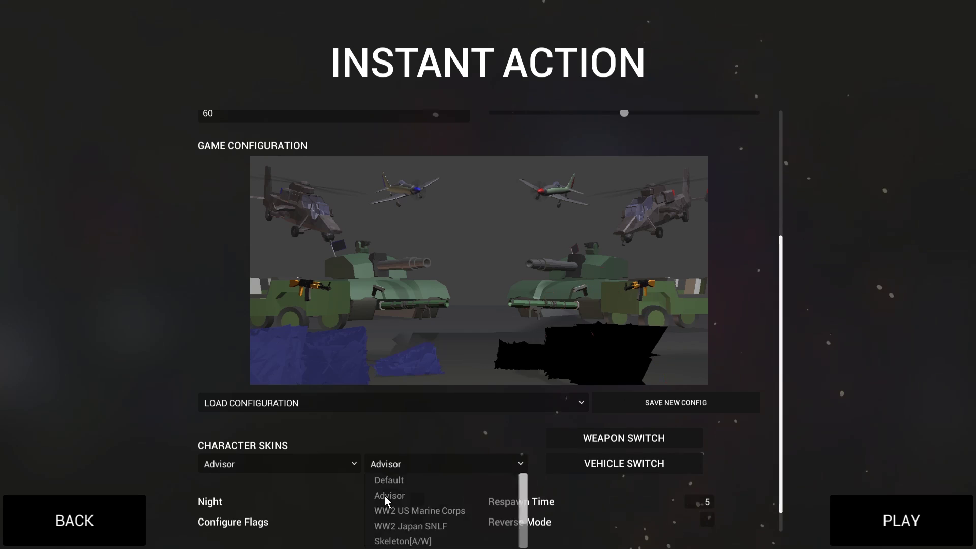
{"action": "left_click", "coordinate": [385, 496]}
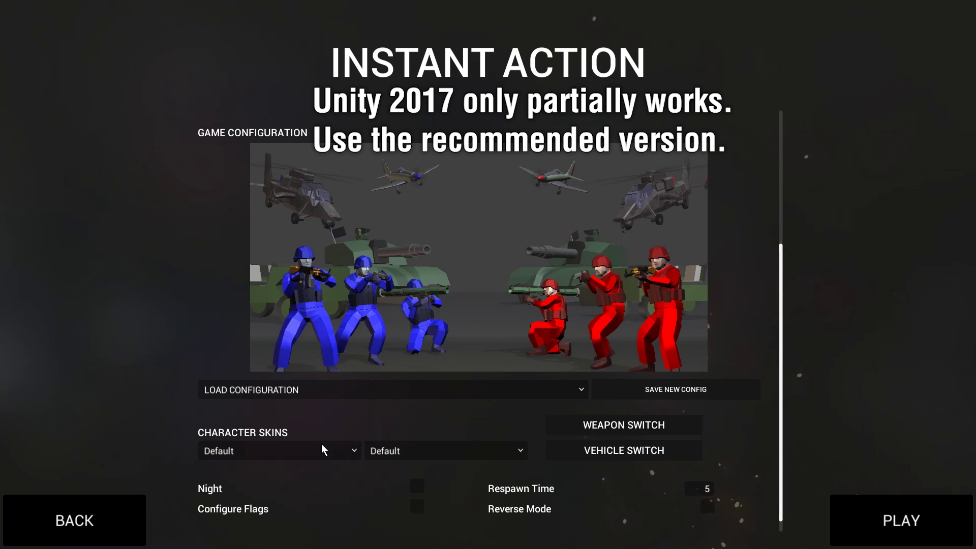
Set the character skins of both teams to Advisor in Instant Action and start the match
{"action": "left_click", "coordinate": [322, 450]}
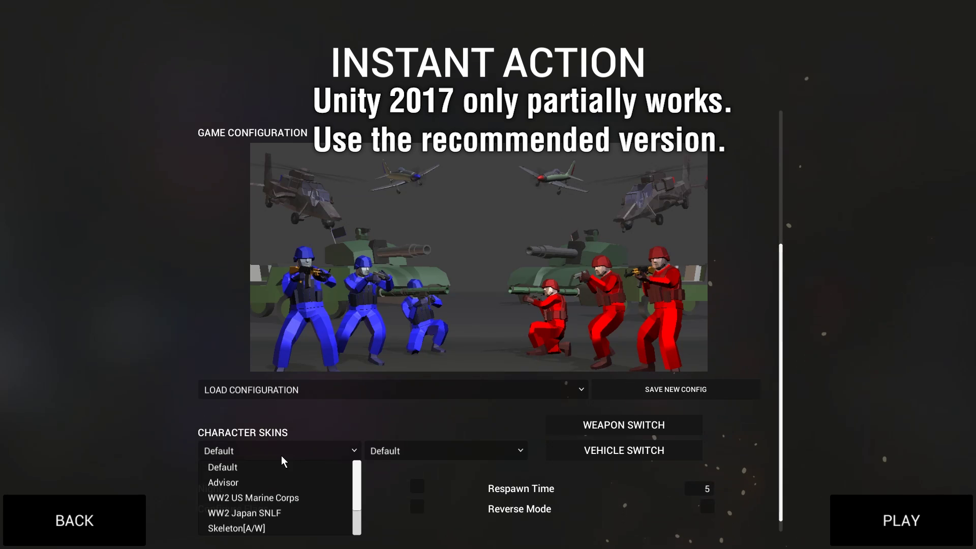
{"action": "left_click", "coordinate": [247, 480]}
{"action": "left_click", "coordinate": [441, 455]}
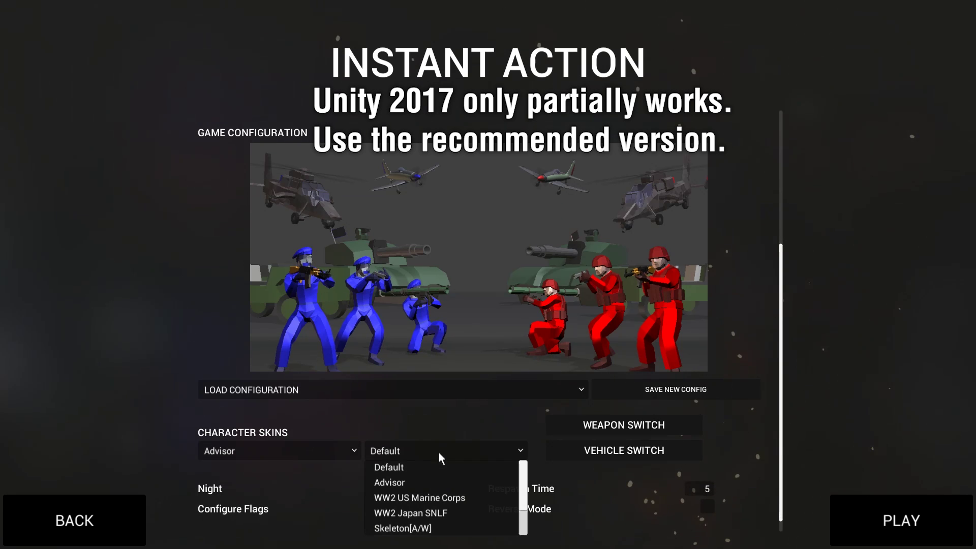
{"action": "left_click", "coordinate": [432, 480]}
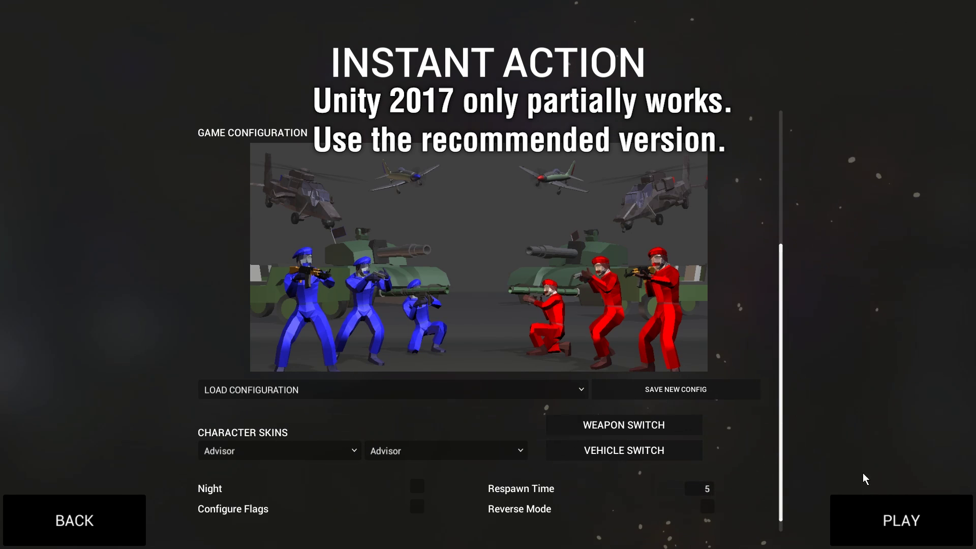
{"action": "left_click", "coordinate": [898, 521]}
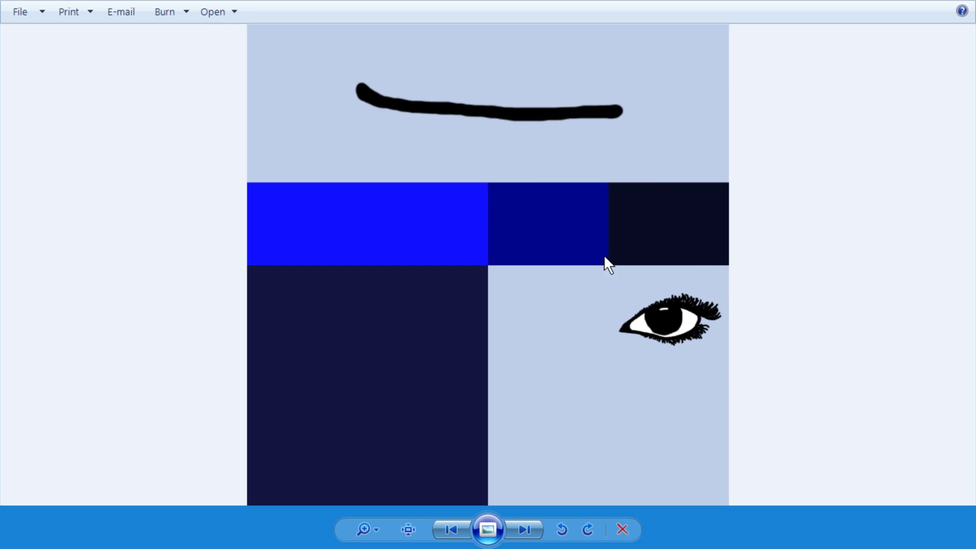
Import advisorblu.png and advisorred.png from the Advisor folder into Unity's Content folder and check the imported textures
{"action": "key", "text": "Right"}
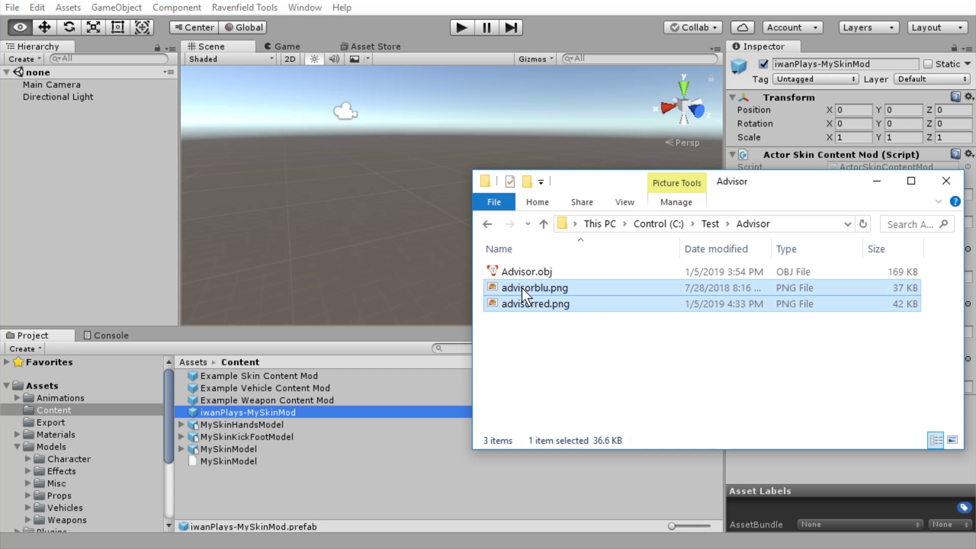
{"action": "left_click", "coordinate": [521, 287], "text": "ctrl"}
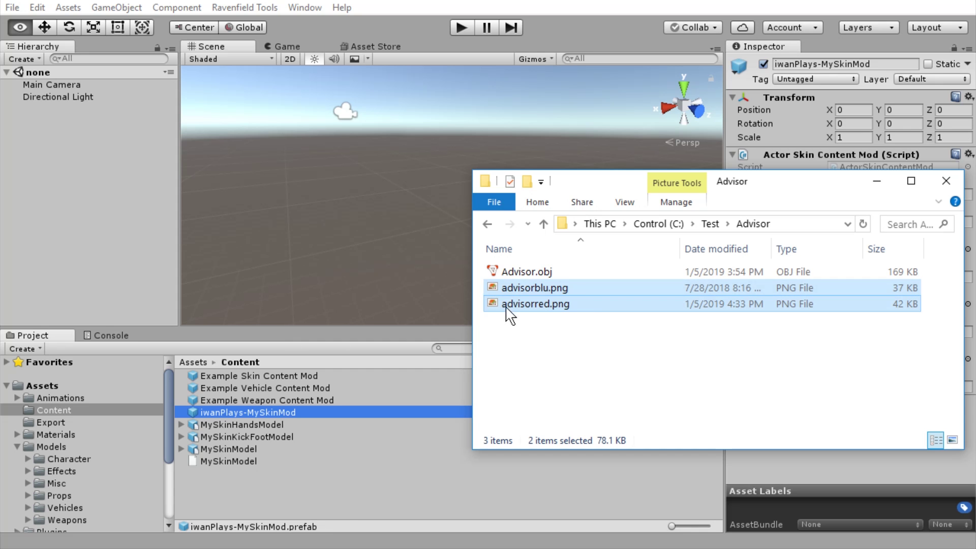
{"action": "left_click_drag", "start_coordinate": [294, 477], "coordinate": [294, 477]}
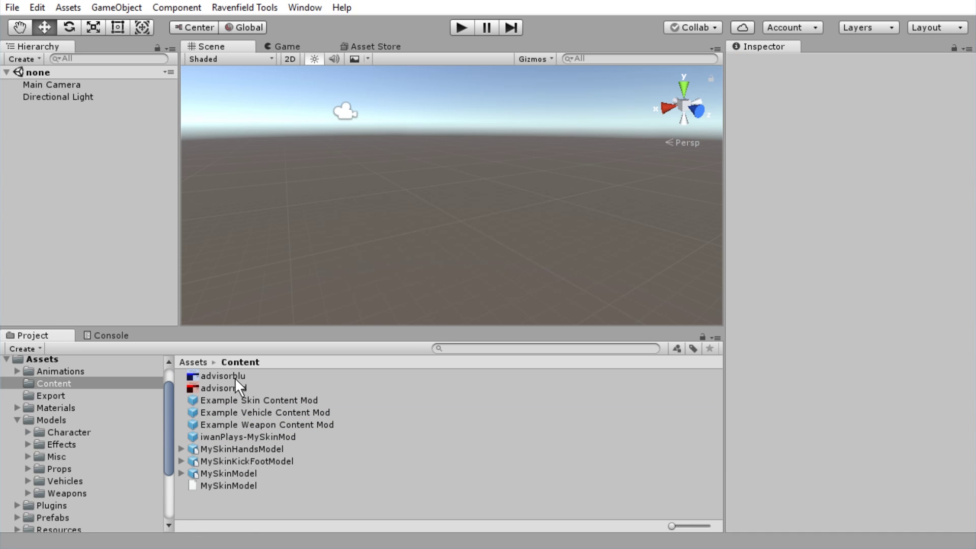
{"action": "left_click", "coordinate": [235, 377]}
{"action": "left_click", "coordinate": [232, 386]}
{"action": "left_click", "coordinate": [232, 377]}
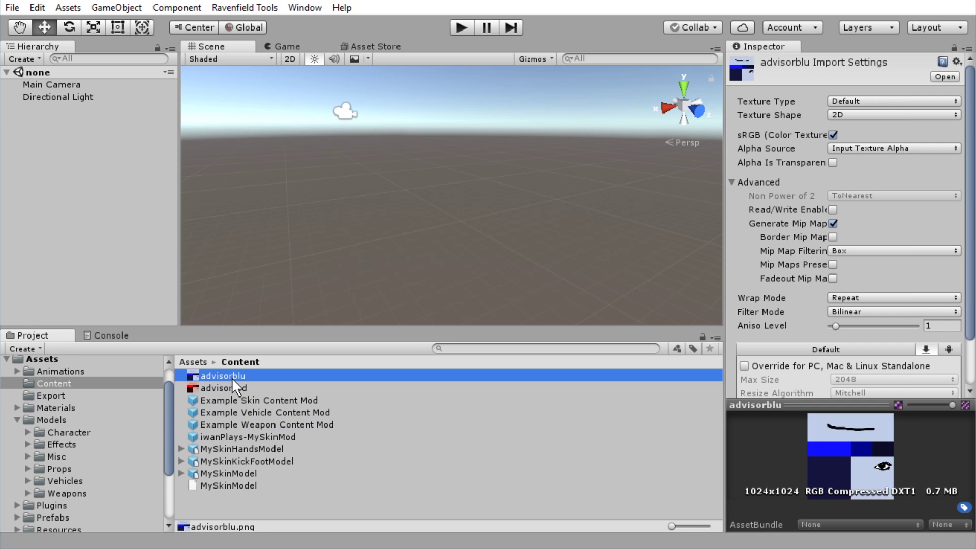
Create a new material named AdvBlu in the Content folder
{"action": "left_click", "coordinate": [219, 495]}
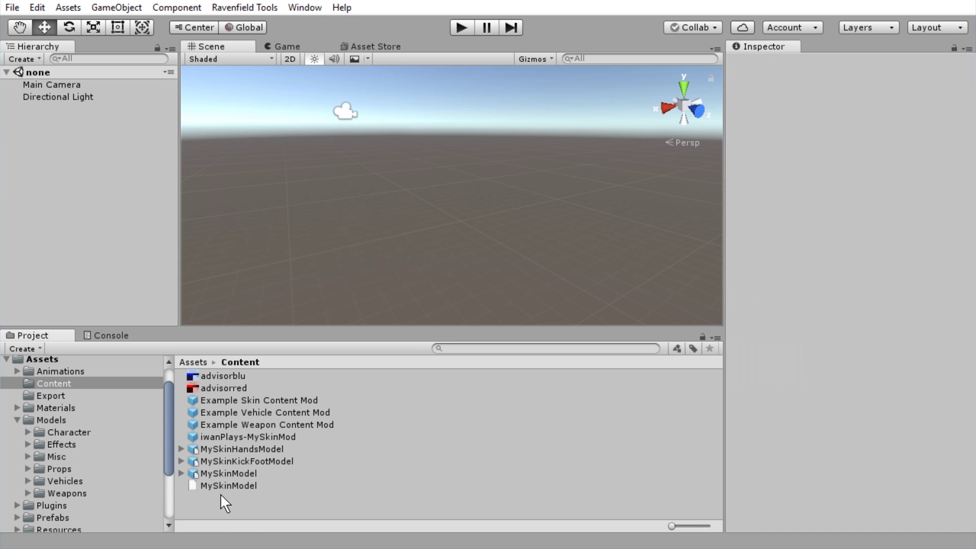
{"action": "right_click", "coordinate": [220, 493]}
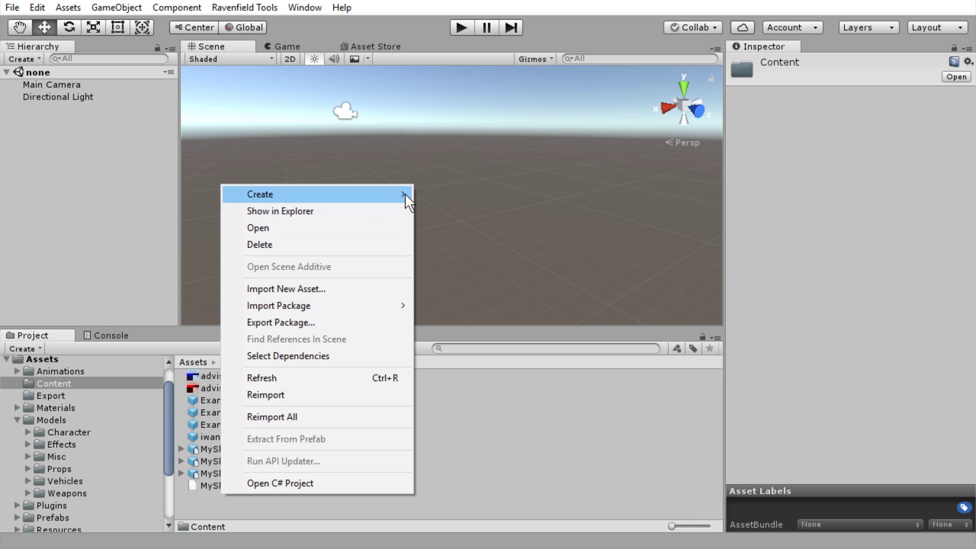
{"action": "mouse_move", "coordinate": [405, 195]}
{"action": "left_click", "coordinate": [492, 335]}
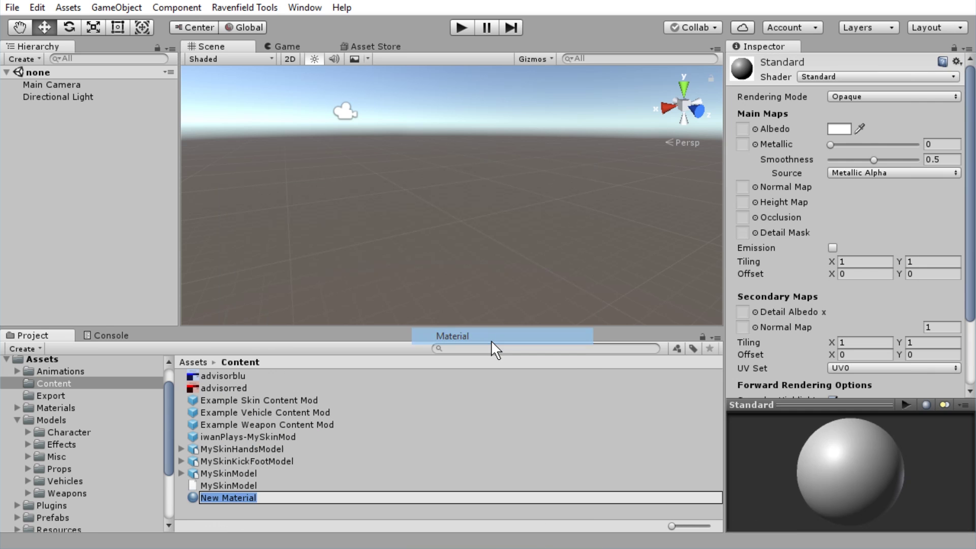
{"action": "type", "text": "A"}
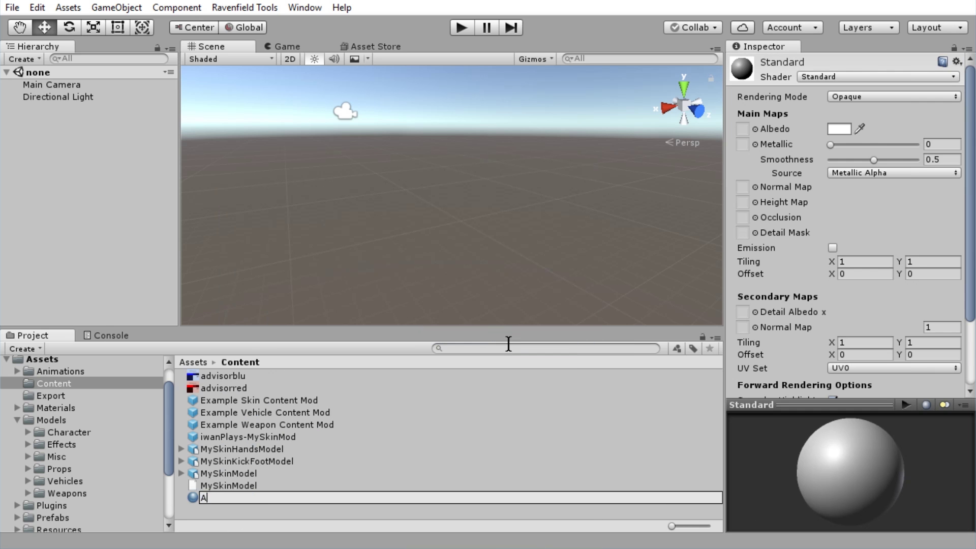
{"action": "type", "text": "dvBlu"}
{"action": "key", "text": "Return"}
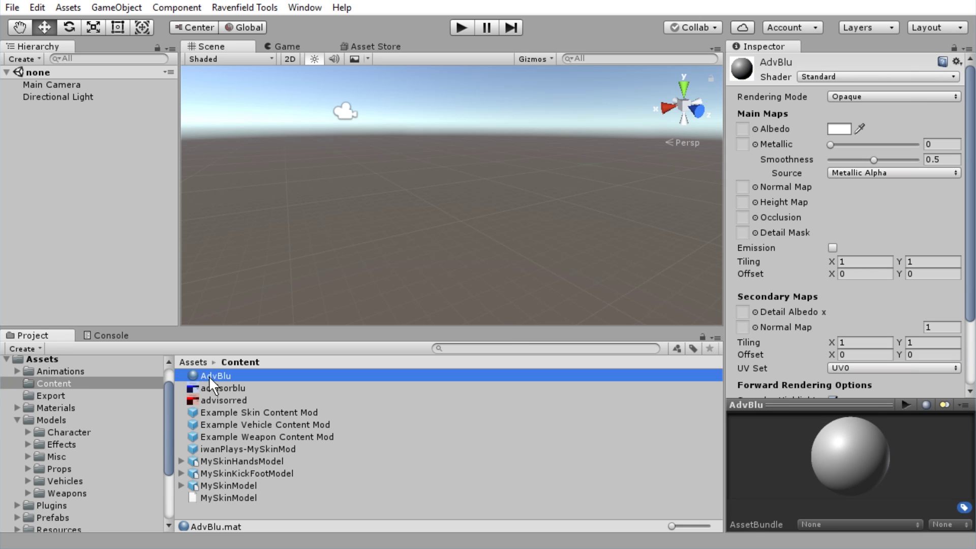
Assign the advisorblu texture as the Albedo map of the AdvBlu material
{"action": "left_click_drag", "start_coordinate": [203, 387], "coordinate": [750, 127]}
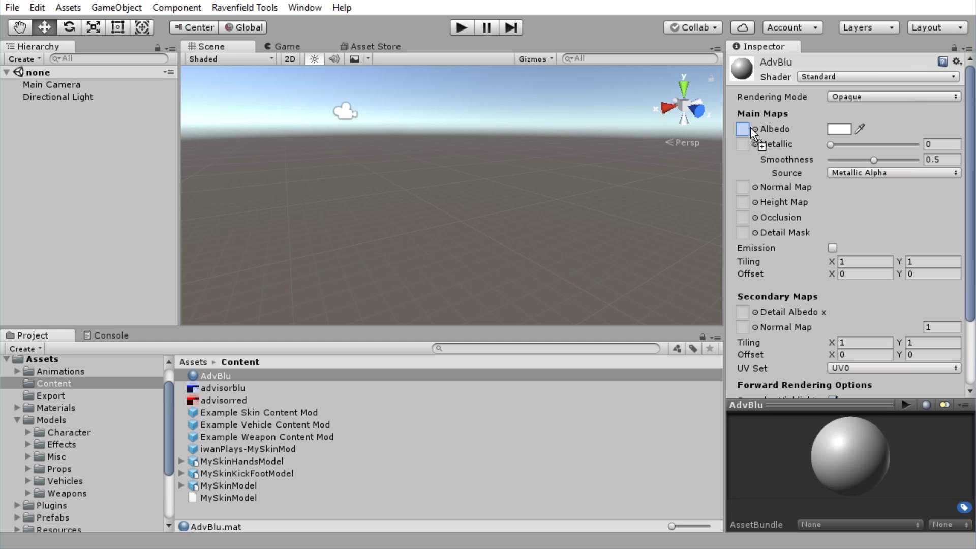
{"action": "left_click", "coordinate": [206, 370]}
{"action": "left_click", "coordinate": [235, 374]}
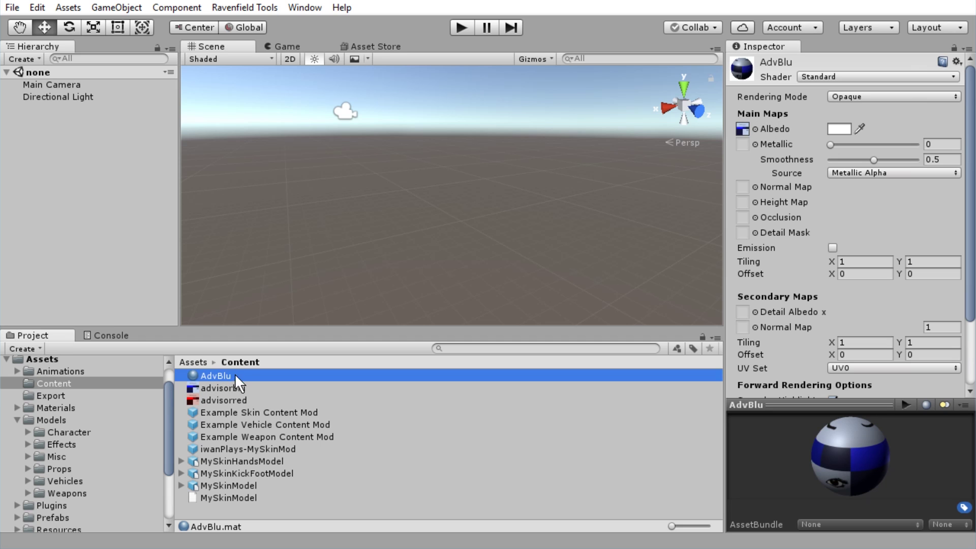
Create a material named AdvRed in the Content folder and assign the advisorred texture as its Albedo map
{"action": "left_click_drag", "start_coordinate": [365, 409], "coordinate": [460, 444]}
{"action": "left_click", "coordinate": [227, 386]}
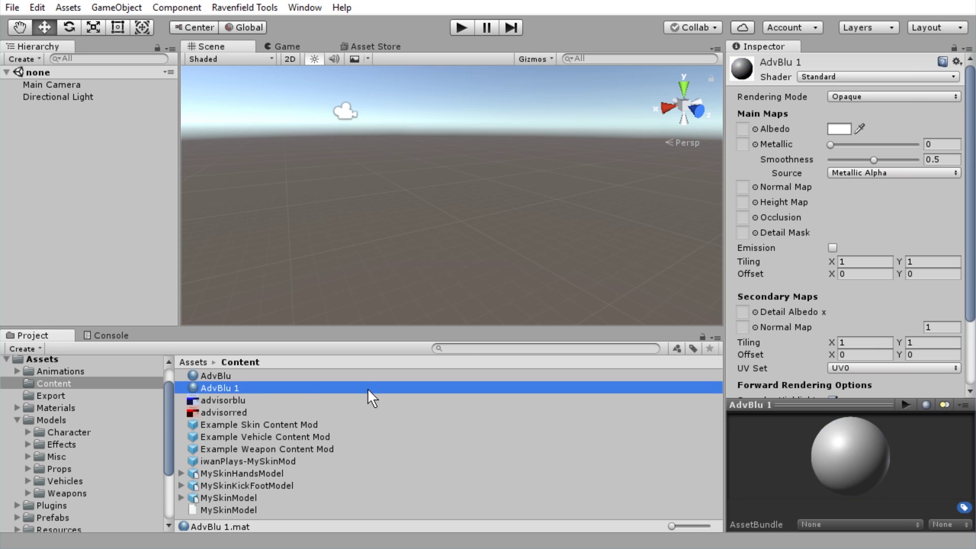
{"action": "left_click", "coordinate": [367, 388]}
{"action": "type", "text": "D"}
{"action": "key", "text": "BackSpace"}
{"action": "type", "text": "Adv"}
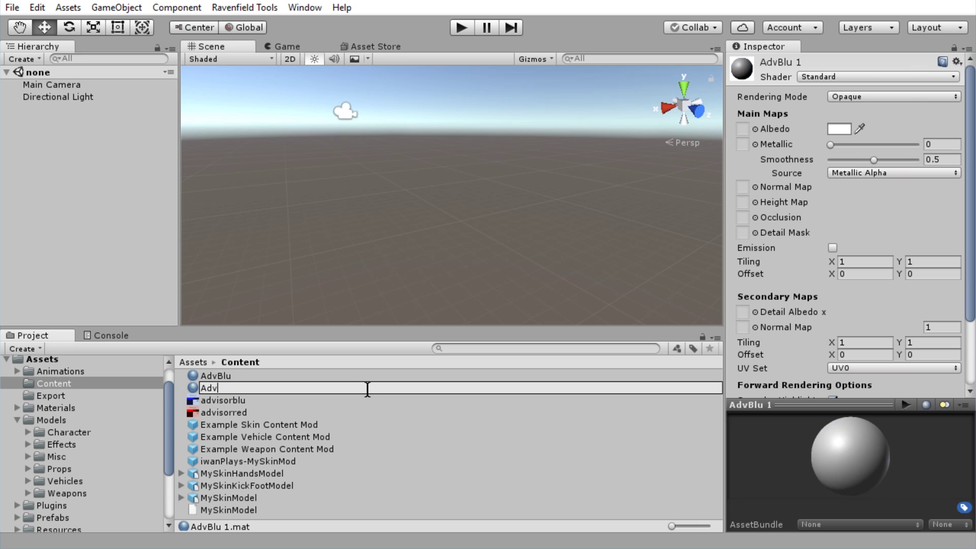
{"action": "type", "text": "Red"}
{"action": "key", "text": "Return"}
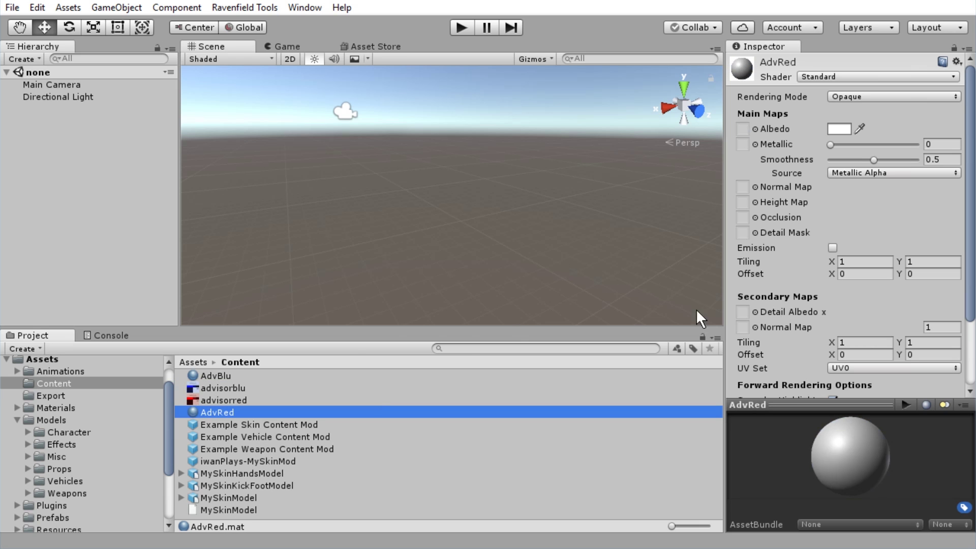
{"action": "left_click_drag", "start_coordinate": [213, 400], "coordinate": [742, 130]}
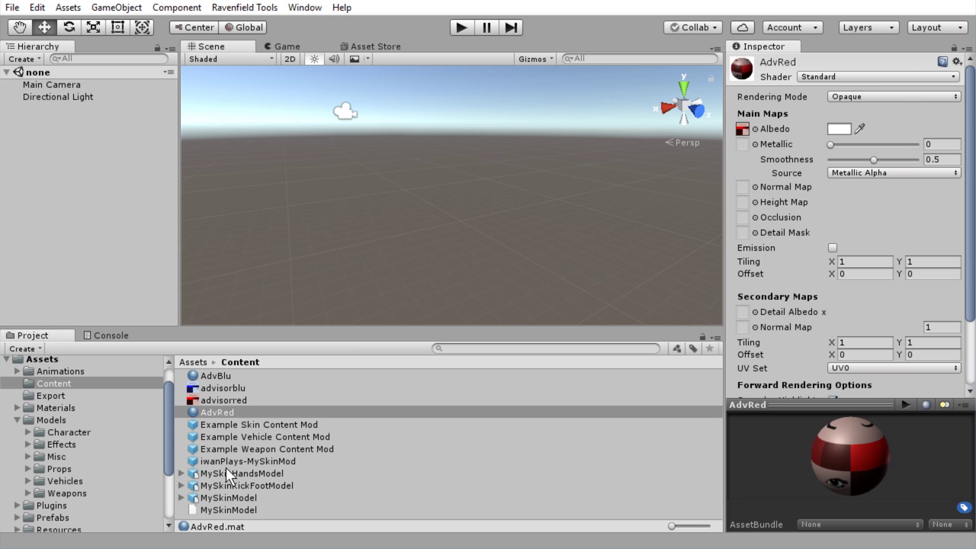
Assign the AdvBlu material to Element 0 of the character skin in the iwanPlays-MySkinMod prefab
{"action": "left_click", "coordinate": [262, 461]}
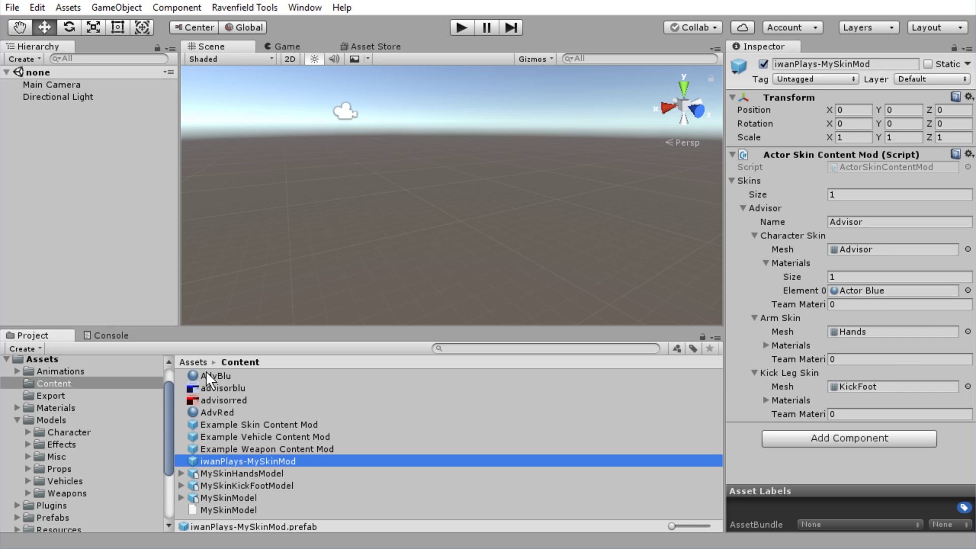
{"action": "left_click_drag", "start_coordinate": [205, 371], "coordinate": [877, 290]}
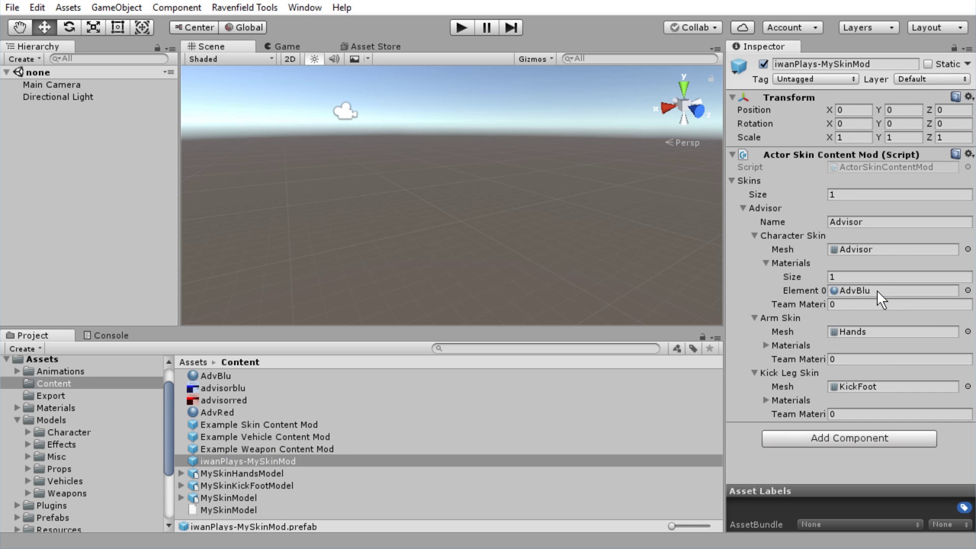
Place MySkinModel in the scene, apply the advisorred texture to it and frame the model
{"action": "left_click", "coordinate": [569, 308]}
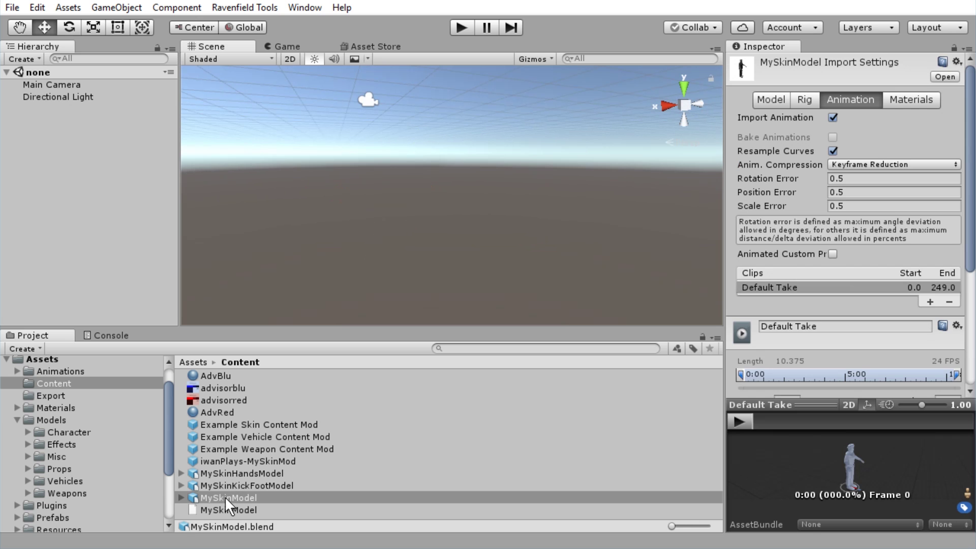
{"action": "left_click_drag", "start_coordinate": [224, 499], "coordinate": [361, 306]}
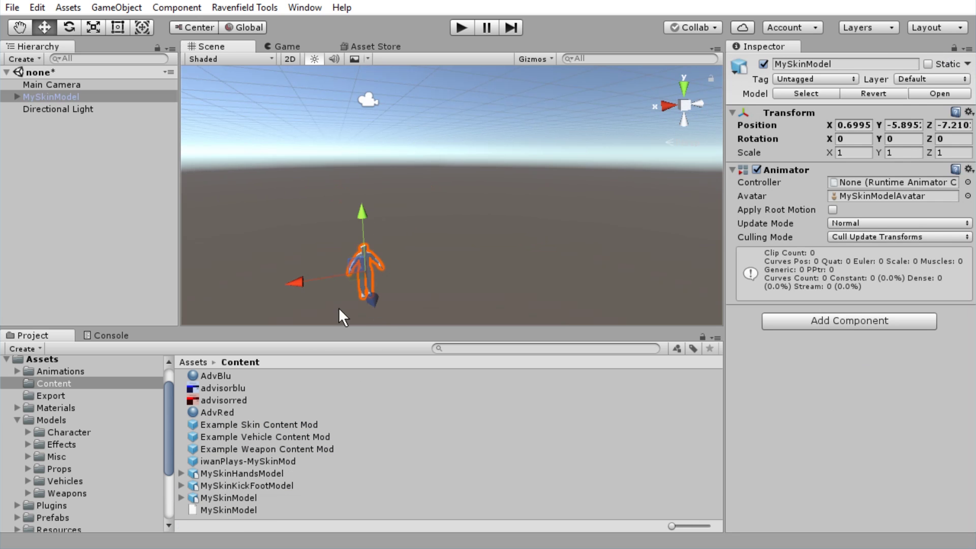
{"action": "left_click_drag", "start_coordinate": [225, 400], "coordinate": [365, 255]}
{"action": "key", "text": "f"}
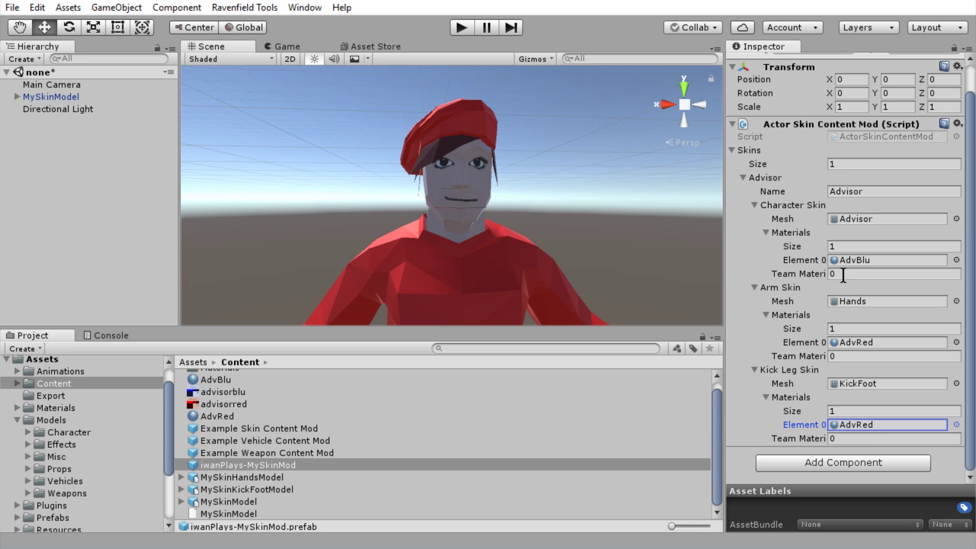
Set Element 0 of the arm skin and kick leg skin materials to AdvBlu
{"action": "left_click", "coordinate": [824, 276]}
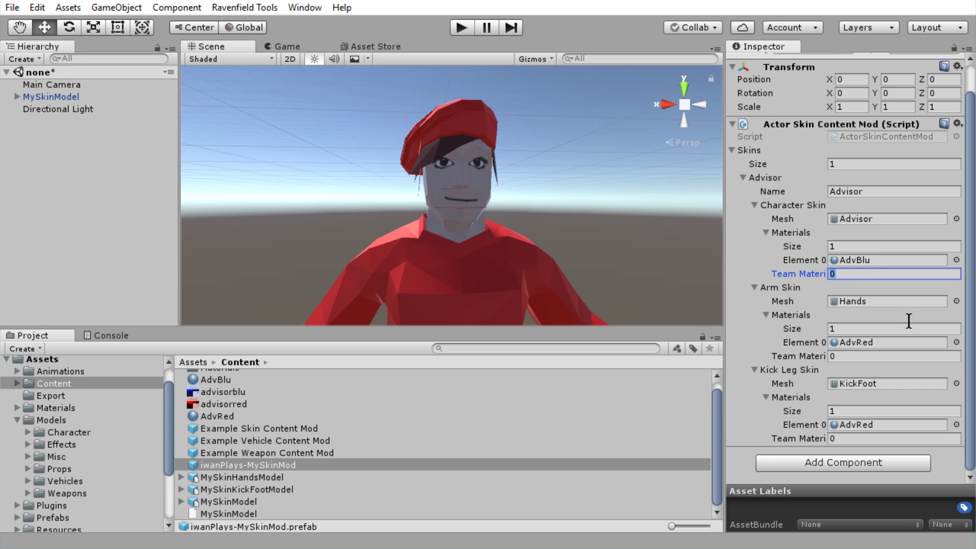
{"action": "left_click", "coordinate": [956, 342]}
{"action": "double_click", "coordinate": [630, 234]}
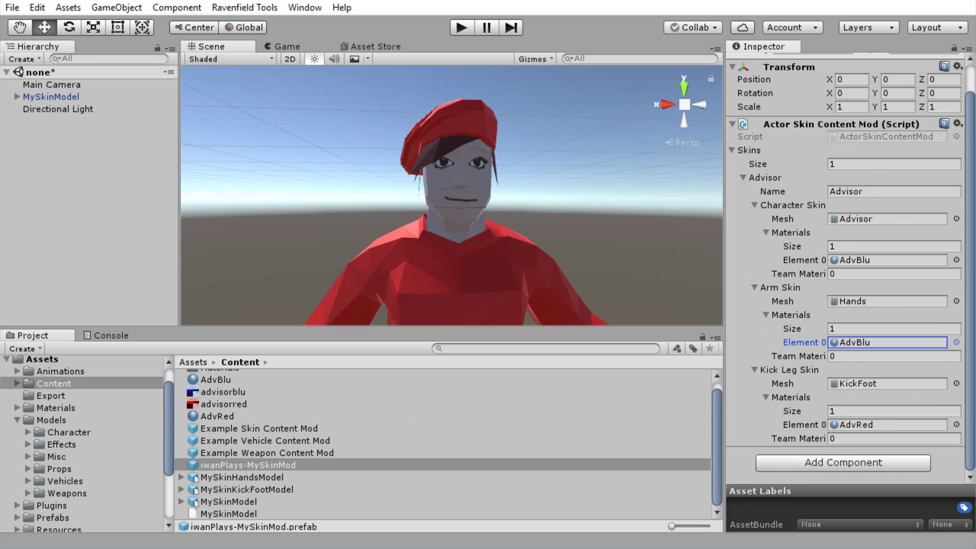
{"action": "left_click", "coordinate": [956, 425]}
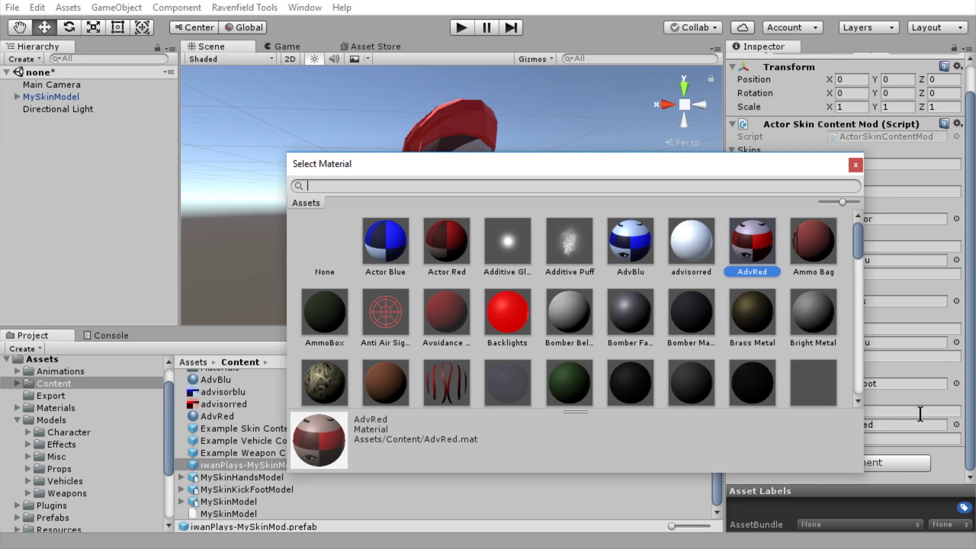
{"action": "double_click", "coordinate": [632, 239]}
Set the team material value to 1 for the character skin, arm skin and kick leg skin
{"action": "left_click", "coordinate": [846, 246]}
{"action": "left_click", "coordinate": [852, 273]}
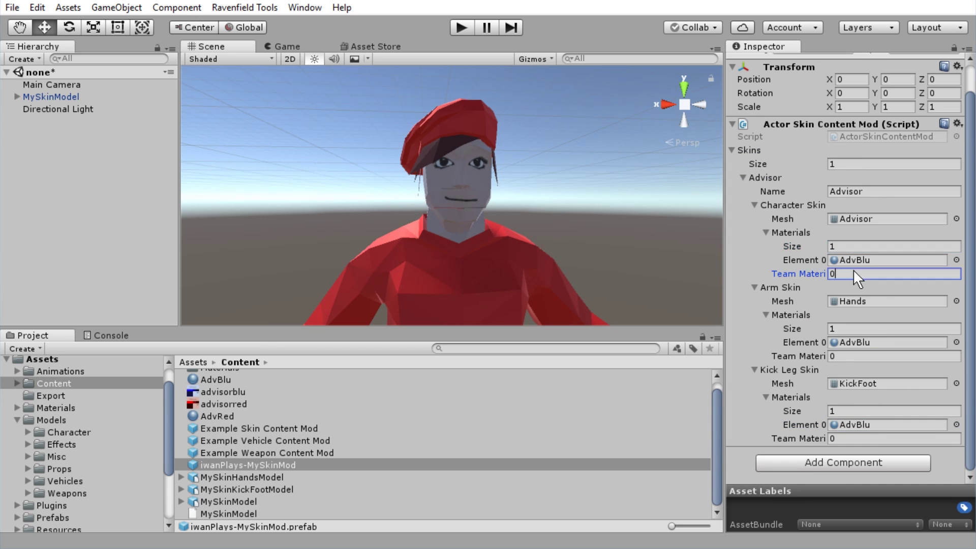
{"action": "type", "text": "1"}
{"action": "left_click", "coordinate": [850, 355]}
{"action": "type", "text": "1"}
{"action": "left_click", "coordinate": [854, 439]}
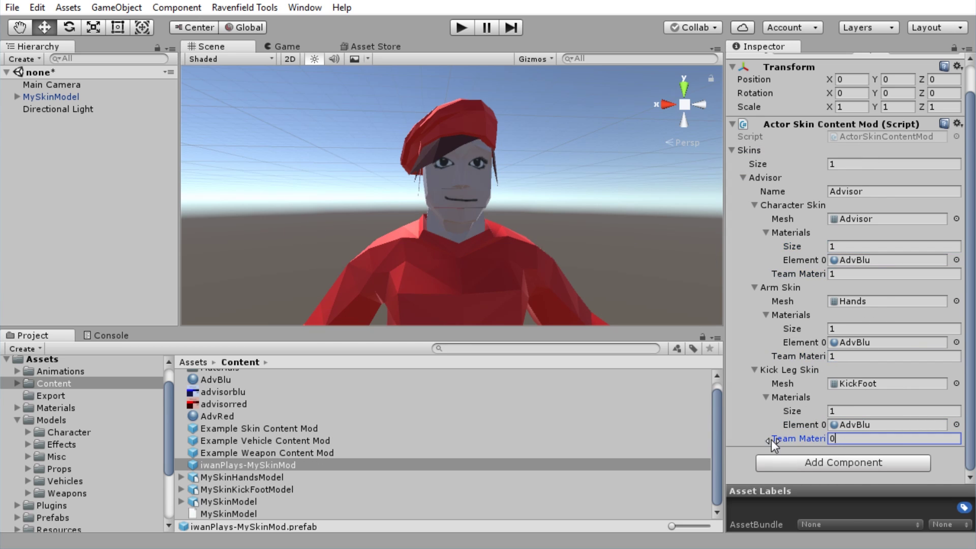
{"action": "type", "text": "1"}
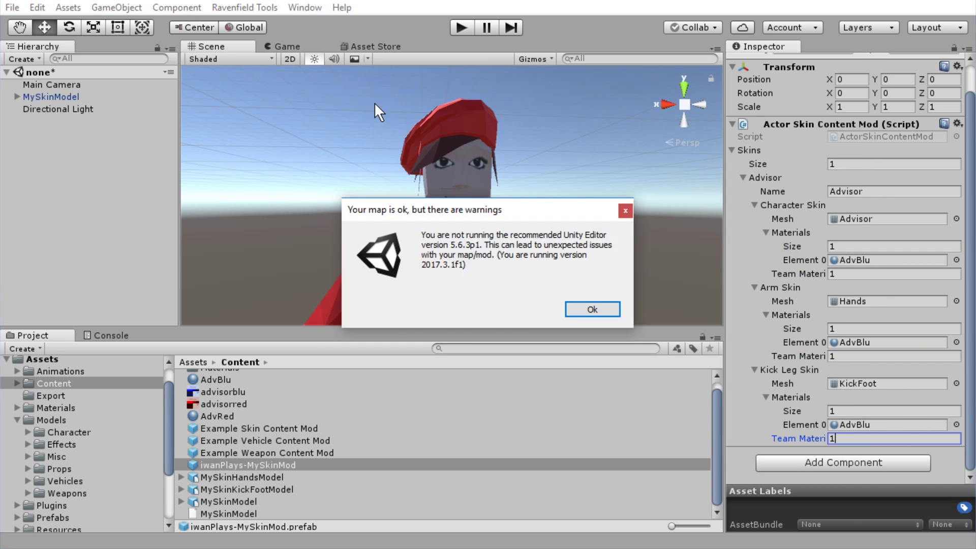
Accept the editor version warning, run the mod test in Ravenfield and walk forward to check the first-person arms
{"action": "left_click", "coordinate": [588, 306]}
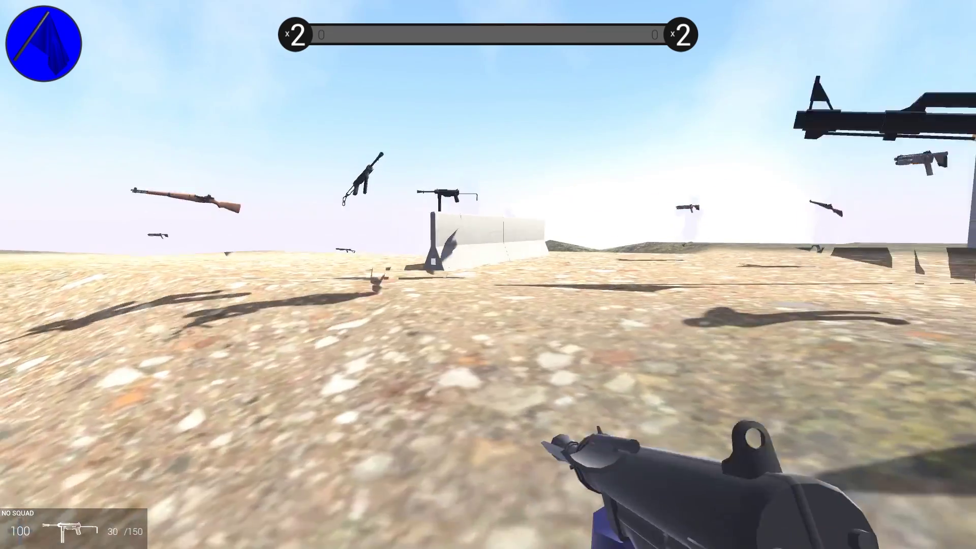
{"action": "key", "text": "w"}
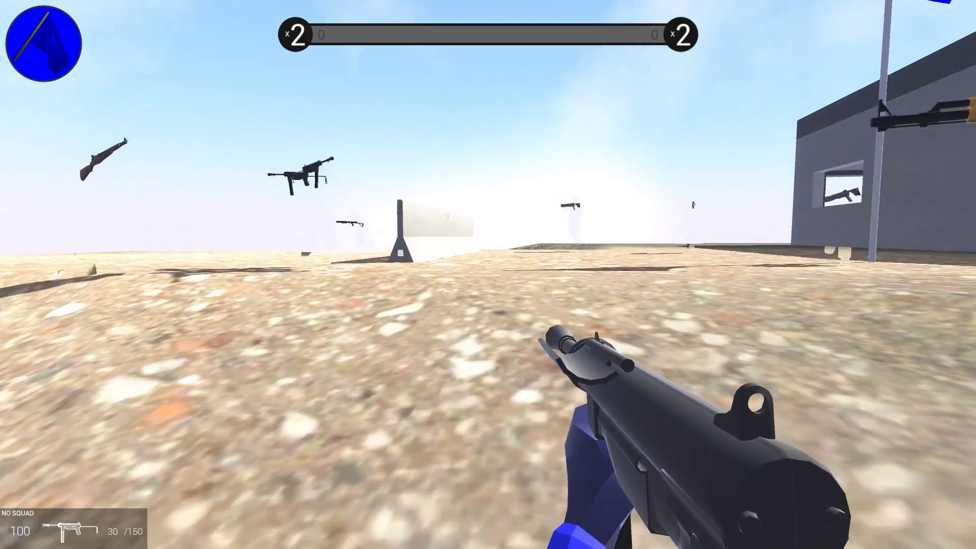
{"action": "key", "text": "w"}
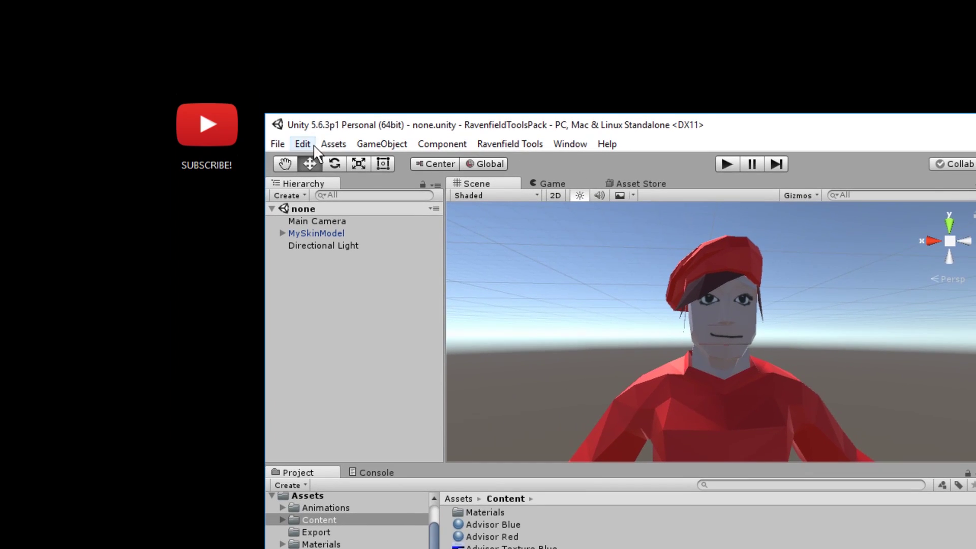
Test the iwanPlays-MySkinMod content mod from Unity 5.6.3p1 and set the red team's character skin to Advisor in Instant Action
{"action": "left_click_drag", "start_coordinate": [84, 47], "coordinate": [253, 157]}
{"action": "left_click", "coordinate": [316, 130]}
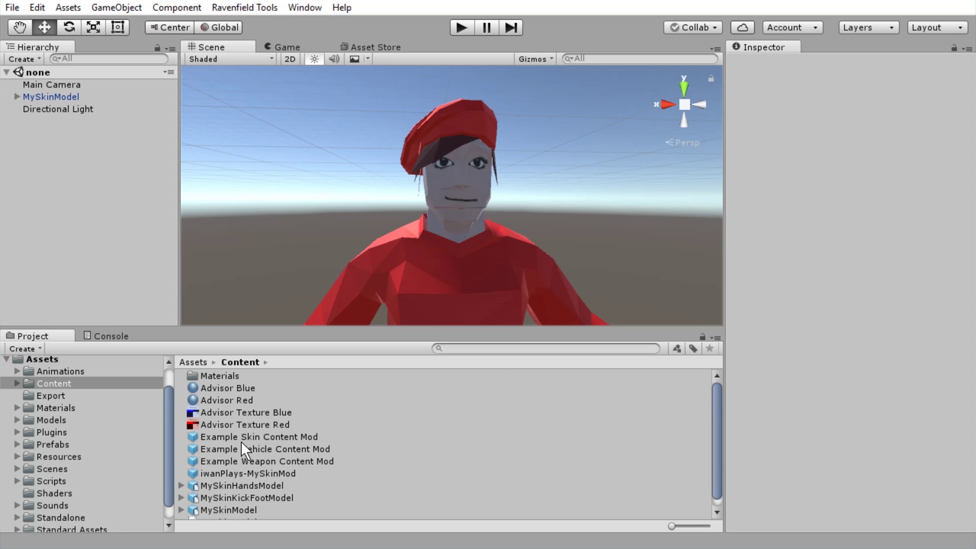
{"action": "left_click", "coordinate": [224, 474]}
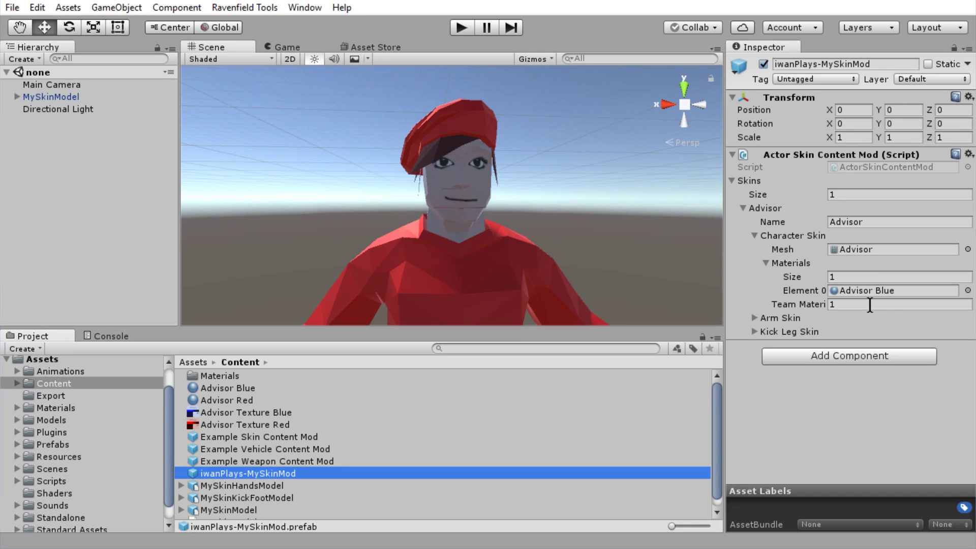
{"action": "left_click", "coordinate": [267, 9]}
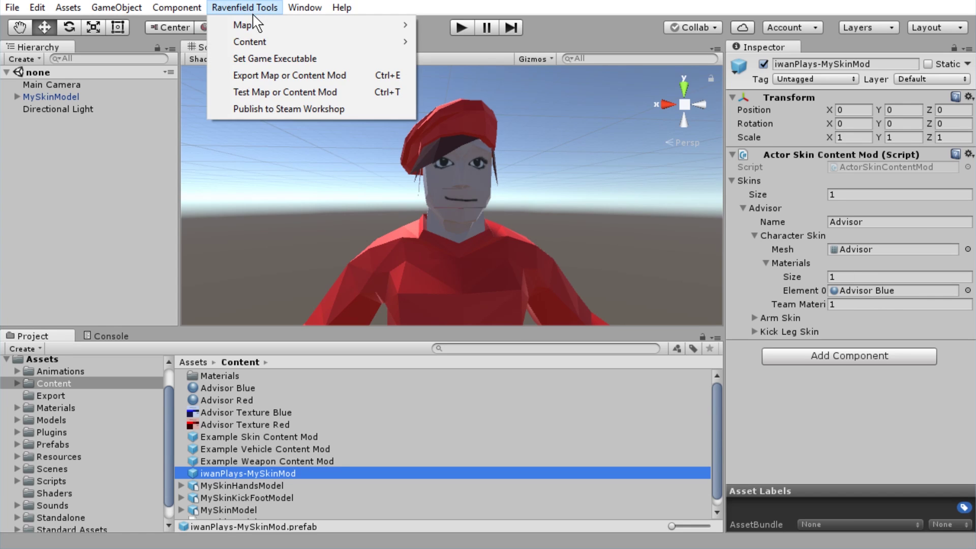
{"action": "left_click", "coordinate": [262, 90]}
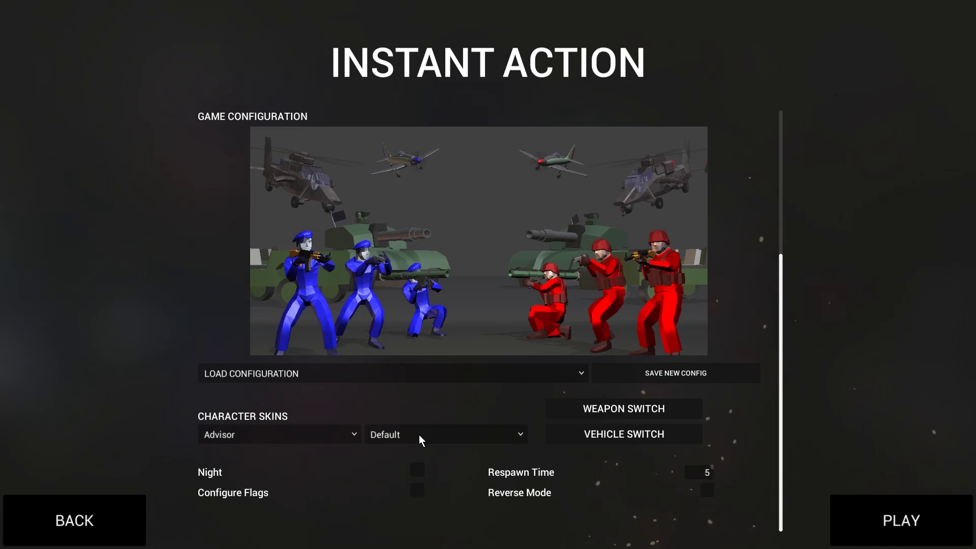
{"action": "left_click", "coordinate": [418, 434]}
{"action": "left_click", "coordinate": [386, 466]}
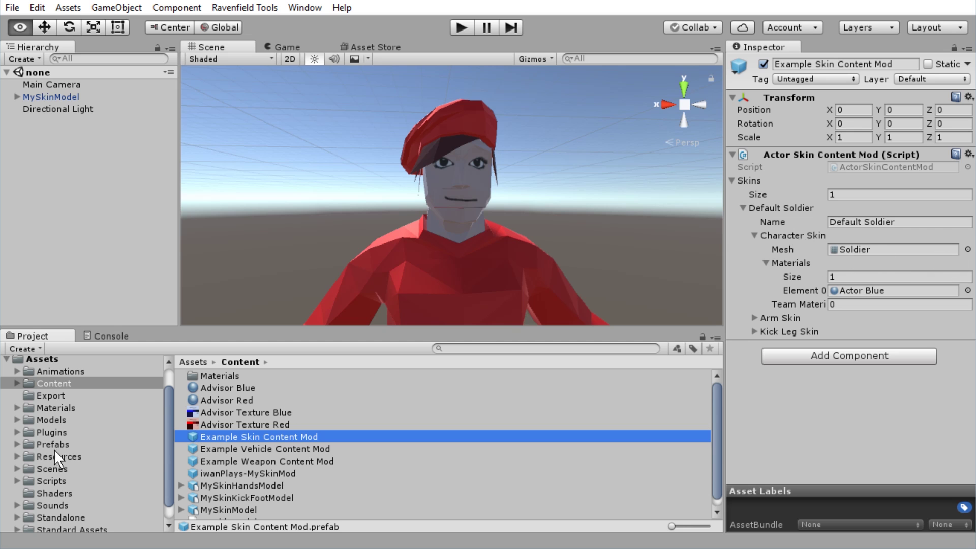
Examine the default actor materials and the blue and red textures in the Materials/Actor folder in Unity
{"action": "left_click", "coordinate": [42, 408]}
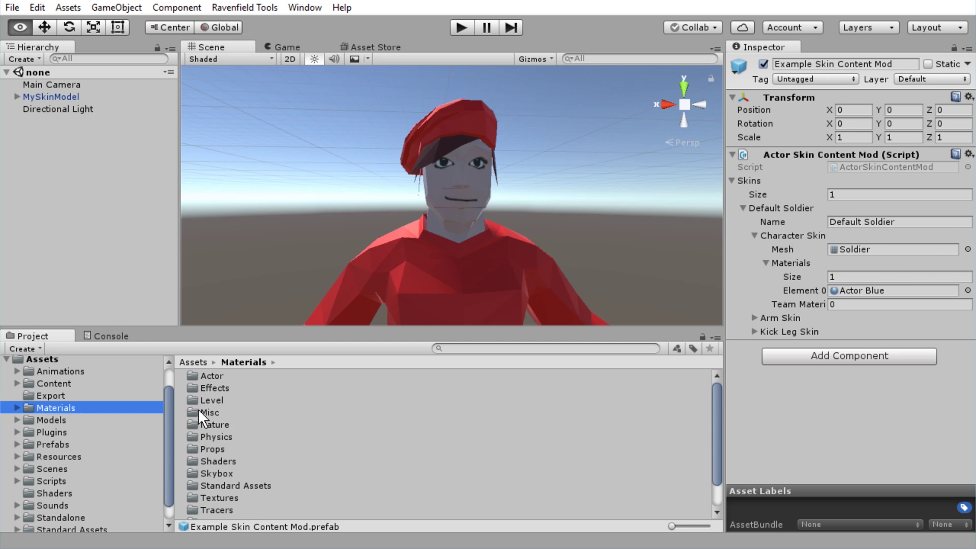
{"action": "double_click", "coordinate": [215, 378]}
{"action": "left_click", "coordinate": [218, 400]}
{"action": "left_click", "coordinate": [214, 411]}
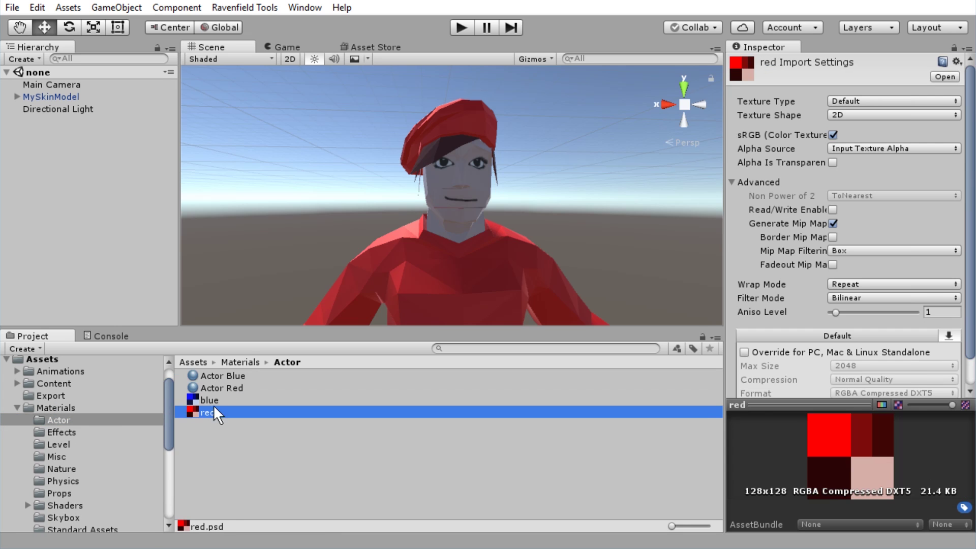
{"action": "left_click", "coordinate": [215, 379]}
{"action": "left_click", "coordinate": [235, 387]}
Set the number of skins in the iwanPlays-MySkinMod prefab from the Content folder to 2
{"action": "left_click", "coordinate": [54, 384]}
{"action": "left_click", "coordinate": [248, 473]}
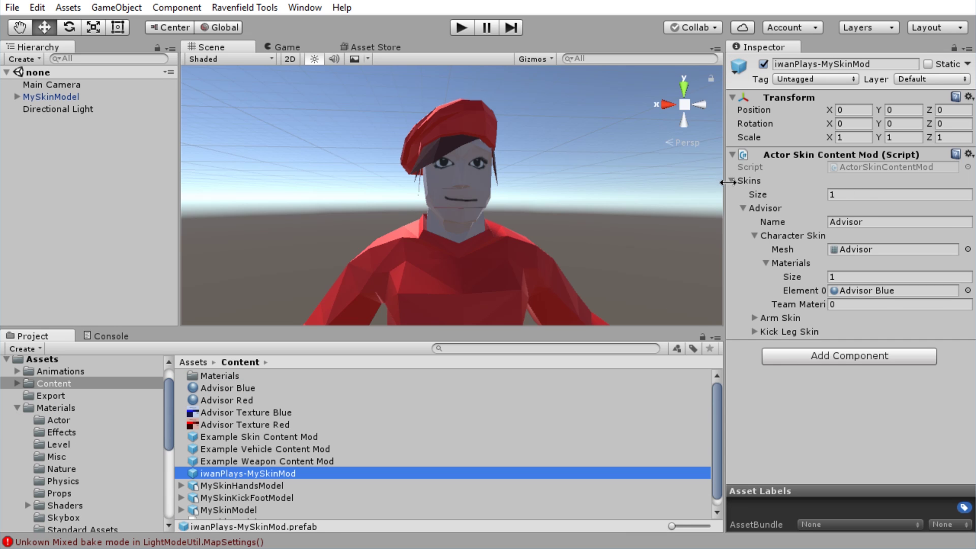
{"action": "left_click", "coordinate": [750, 208]}
{"action": "left_click", "coordinate": [836, 193]}
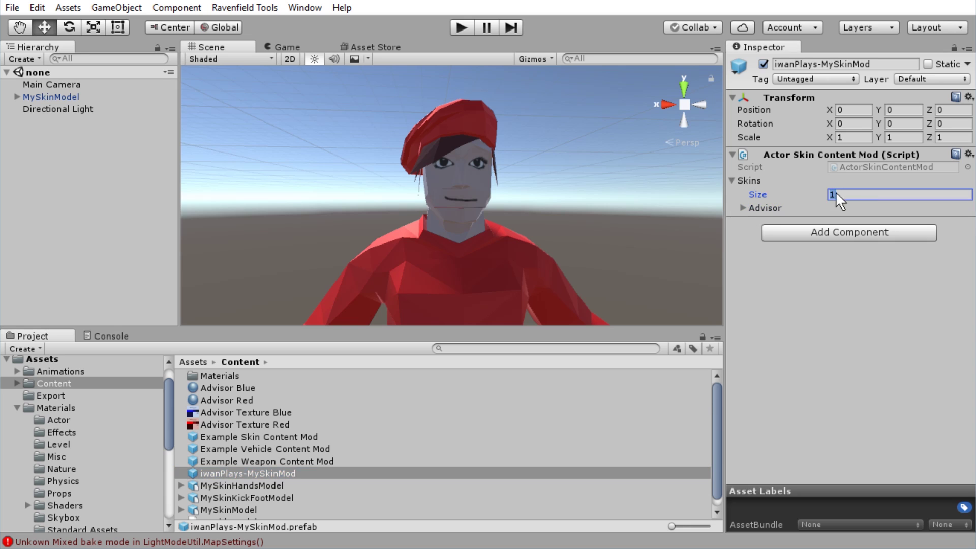
{"action": "left_click", "coordinate": [745, 208]}
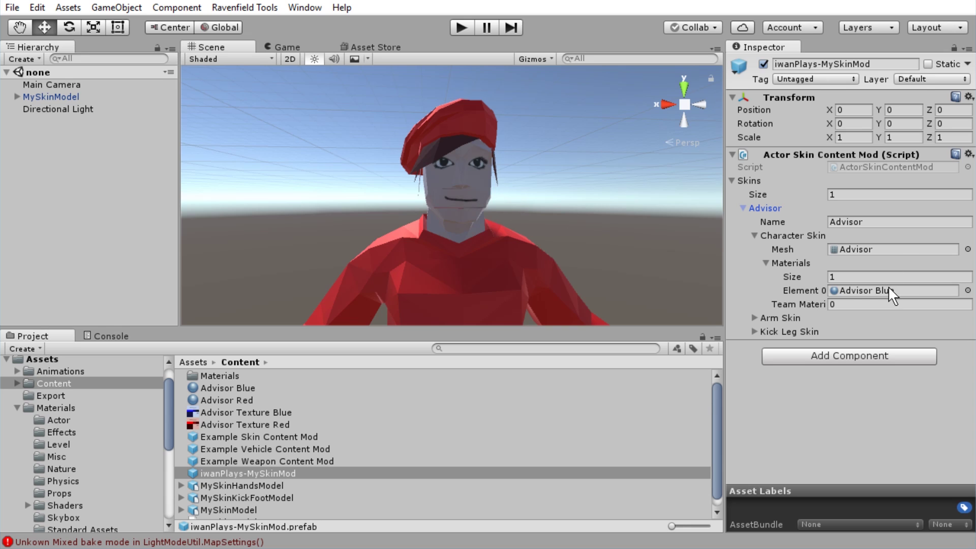
{"action": "left_click", "coordinate": [866, 198]}
{"action": "type", "text": "2"}
{"action": "key", "text": "Return"}
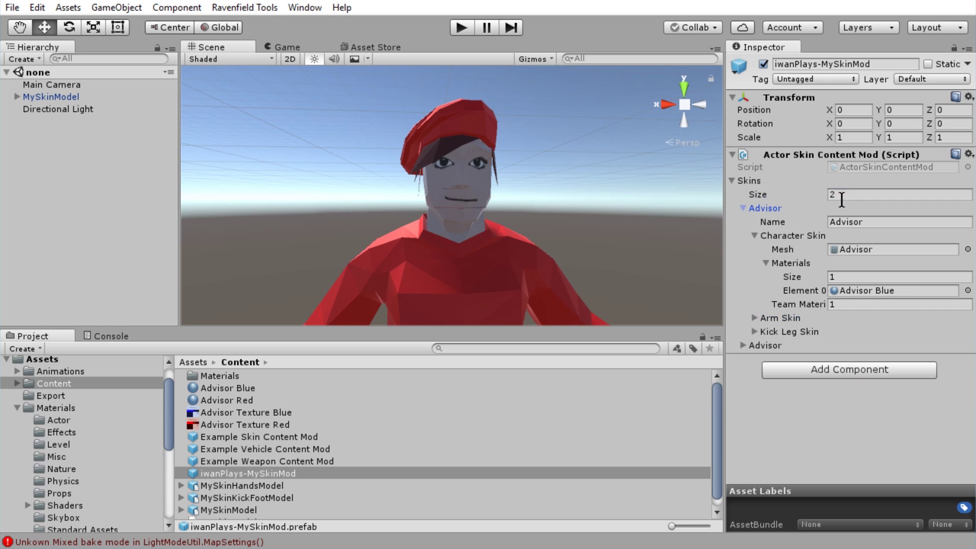
Expand the second skin entry and rename the first skin as Advisor Blue
{"action": "left_click", "coordinate": [743, 346]}
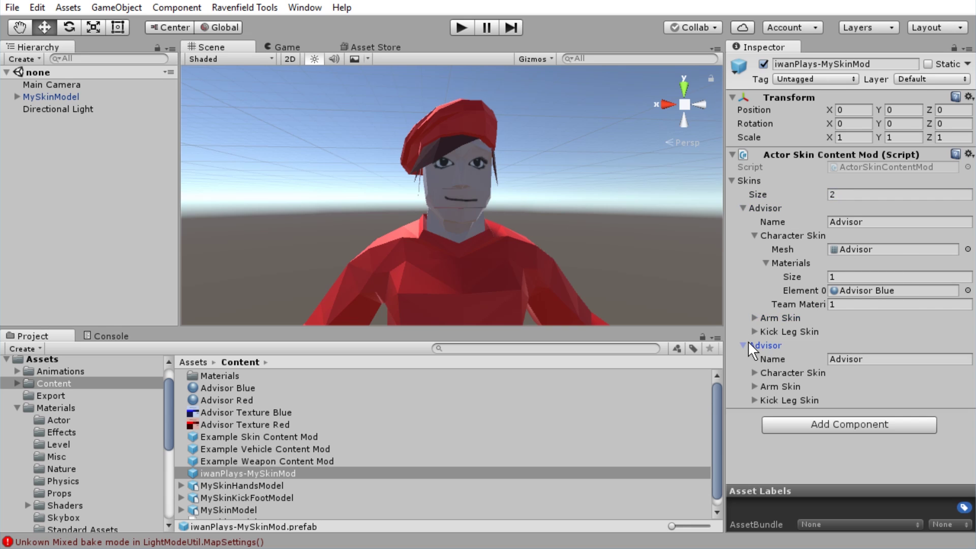
{"action": "left_click", "coordinate": [884, 230]}
{"action": "left_click", "coordinate": [879, 221]}
{"action": "left_click", "coordinate": [914, 230]}
{"action": "left_click", "coordinate": [913, 222]}
{"action": "type", "text": "B"}
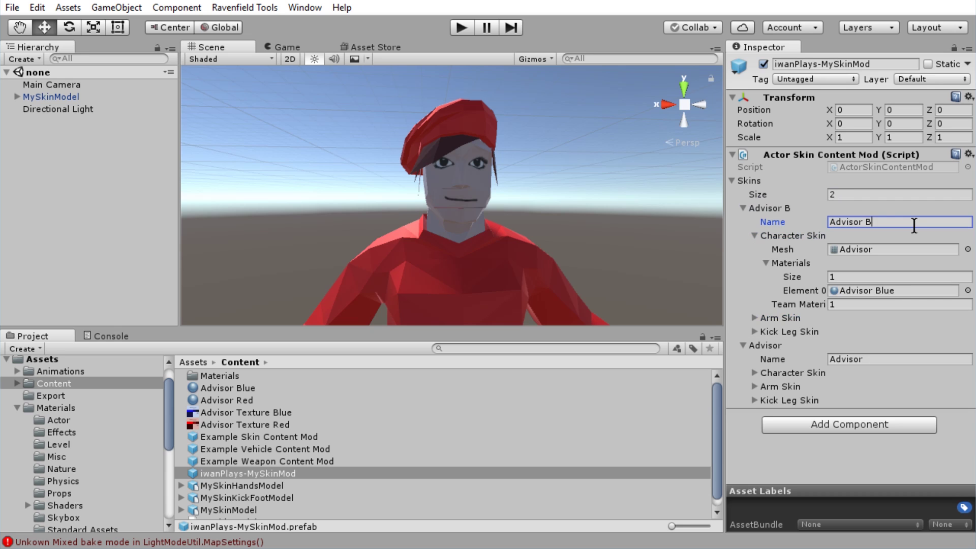
{"action": "type", "text": "lue"}
Rename the second skin in the list as Advisor Red
{"action": "left_click", "coordinate": [909, 359]}
{"action": "left_click", "coordinate": [910, 360]}
{"action": "type", "text": "Blue"}
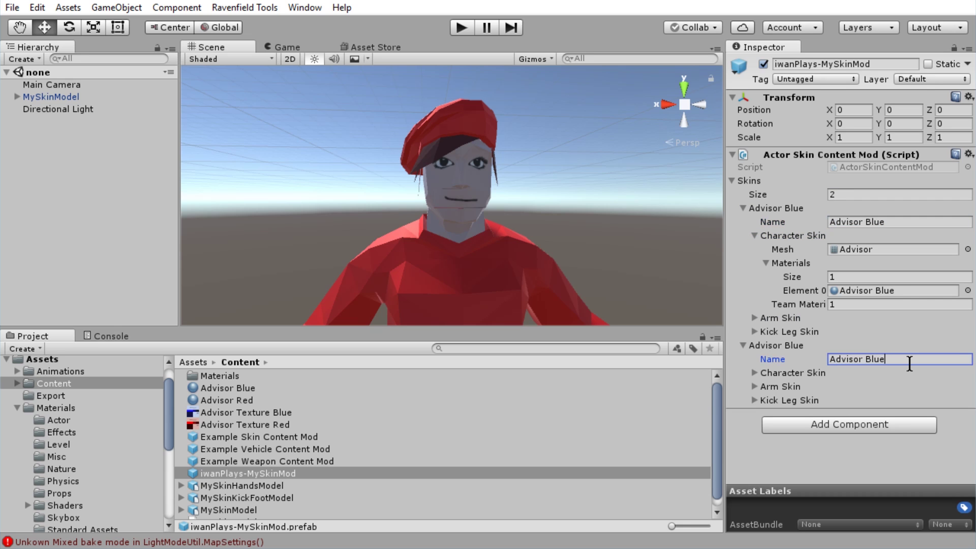
{"action": "key", "text": "BackSpace"}
{"action": "key", "text": "BackSpace"}
{"action": "key", "text": "BackSpace"}
{"action": "key", "text": "BackSpace"}
{"action": "type", "text": "Red"}
Assign the Advisor Red material to the character skin of the Advisor Red entry
{"action": "left_click", "coordinate": [782, 372]}
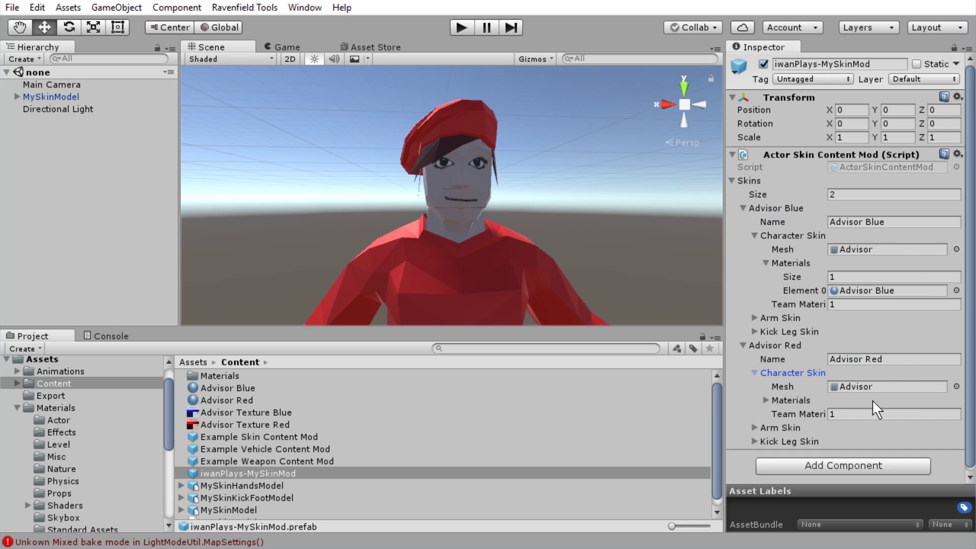
{"action": "scroll", "coordinate": [875, 390], "scroll_direction": "down", "scroll_amount": 1}
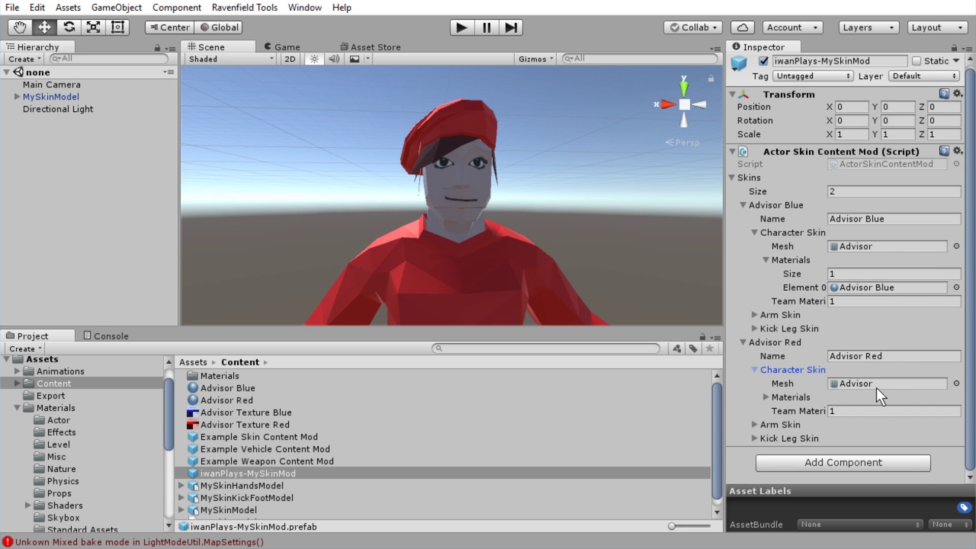
{"action": "left_click", "coordinate": [918, 393]}
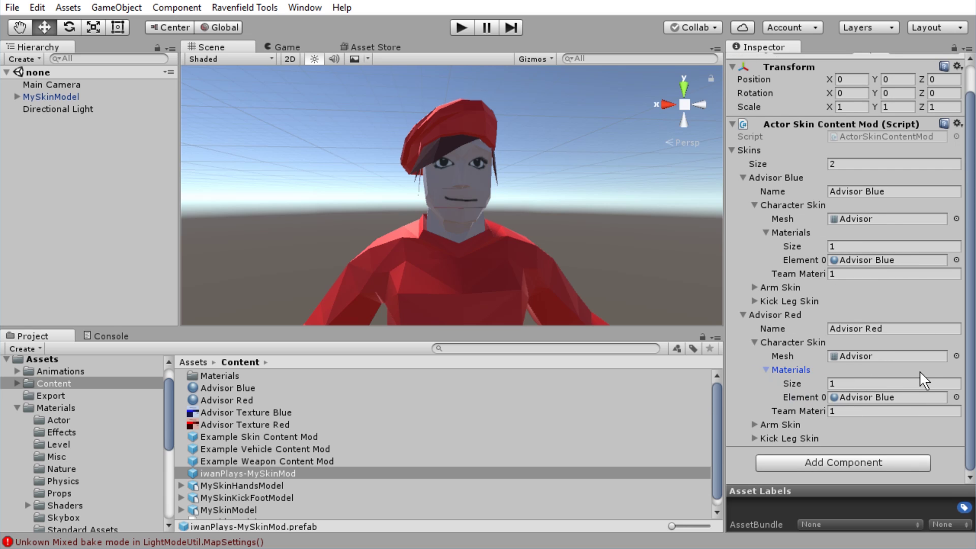
{"action": "left_click", "coordinate": [956, 397]}
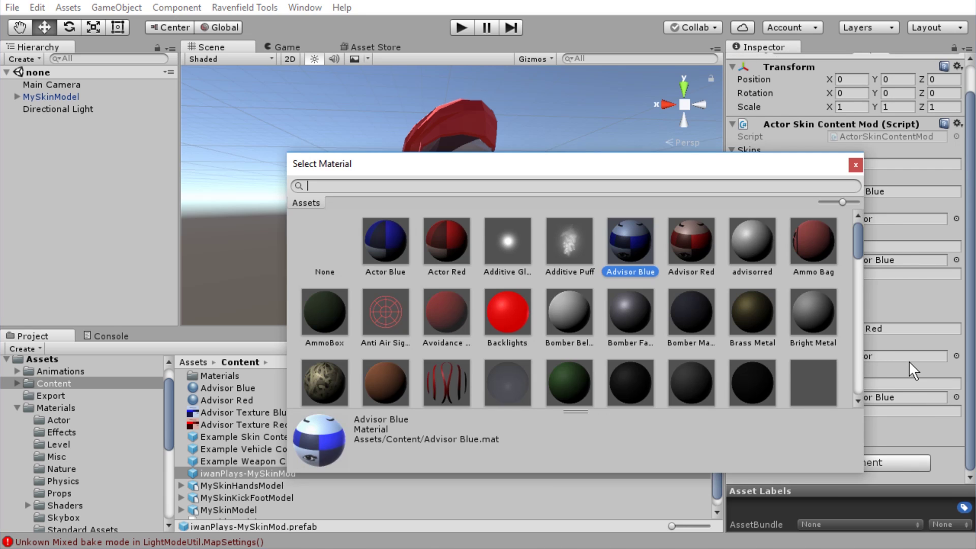
{"action": "double_click", "coordinate": [716, 257]}
Expand the arm skin with its materials and the kick leg skin in the Advisor Red entry
{"action": "left_click", "coordinate": [783, 424]}
{"action": "left_click", "coordinate": [780, 414]}
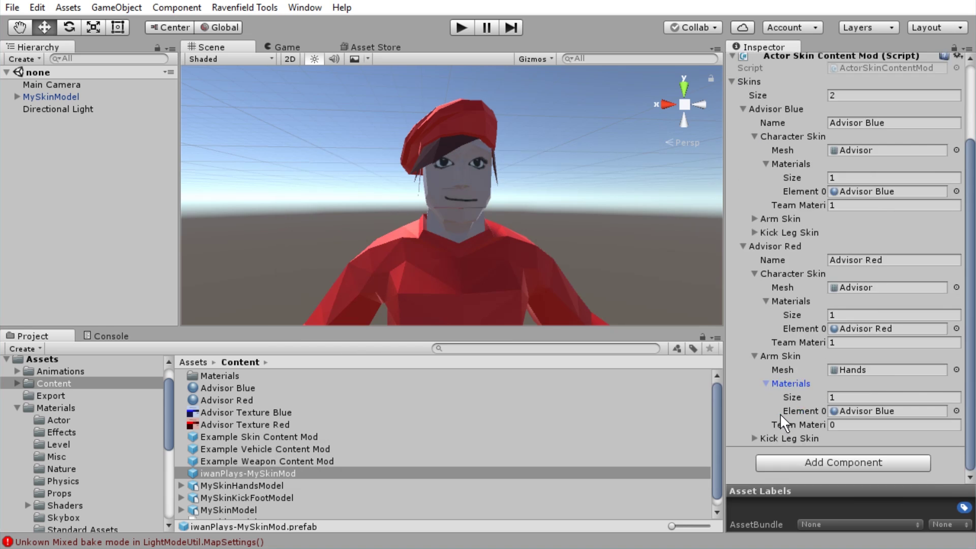
{"action": "left_click", "coordinate": [767, 439]}
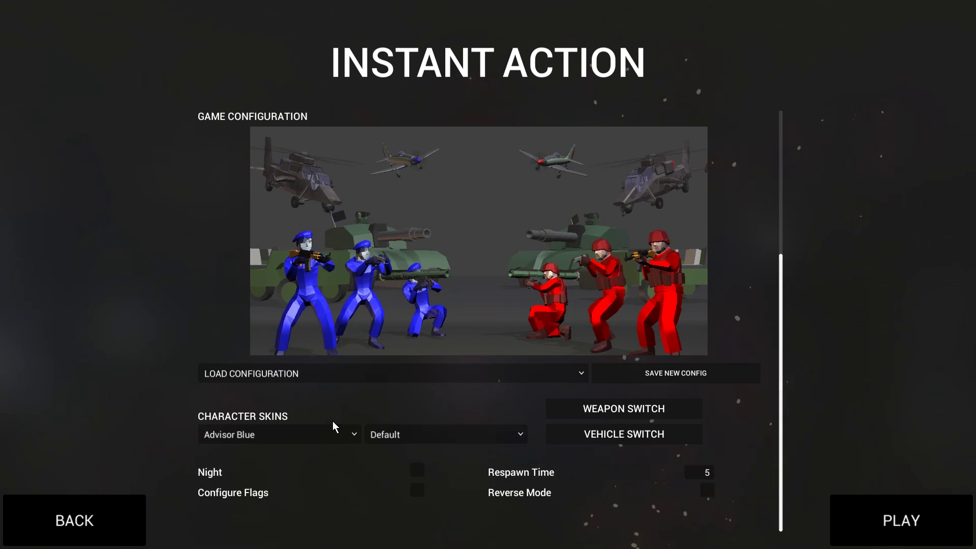
Switch to Ravenfield and preview Advisor Red on the first team, then Advisor Blue there with Advisor Red on the second
{"action": "left_click", "coordinate": [333, 433]}
{"action": "left_click", "coordinate": [305, 477]}
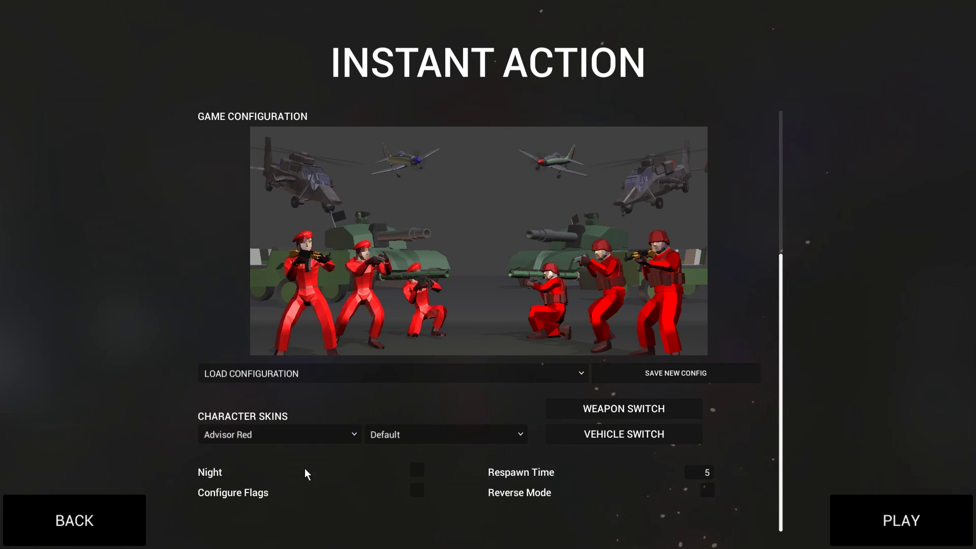
{"action": "left_click", "coordinate": [328, 440]}
{"action": "left_click", "coordinate": [305, 465]}
{"action": "left_click", "coordinate": [500, 434]}
{"action": "left_click", "coordinate": [411, 480]}
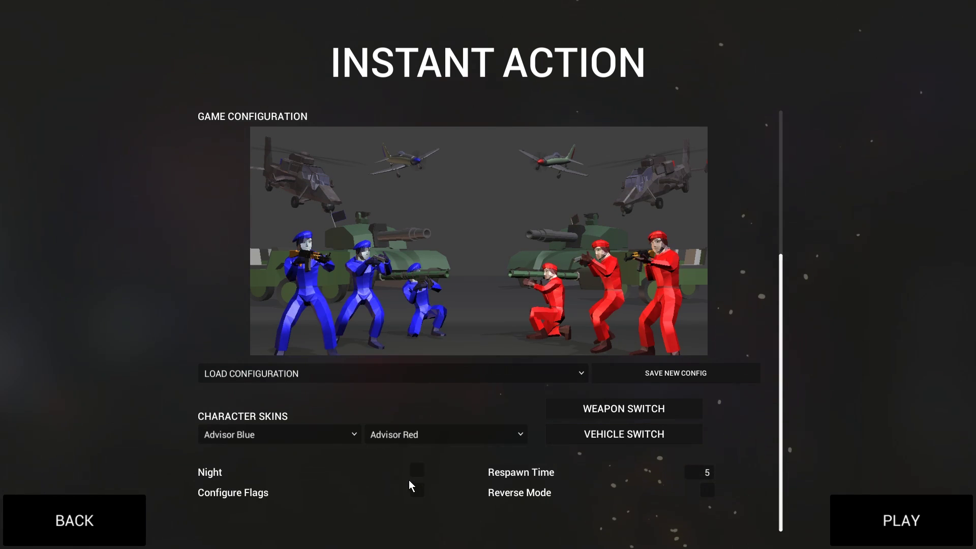
Set the first team's skin to Advisor Red and the second team's to Advisor Blue, and deploy into the match
{"action": "left_click", "coordinate": [416, 436]}
{"action": "left_click", "coordinate": [389, 466]}
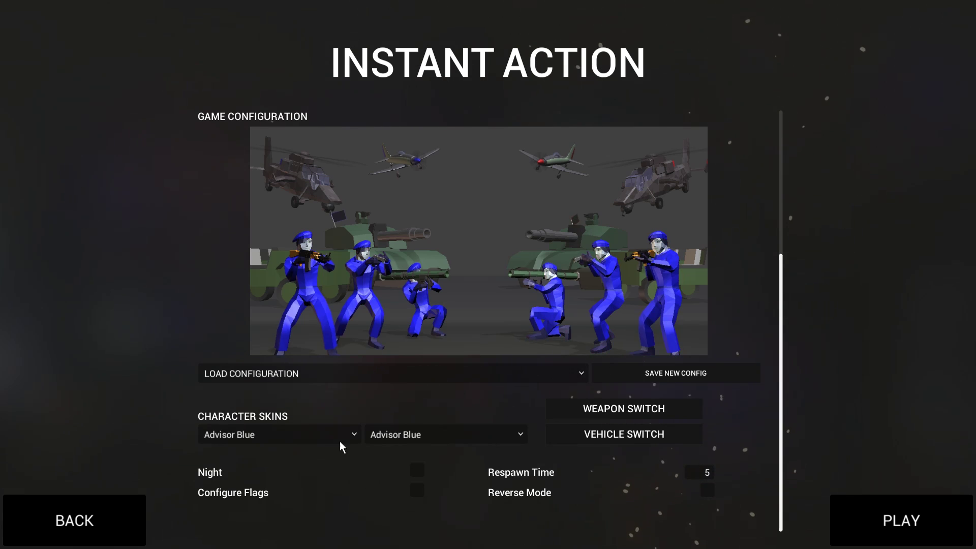
{"action": "left_click", "coordinate": [348, 438]}
{"action": "left_click", "coordinate": [256, 481]}
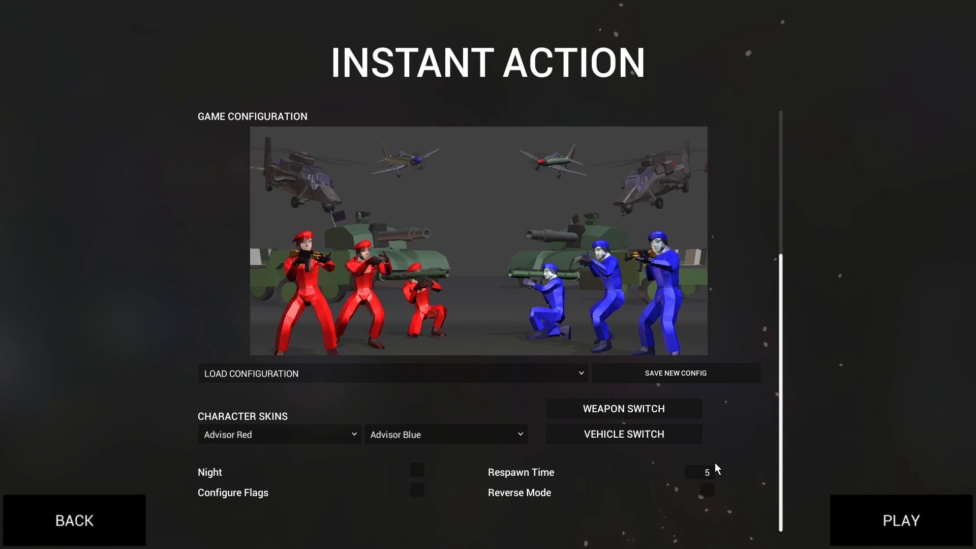
{"action": "left_click", "coordinate": [885, 506]}
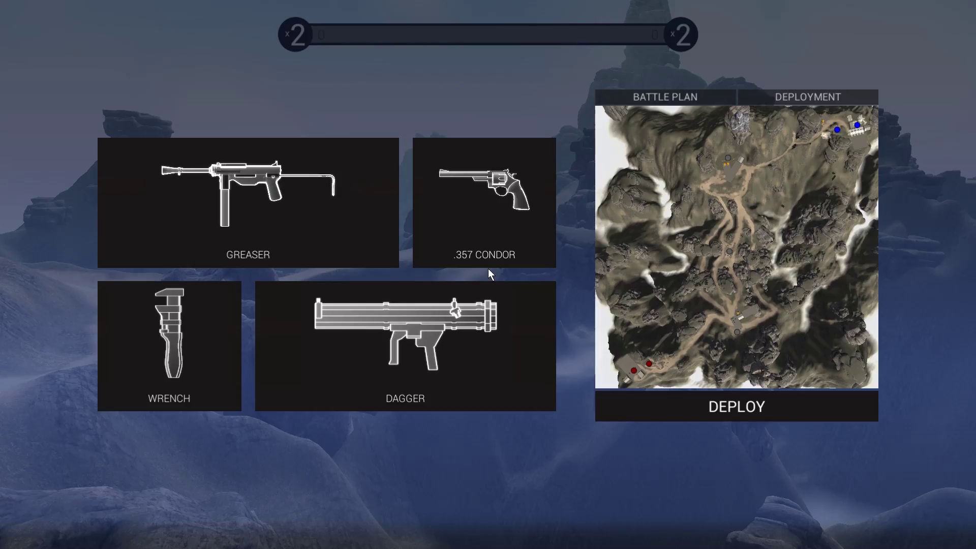
{"action": "left_click", "coordinate": [737, 405]}
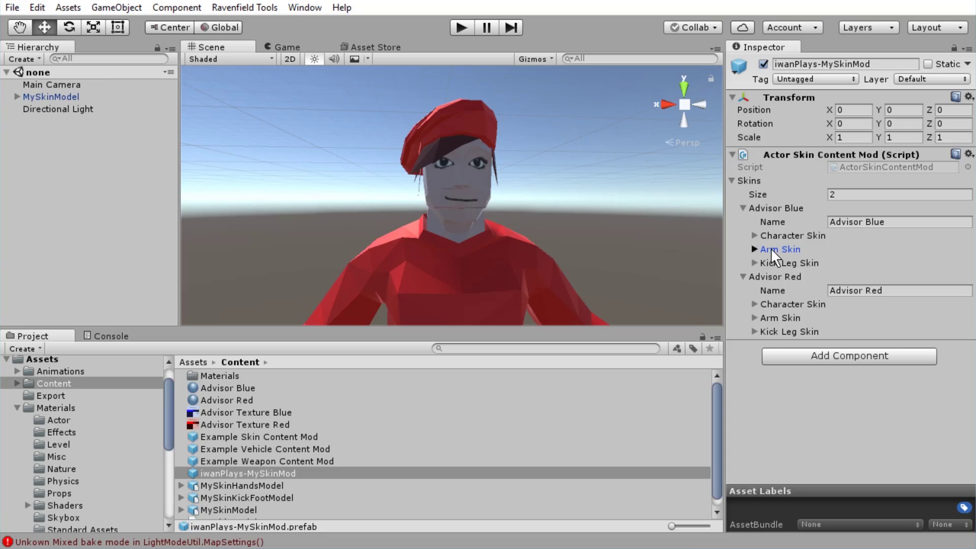
Switch to Unity and set the team material of Advisor Blue's arm skin and kick leg skin to 1
{"action": "left_click", "coordinate": [772, 250]}
{"action": "left_click", "coordinate": [754, 332]}
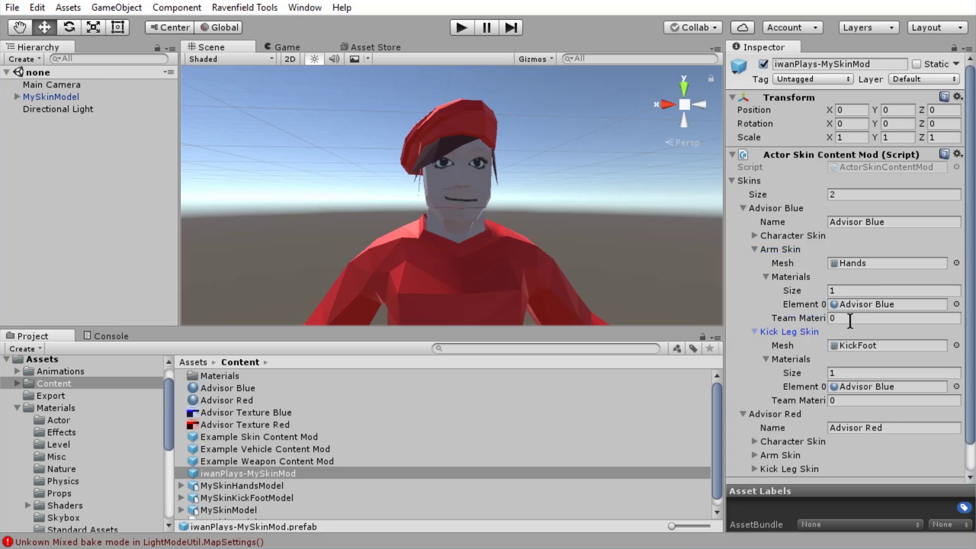
{"action": "left_click", "coordinate": [849, 318]}
{"action": "type", "text": "1"}
{"action": "left_click", "coordinate": [856, 400]}
{"action": "type", "text": "1"}
Assign the Actor Red material to Advisor Red's arm skin and Actor Blue to Advisor Blue's kick leg and arm skins
{"action": "scroll", "coordinate": [849, 370], "scroll_direction": "down", "scroll_amount": 2}
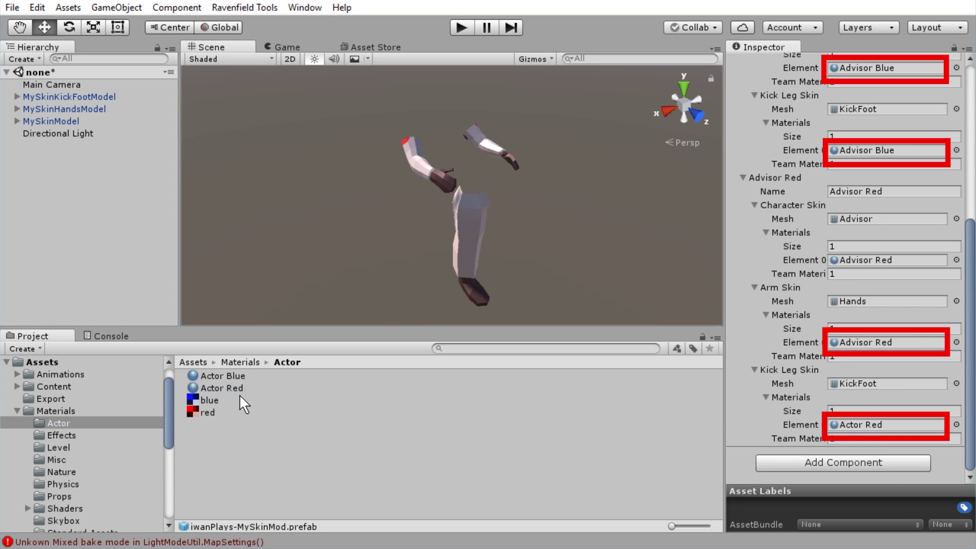
{"action": "left_click_drag", "start_coordinate": [233, 389], "coordinate": [883, 346]}
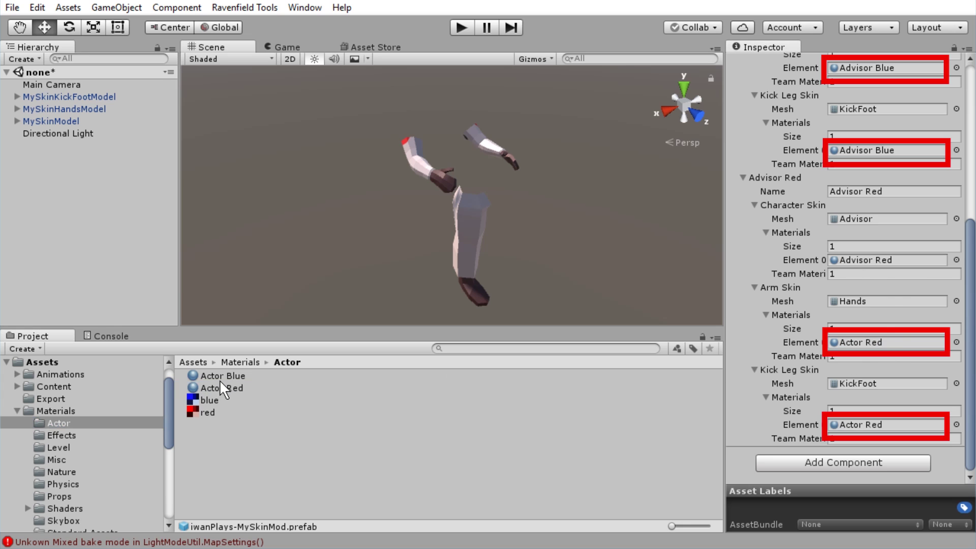
{"action": "left_click_drag", "start_coordinate": [222, 376], "coordinate": [922, 154]}
{"action": "left_click_drag", "start_coordinate": [219, 377], "coordinate": [876, 79]}
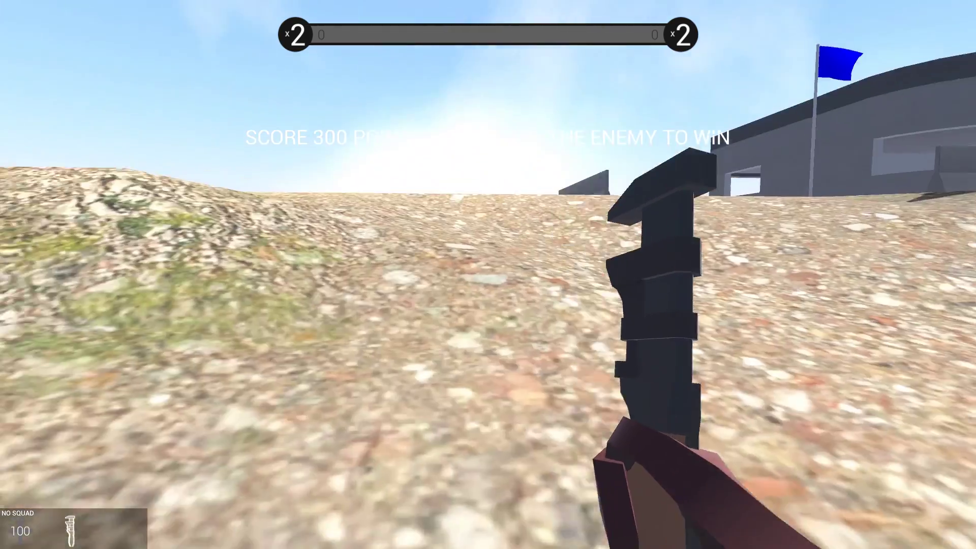
Switch to Ravenfield and move around the match with the revolver to examine the first-person arms and the soldiers' skins
{"action": "key", "text": "w"}
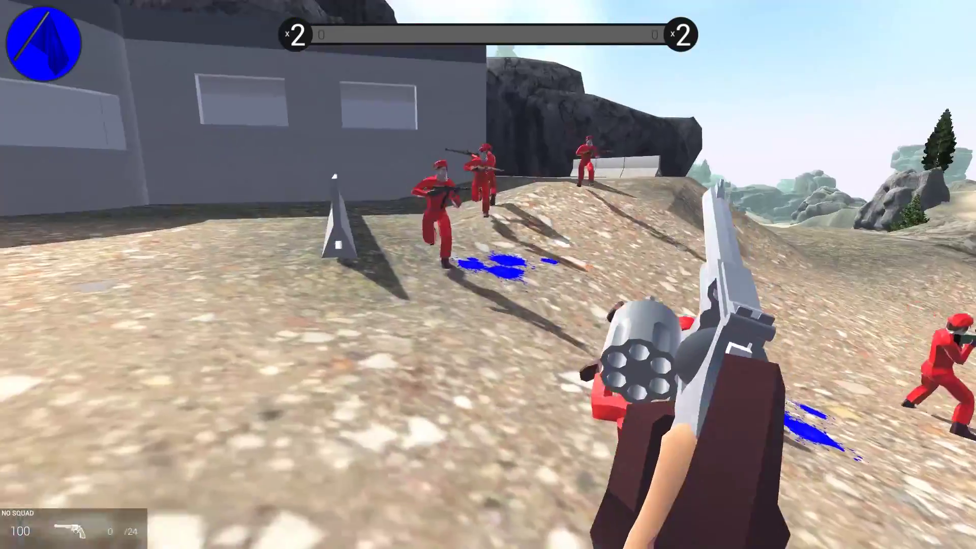
{"action": "key", "text": "w"}
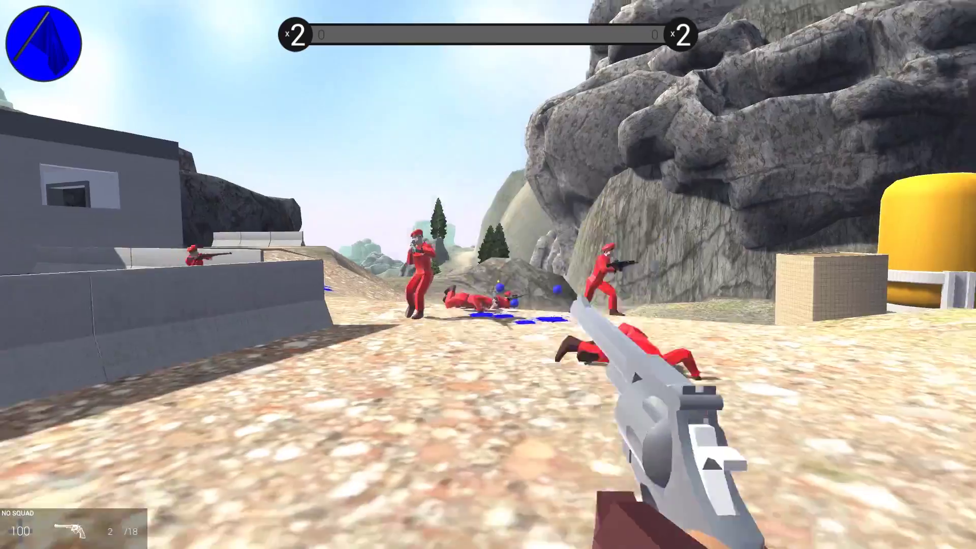
{"action": "key", "text": "w"}
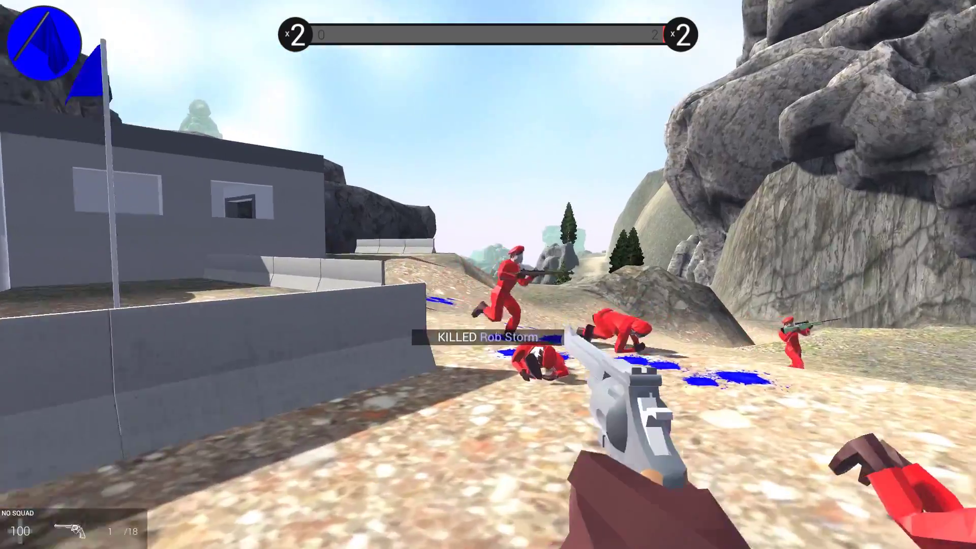
{"action": "left_click", "coordinate": [488, 275]}
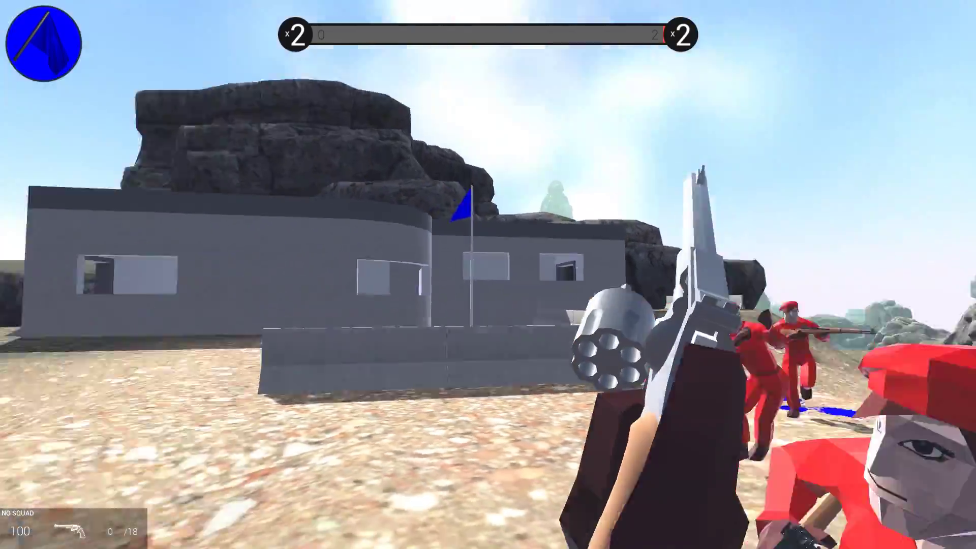
{"action": "key", "text": "s"}
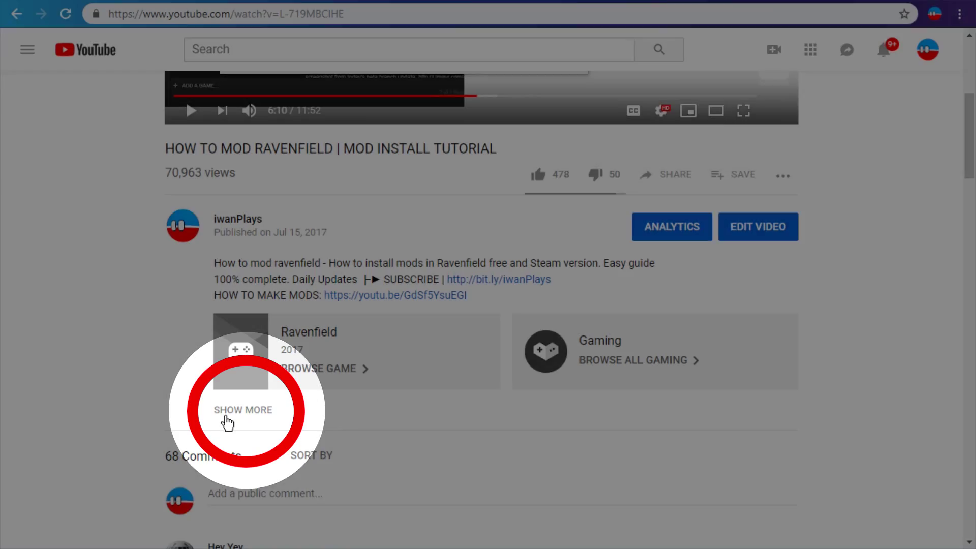
Switch to YouTube and expand the full description of the "HOW TO MOD RAVENFIELD | MOD INSTALL TUTORIAL" video
{"action": "left_click", "coordinate": [226, 415]}
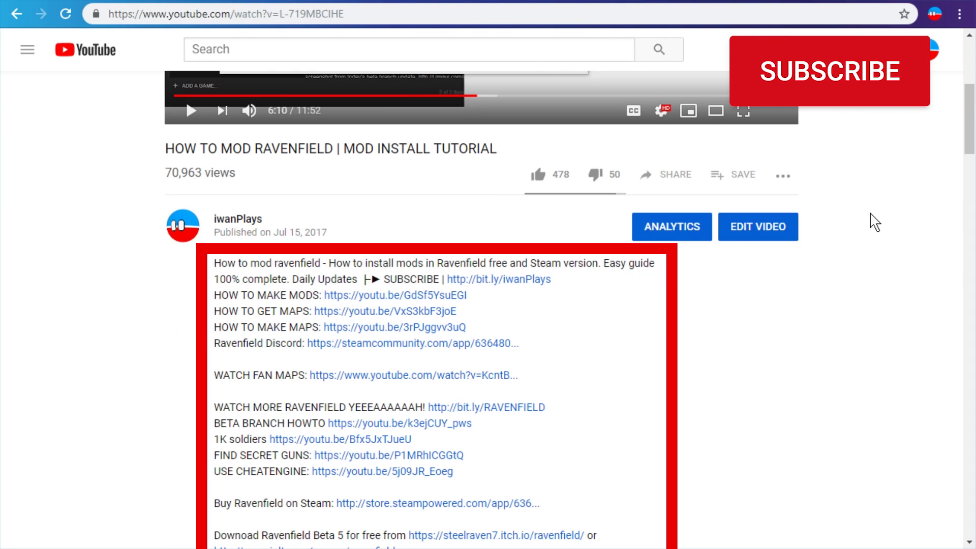